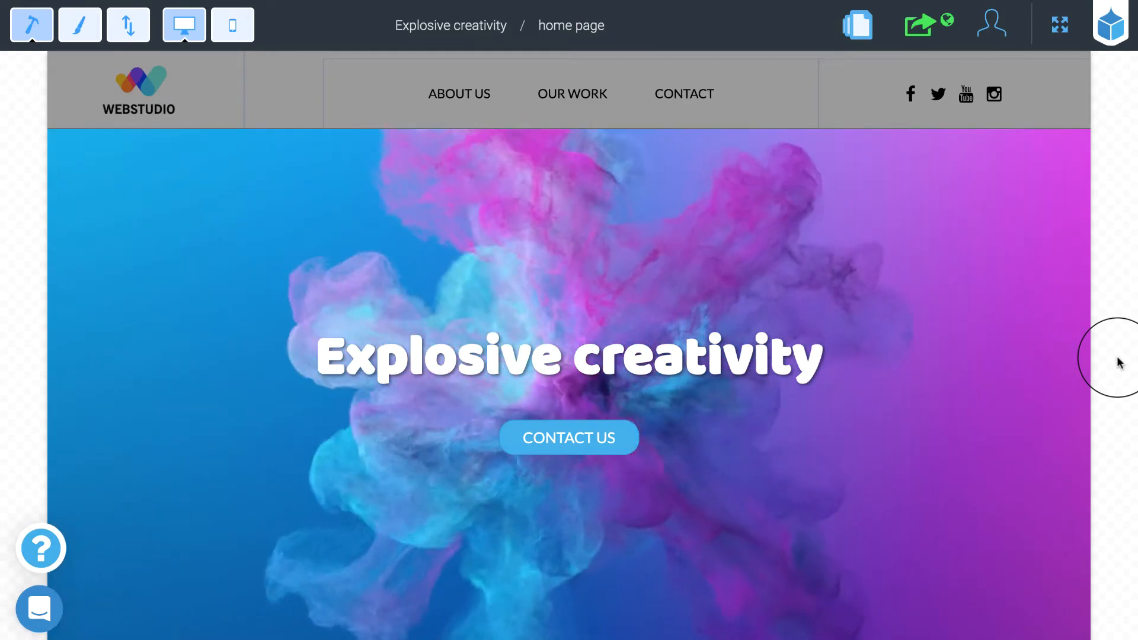
- Change the hero heading to "Super Explosive creativity" and save the text
scroll(1120, 363, down, 1)
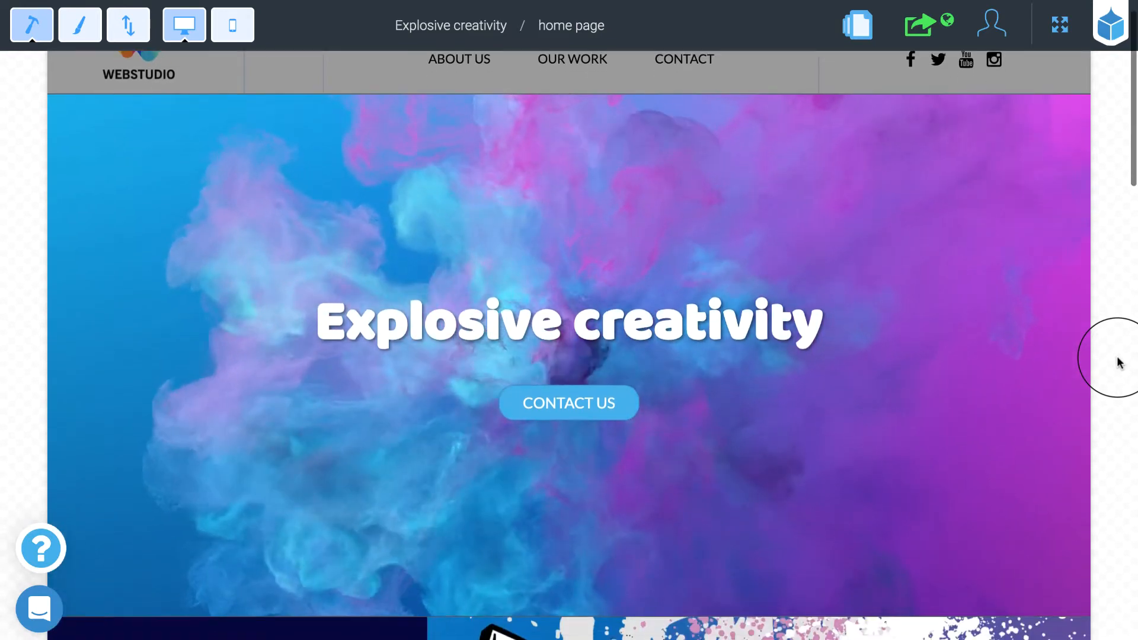
mouse_move(841, 361)
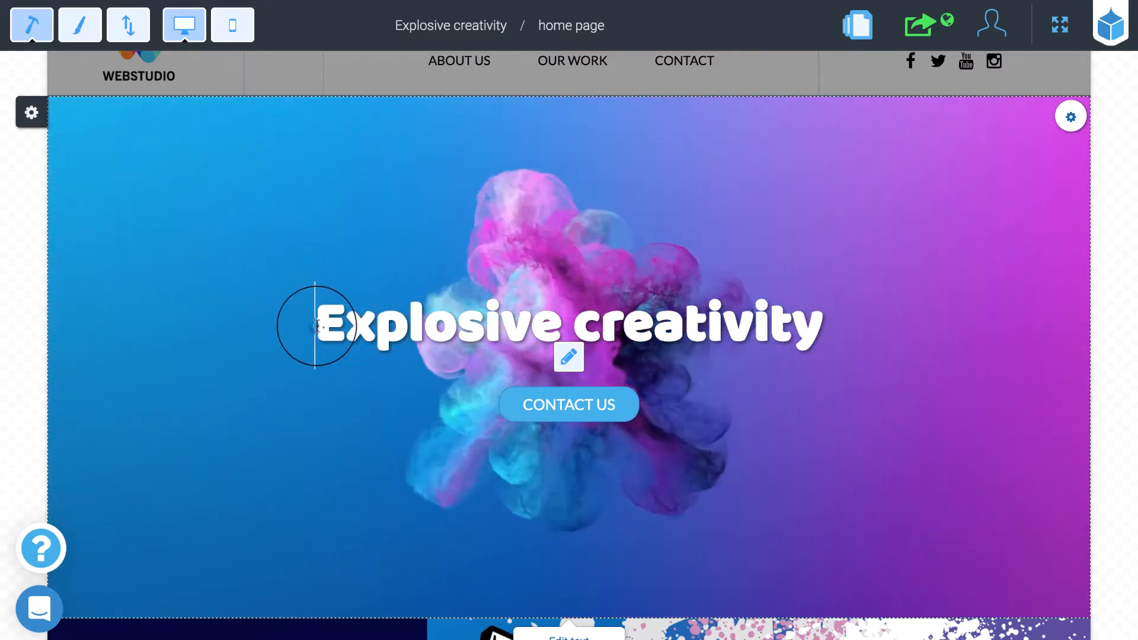
click(316, 326)
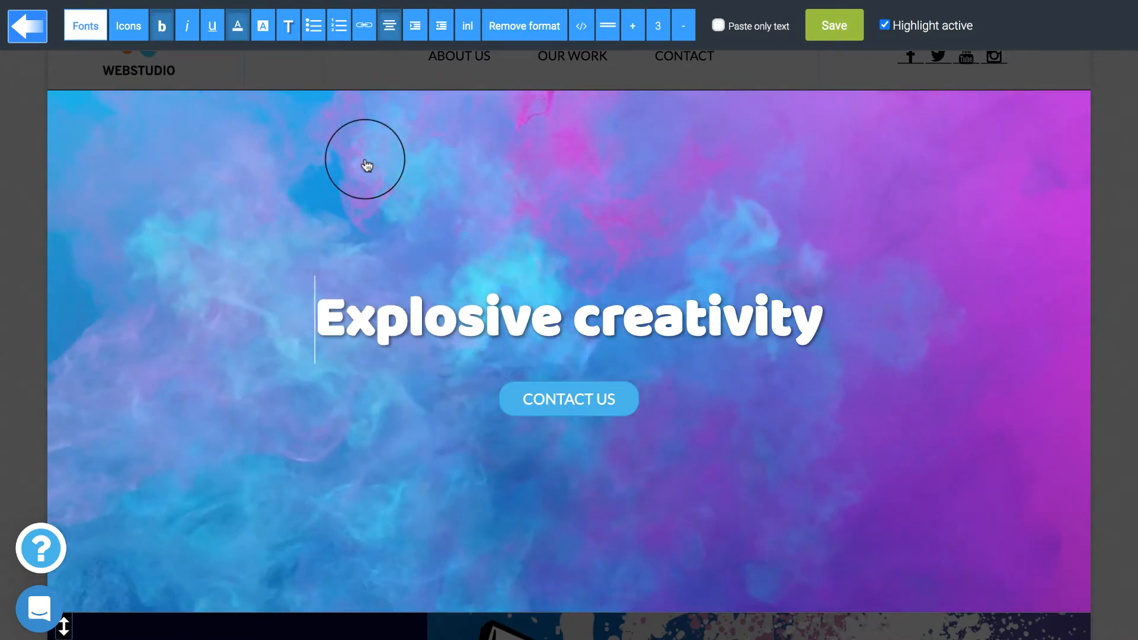
text(Super)
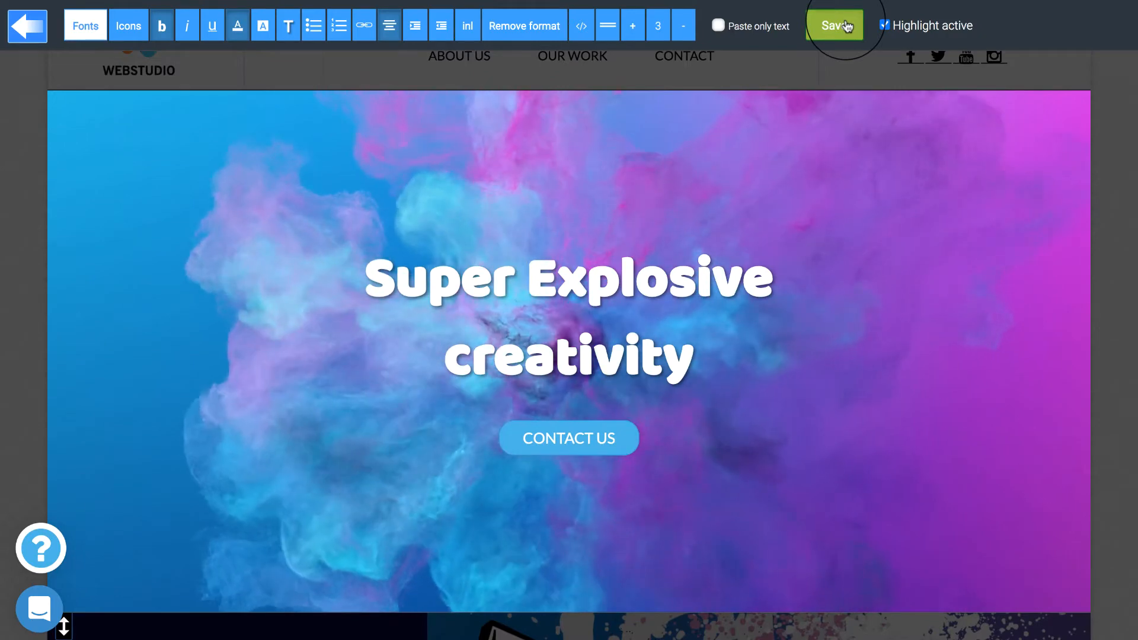
click(848, 26)
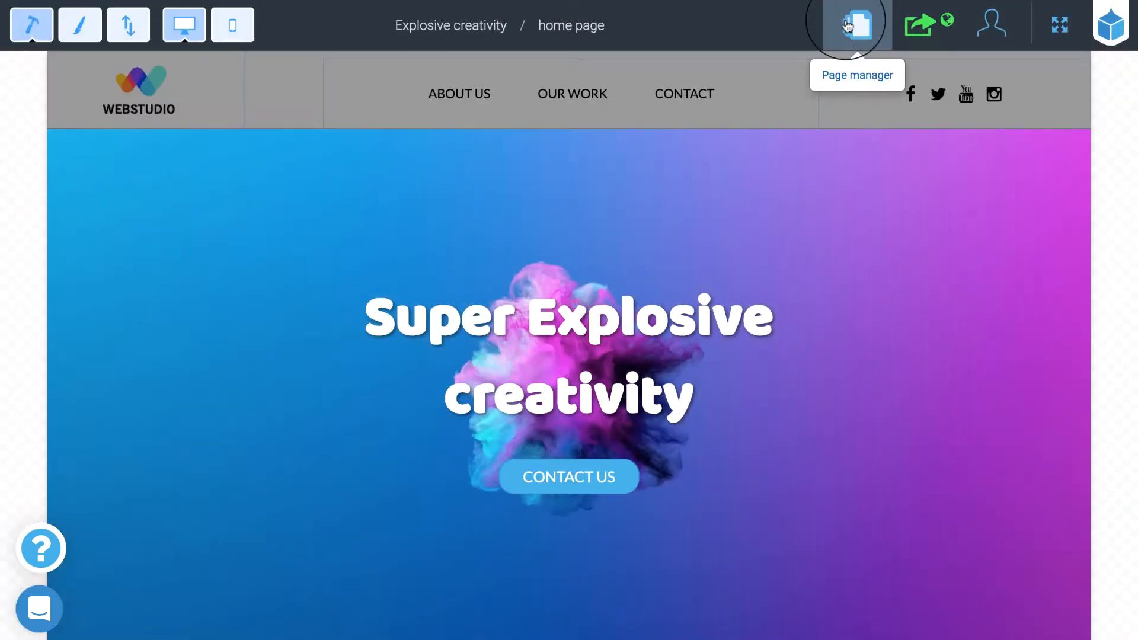
- Preview the site privately, look through the whole page, and return to the page editor
click(915, 22)
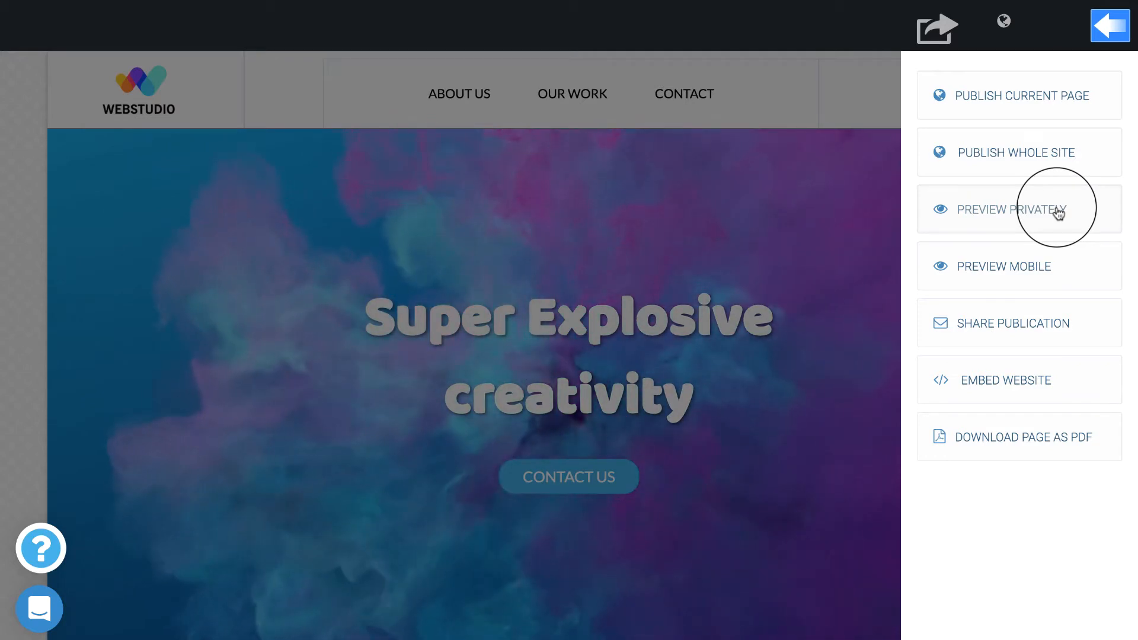
click(1059, 211)
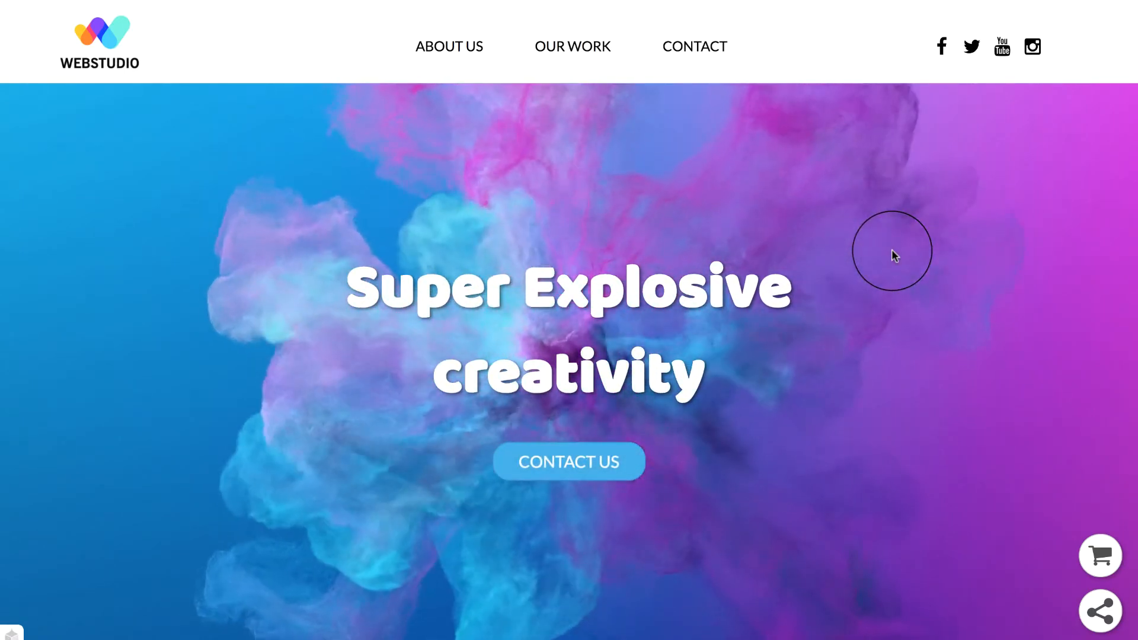
scroll(893, 252, down, 2)
scroll(893, 253, down, 10)
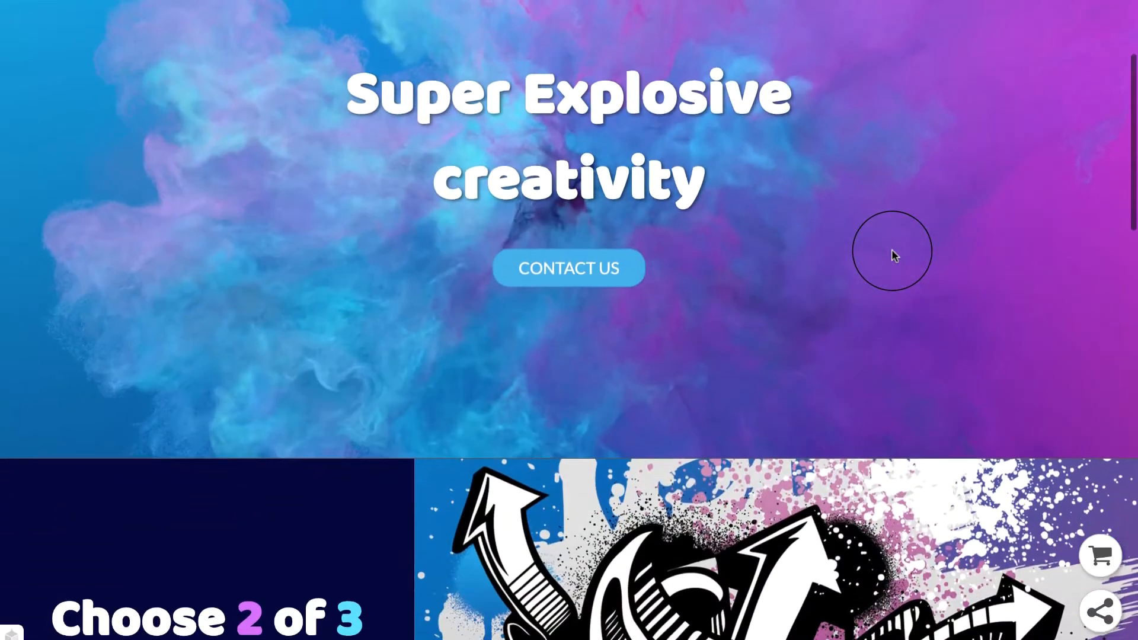
scroll(894, 255, down, 17)
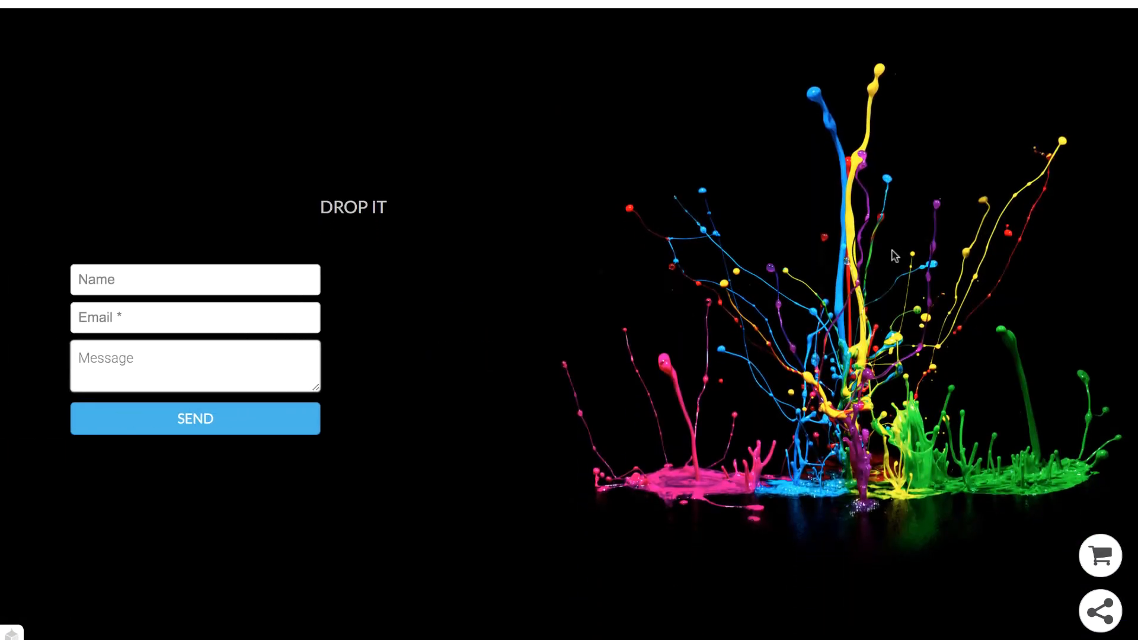
scroll(894, 256, up, 15)
scroll(894, 256, up, 8)
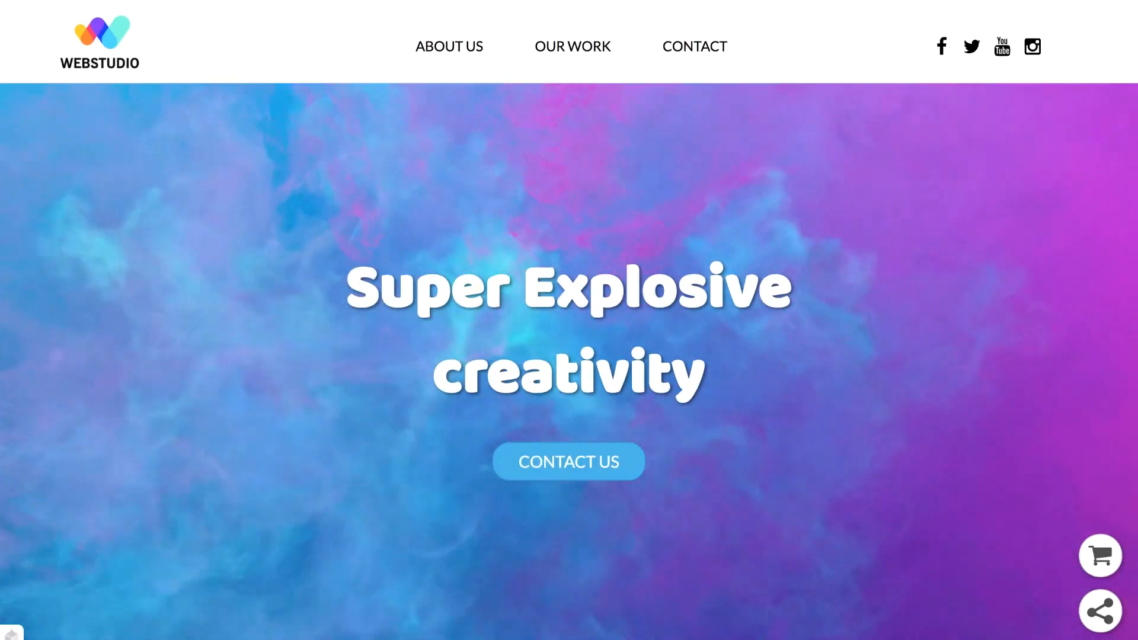
click(71, 0)
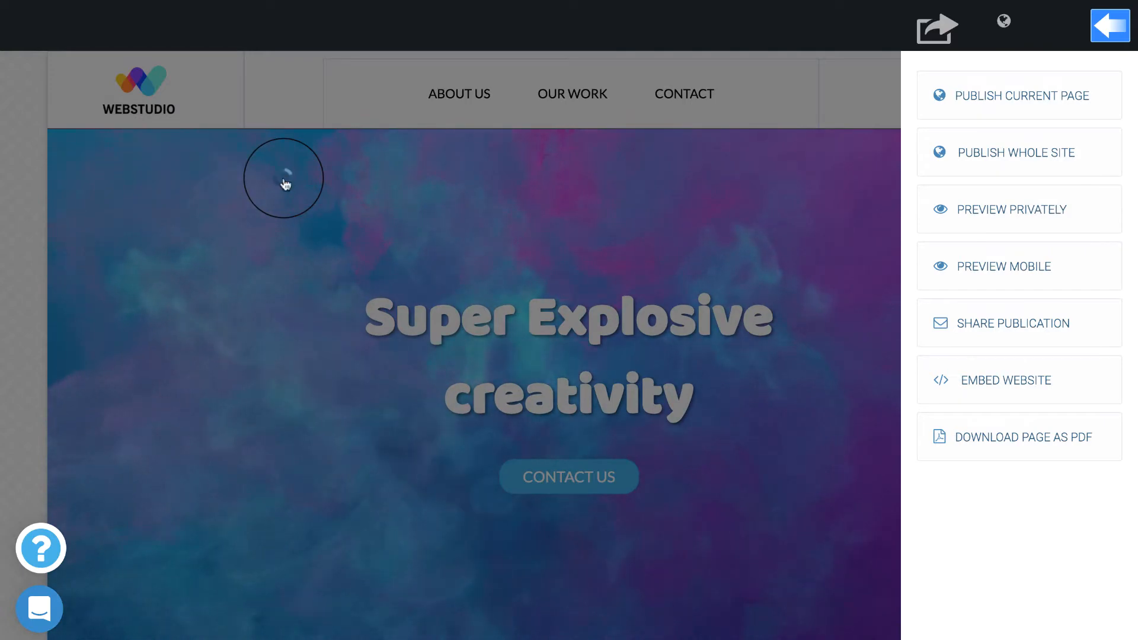
click(285, 184)
- Try to widen the text column of the "Choose 2 of 3" section to 489 px and discard the change
scroll(285, 184, down, 4)
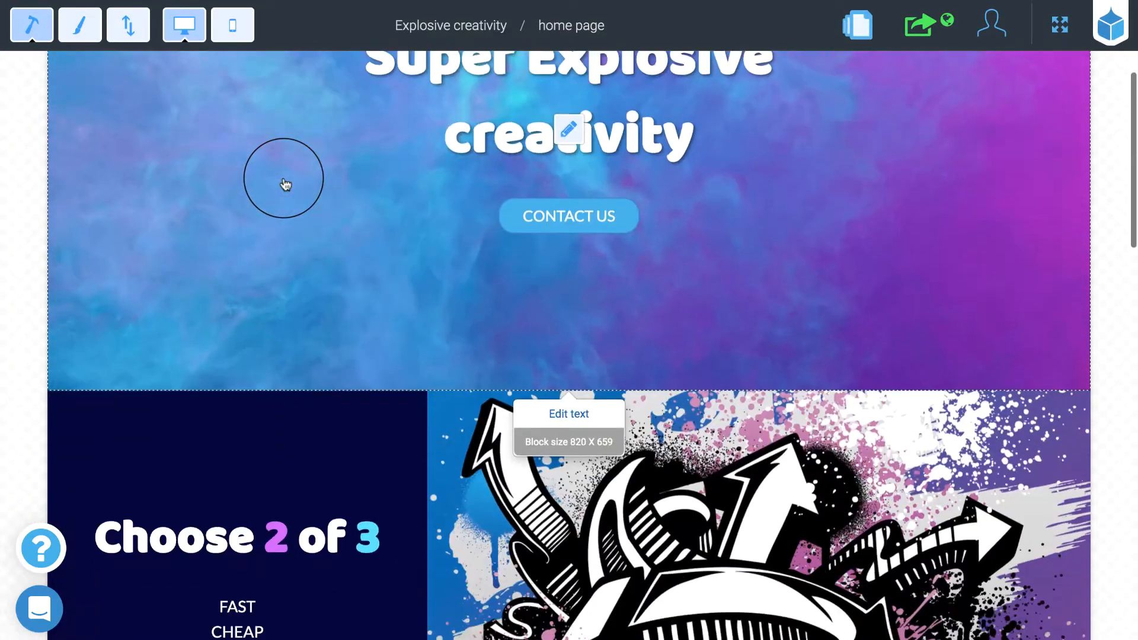
scroll(285, 185, down, 4)
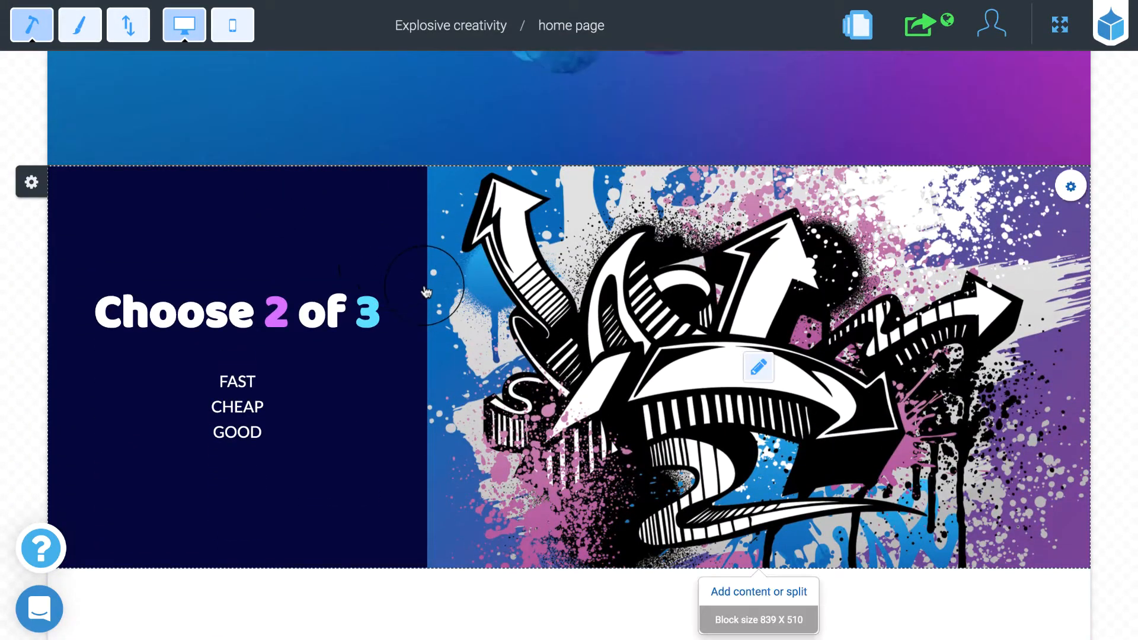
click(428, 292)
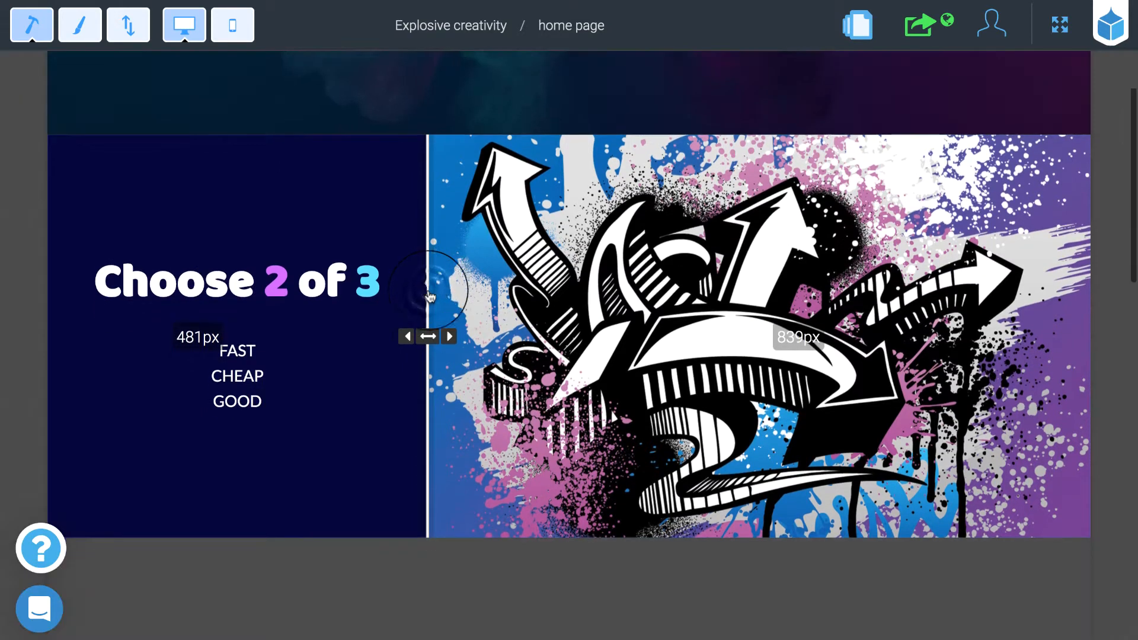
mouse_move(429, 303)
mouse_down()
mouse_move(445, 297)
mouse_move(410, 296)
mouse_move(437, 297)
mouse_up()
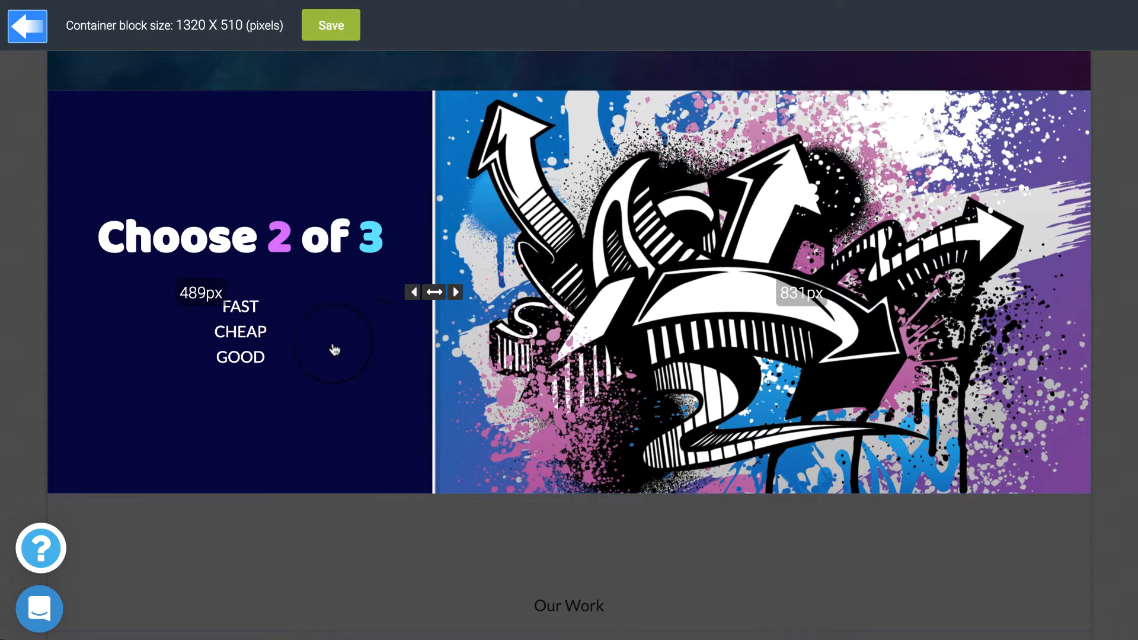
click(27, 25)
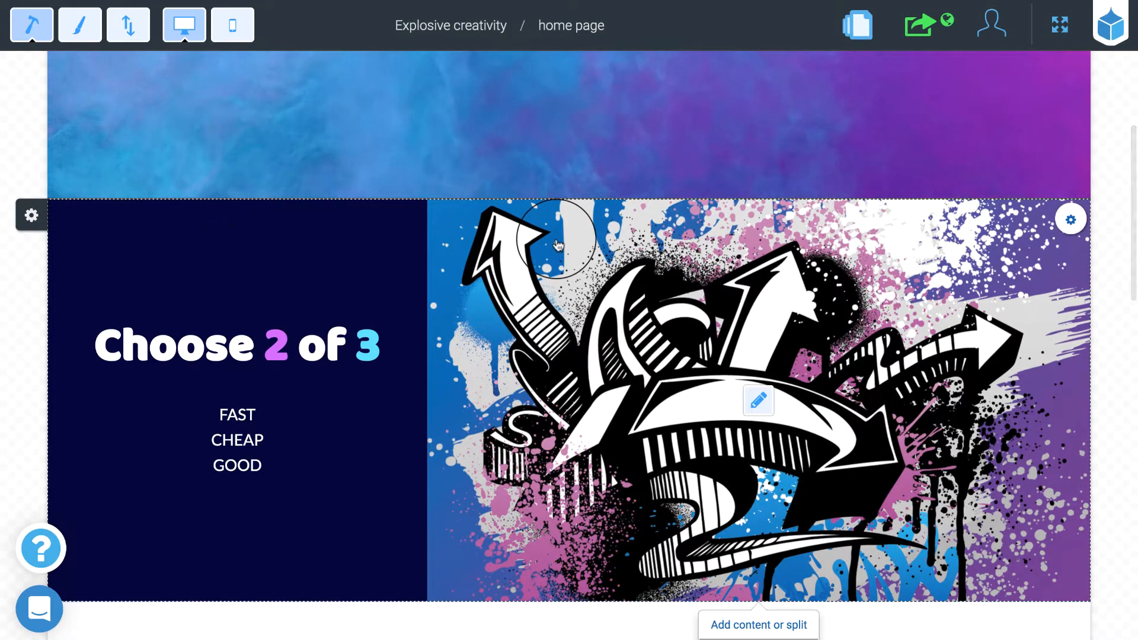
- Insert a new wide block with 100% width between the hero section and the "Choose 2 of 3" section
mouse_move(569, 196)
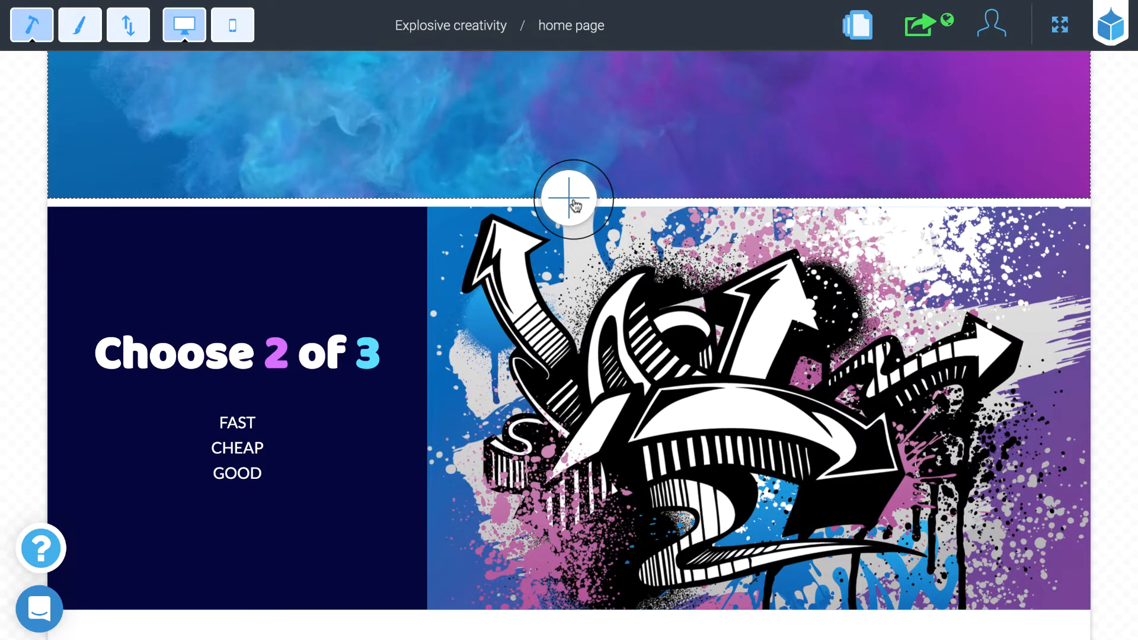
click(569, 198)
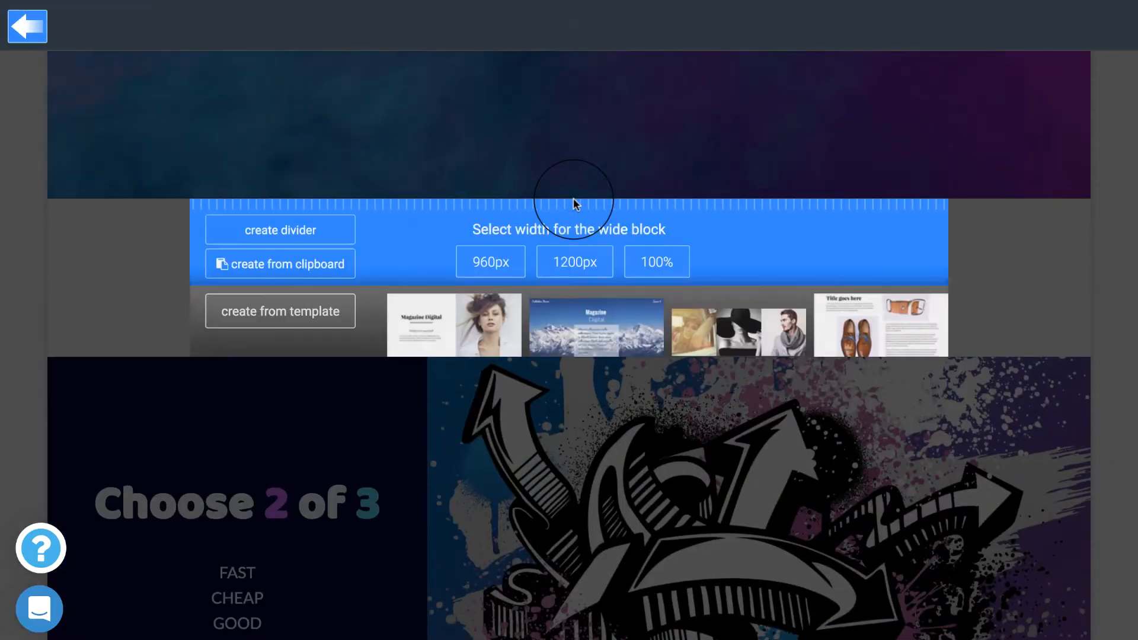
click(658, 267)
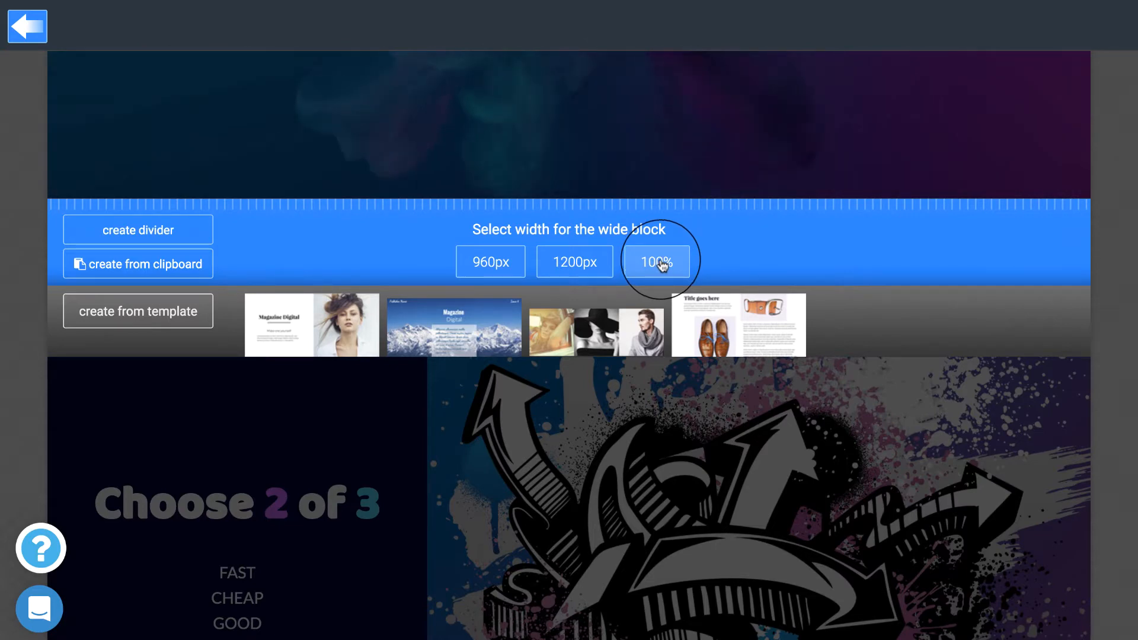
click(661, 264)
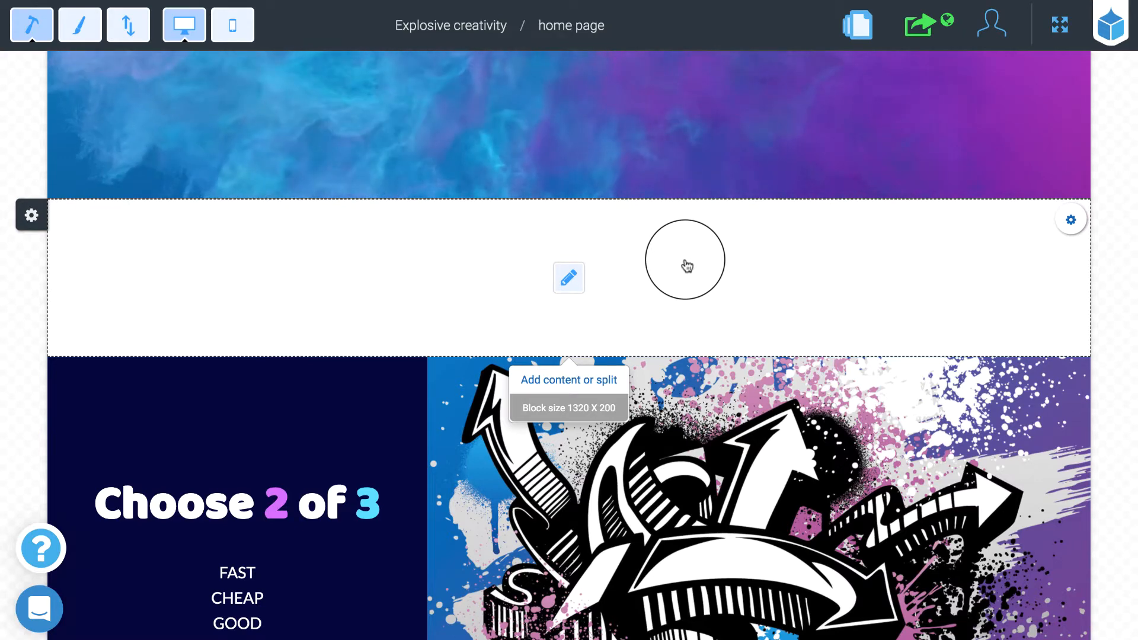
- Set the height of the new empty block to 510 px and save it
click(686, 268)
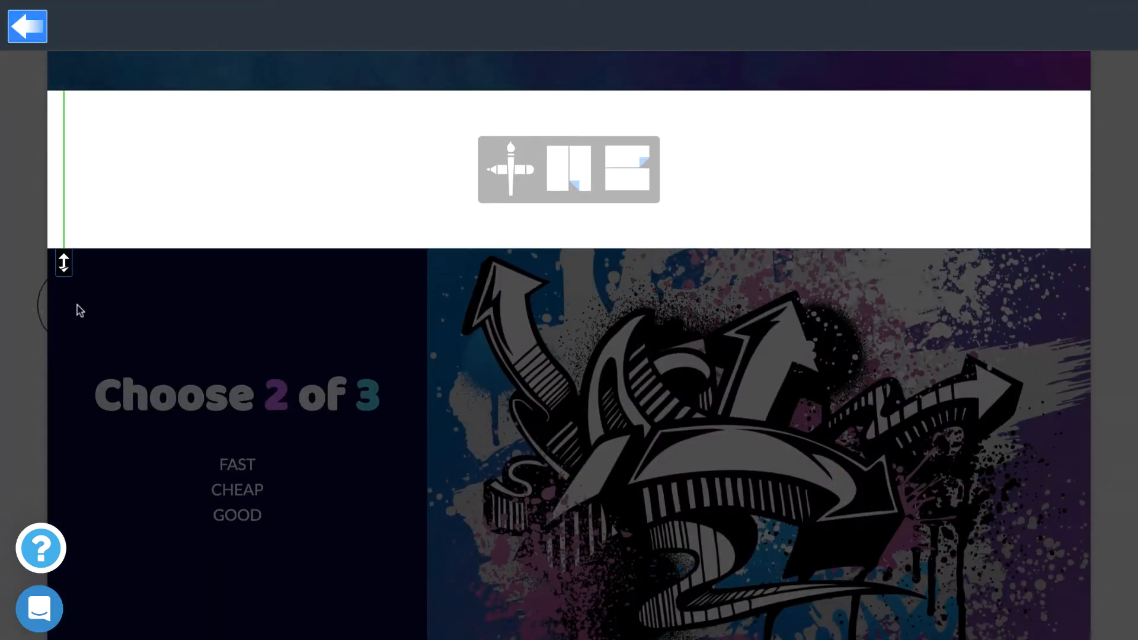
drag(63, 264, 74, 423)
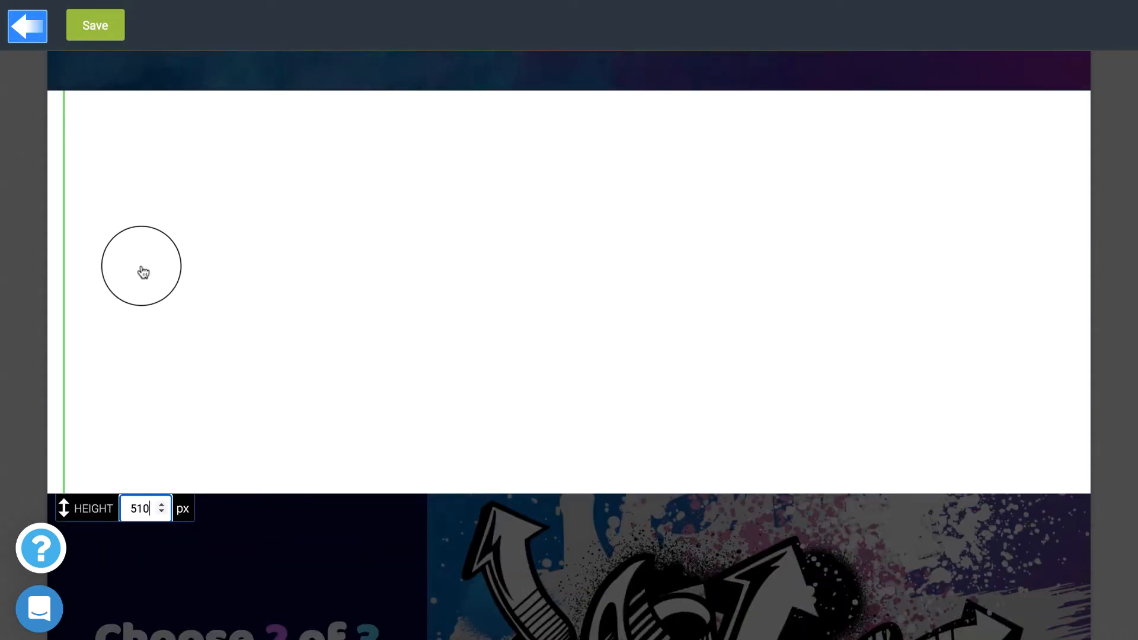
click(98, 29)
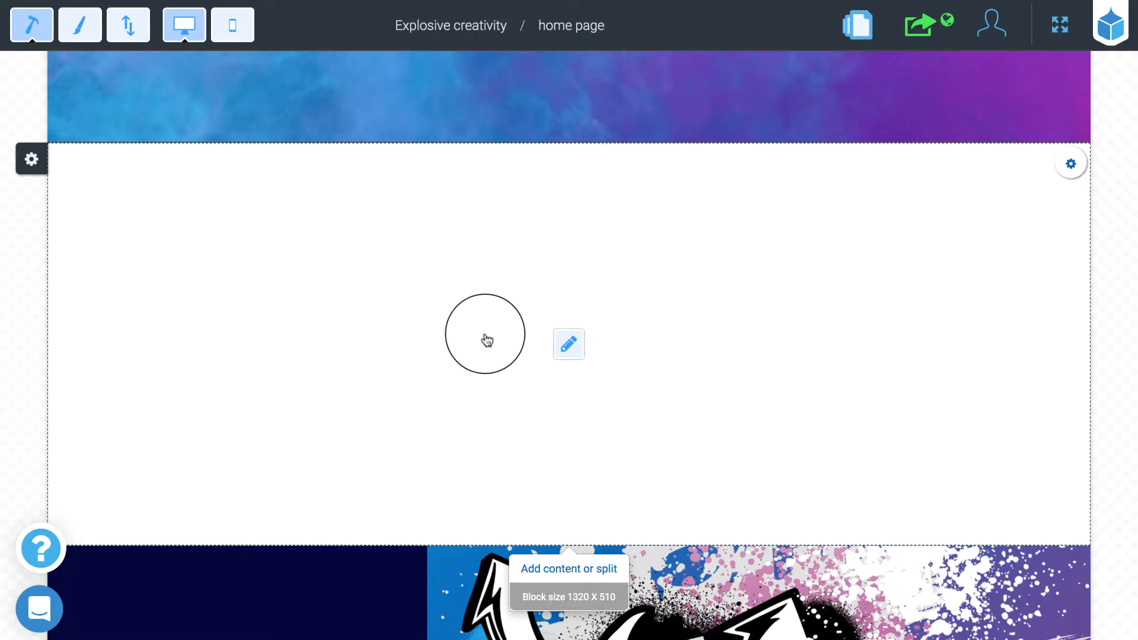
- Split the new block vertically into a 480 px left column and an 840 px right column and save the layout
click(486, 339)
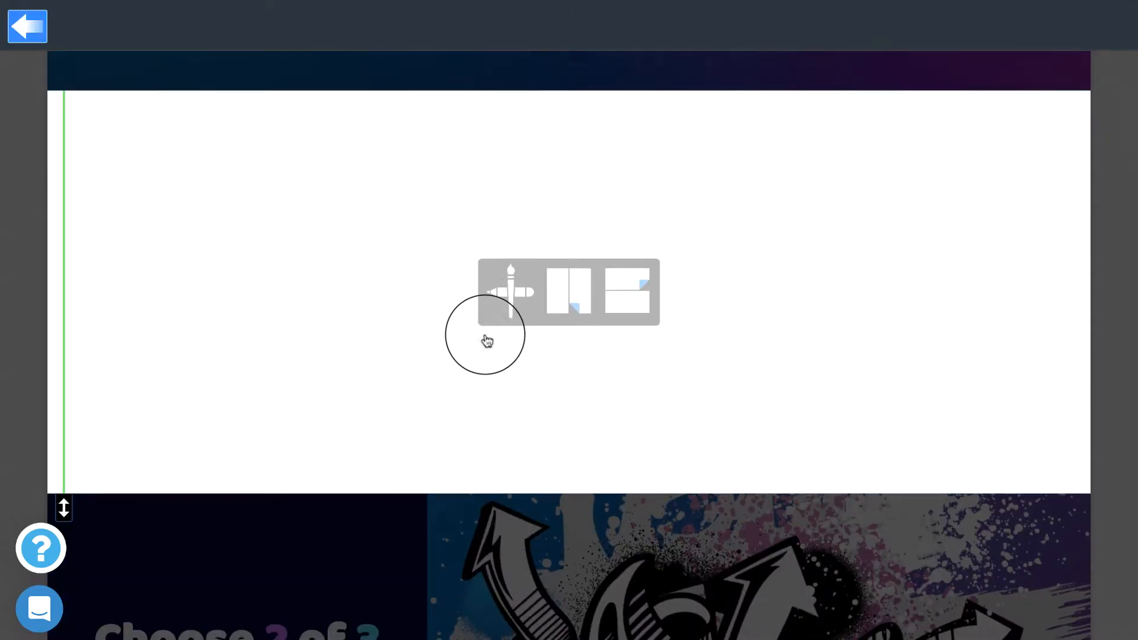
click(575, 291)
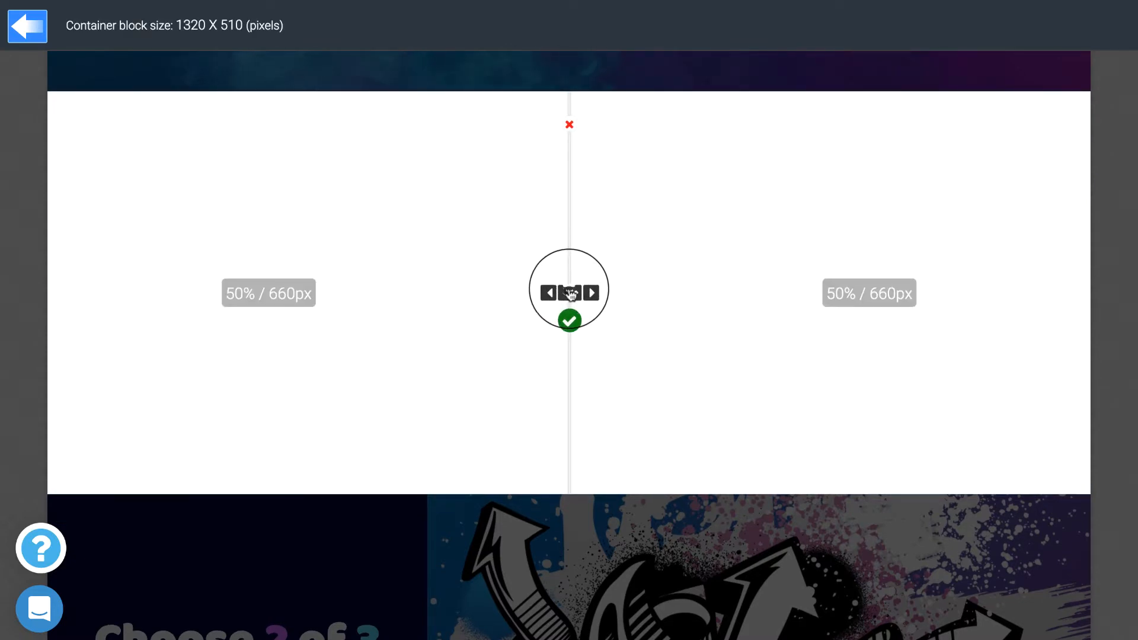
drag(571, 294, 431, 294)
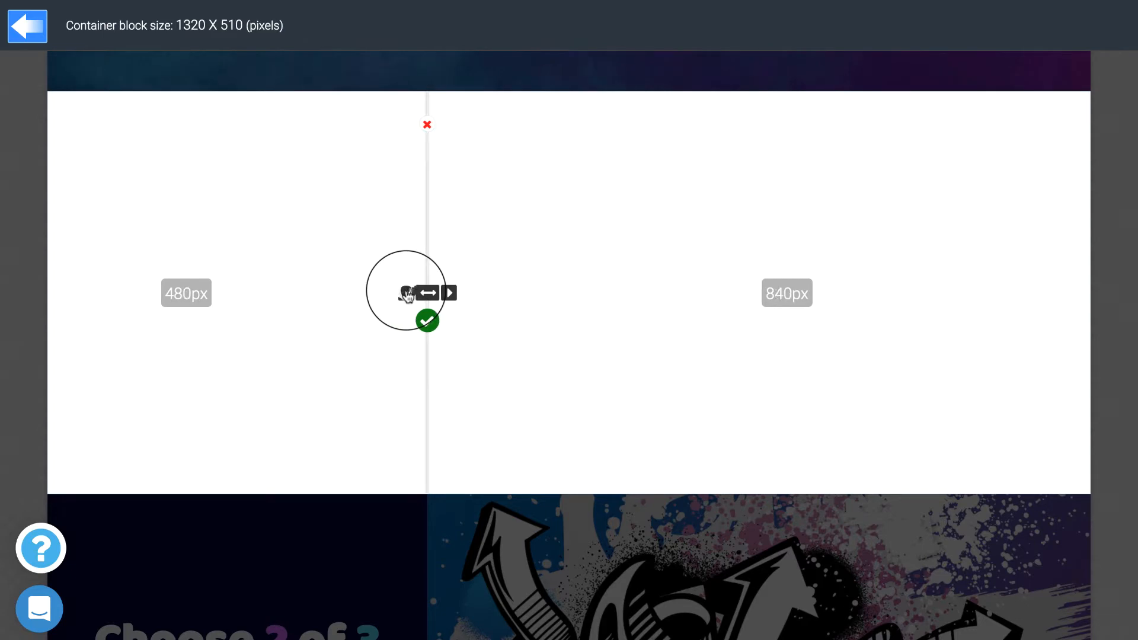
click(427, 321)
mouse_move(497, 309)
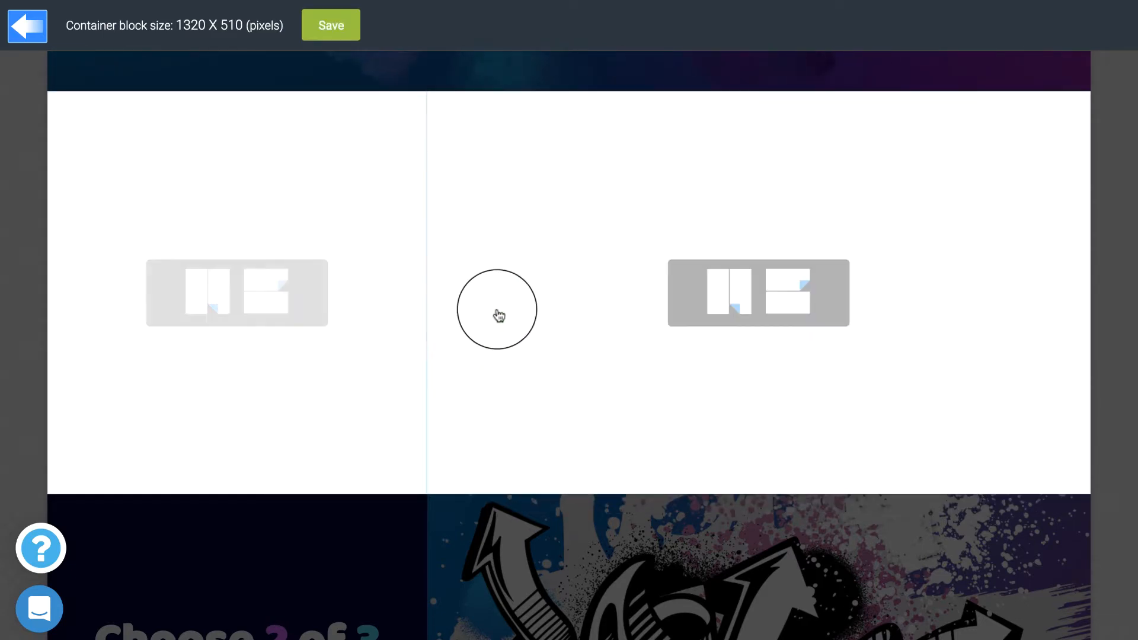
mouse_move(344, 308)
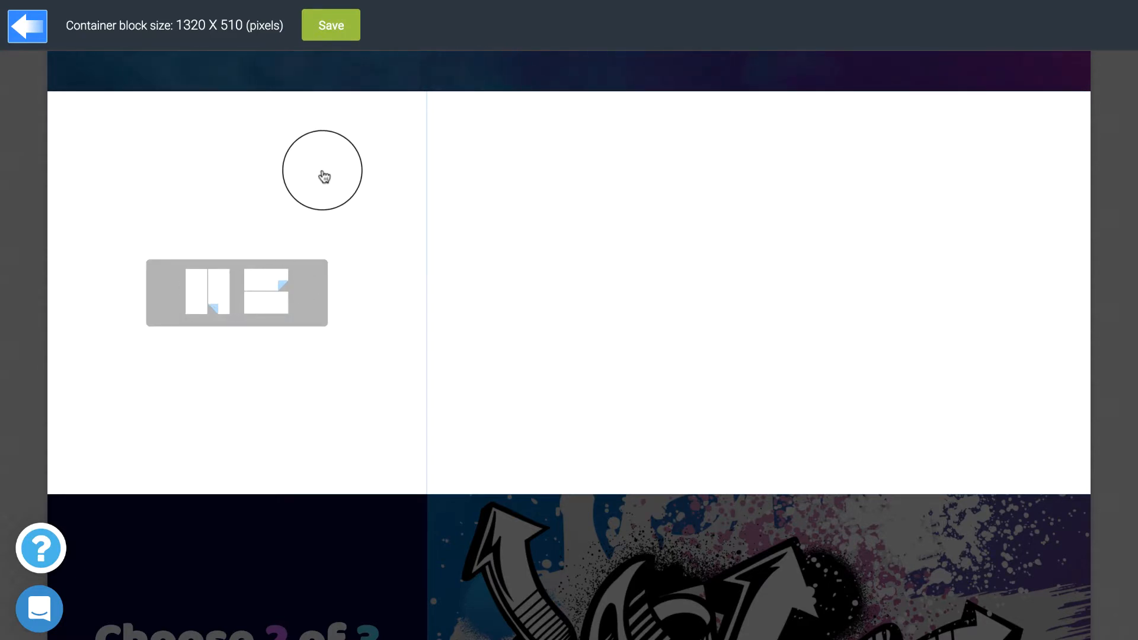
click(335, 30)
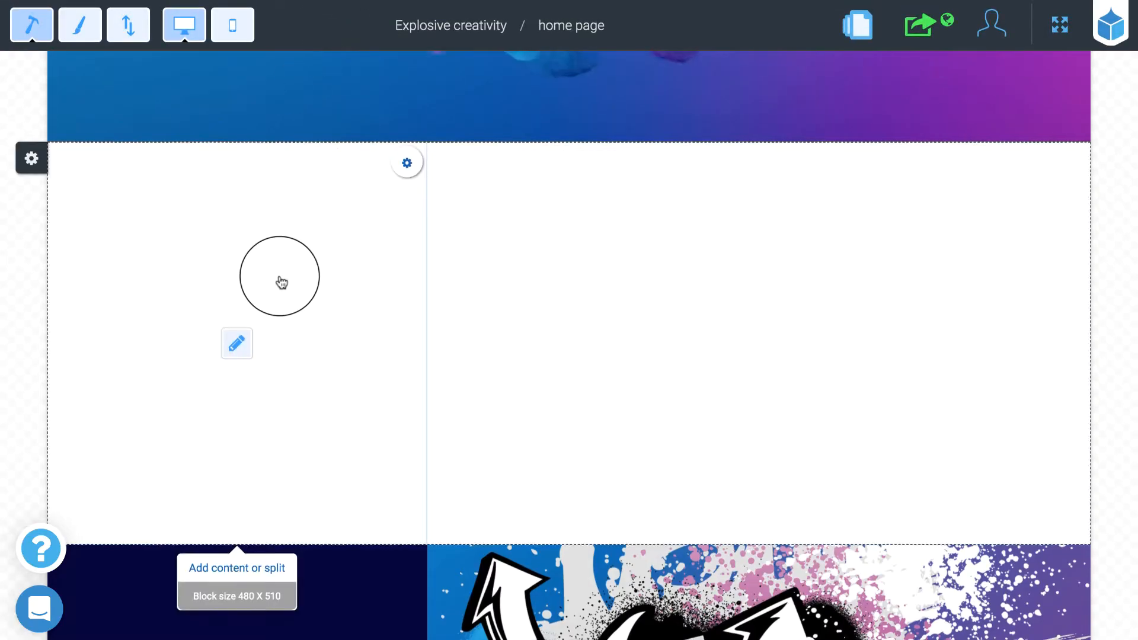
- Set the background of the new section's left block to the brand color Dark blue and save the style
scroll(282, 280, down, 2)
scroll(283, 280, down, 2)
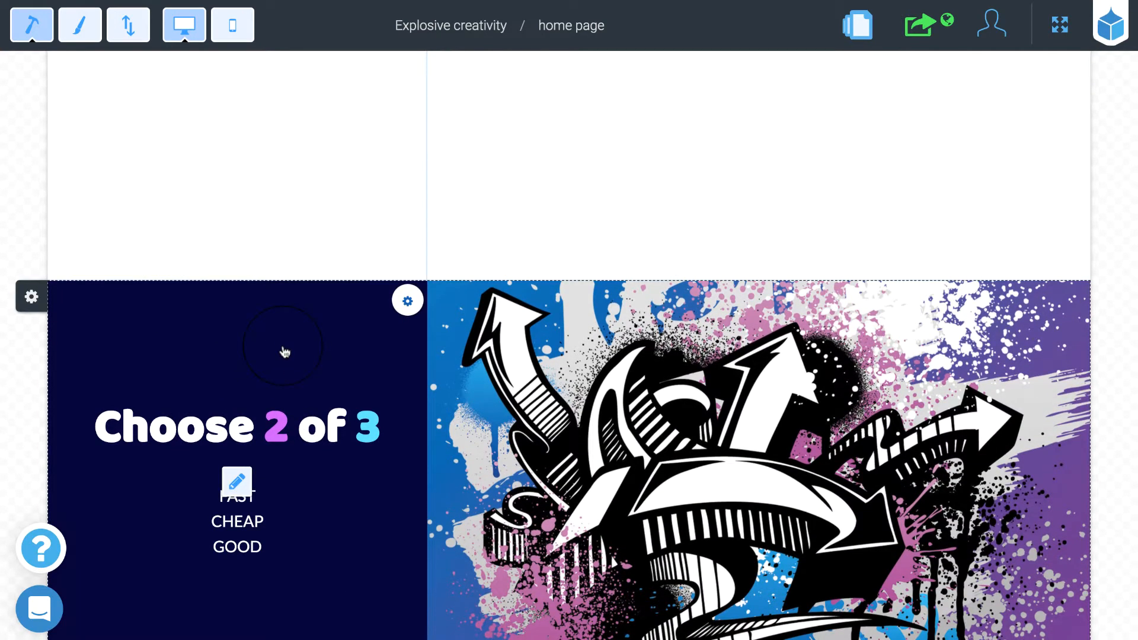
scroll(284, 353, up, 4)
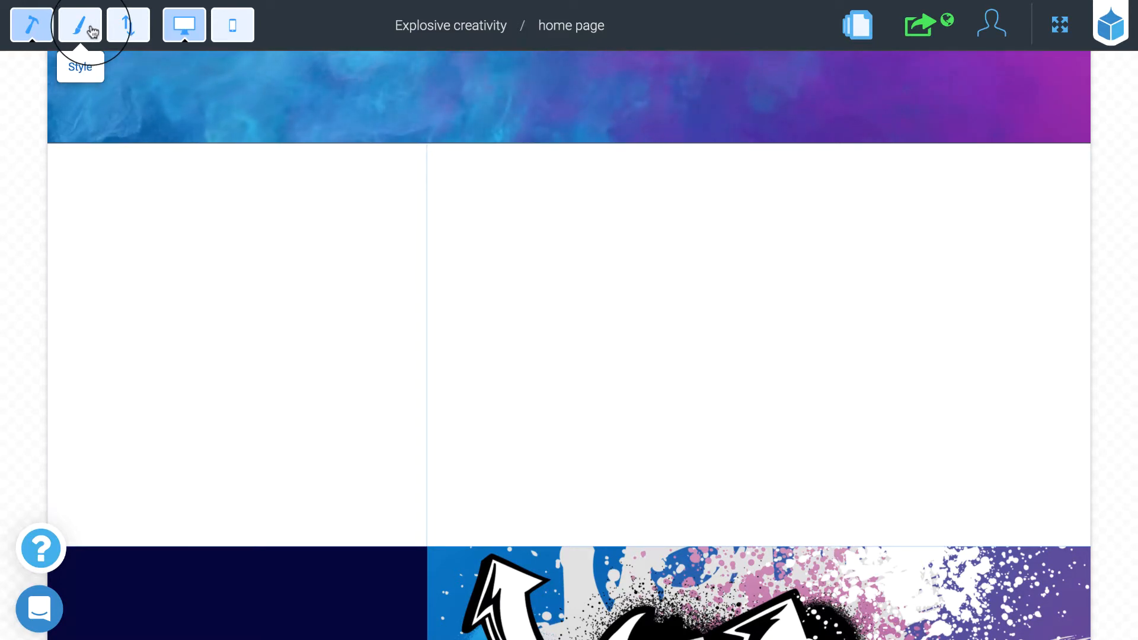
click(92, 31)
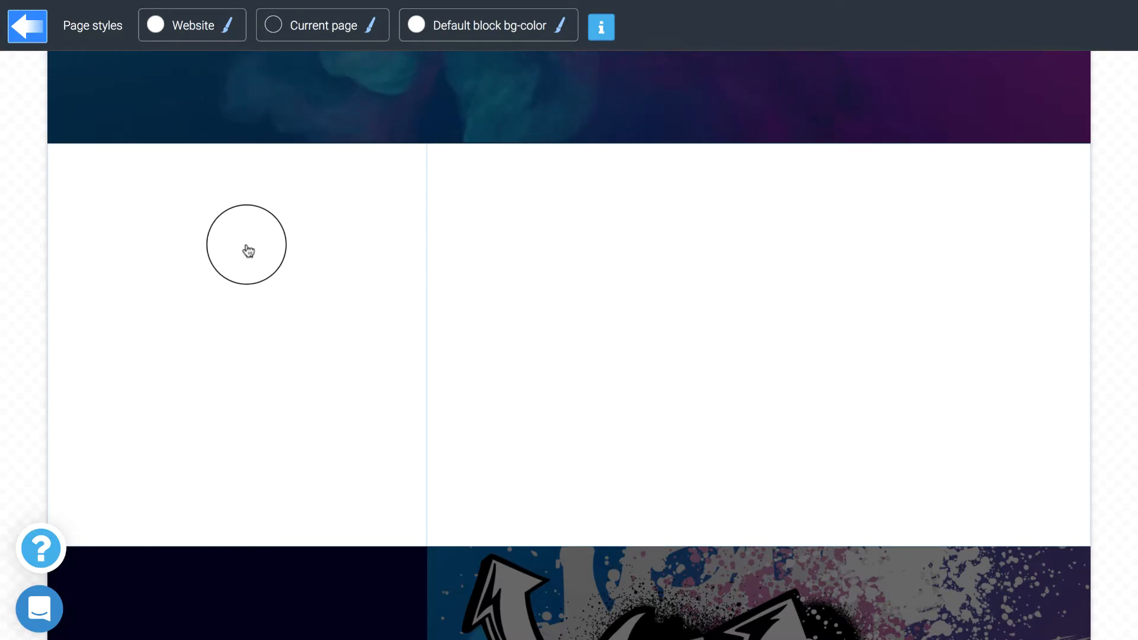
click(249, 250)
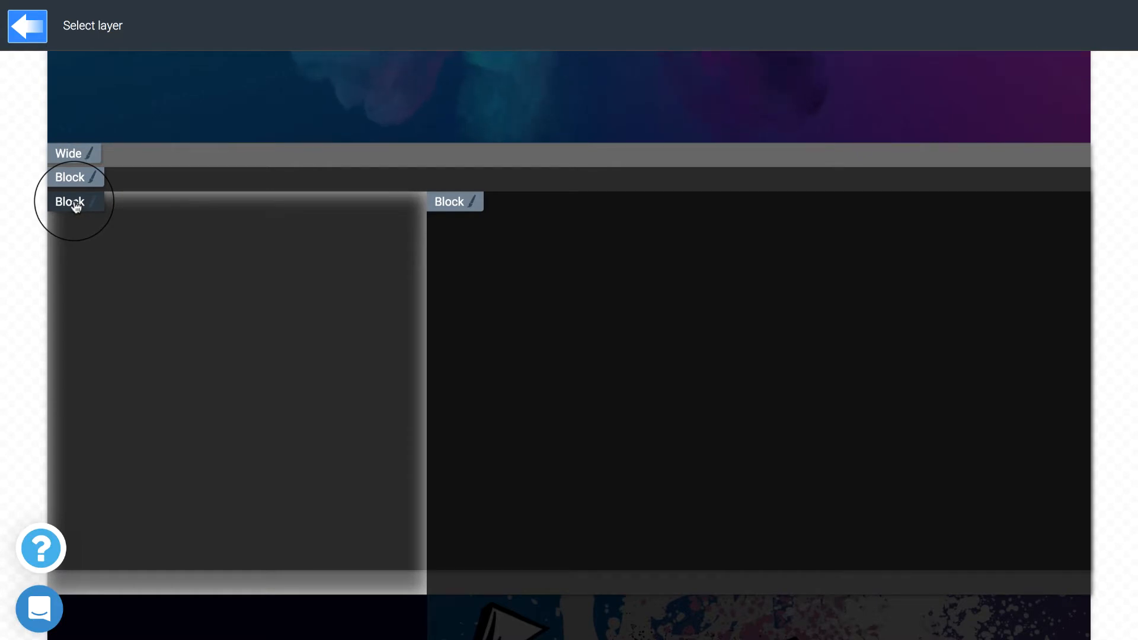
click(72, 202)
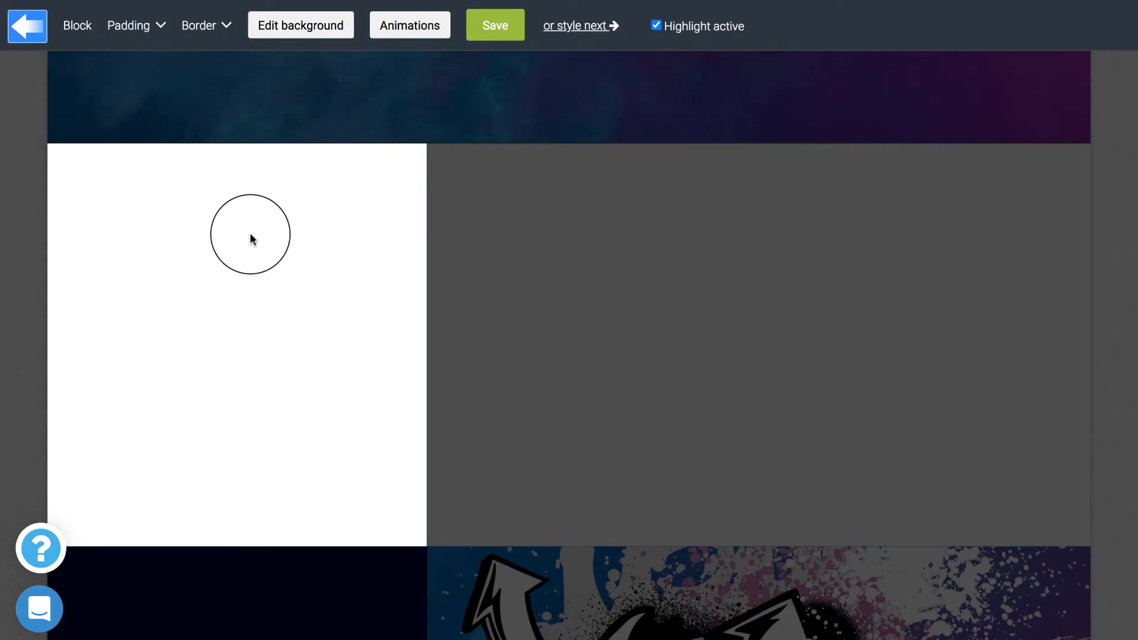
click(310, 25)
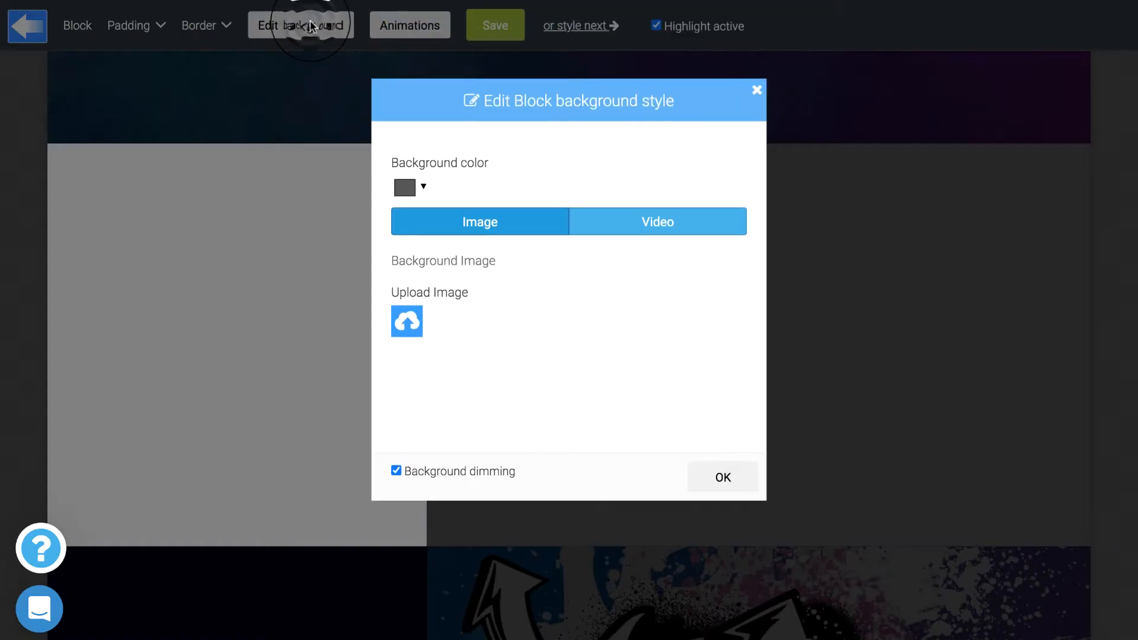
click(421, 190)
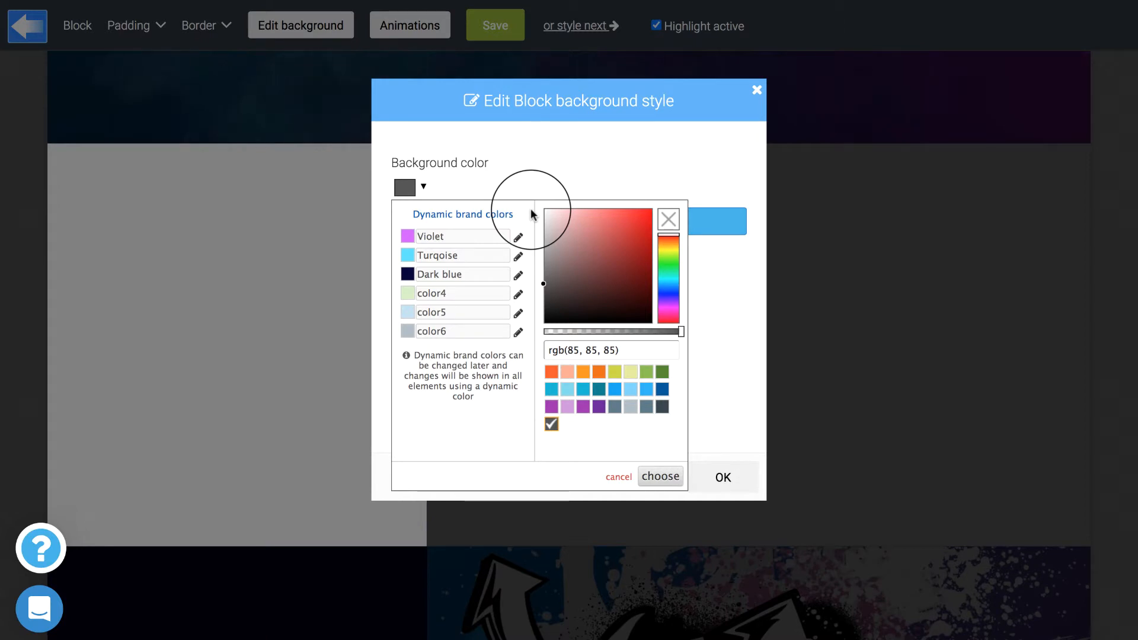
click(407, 276)
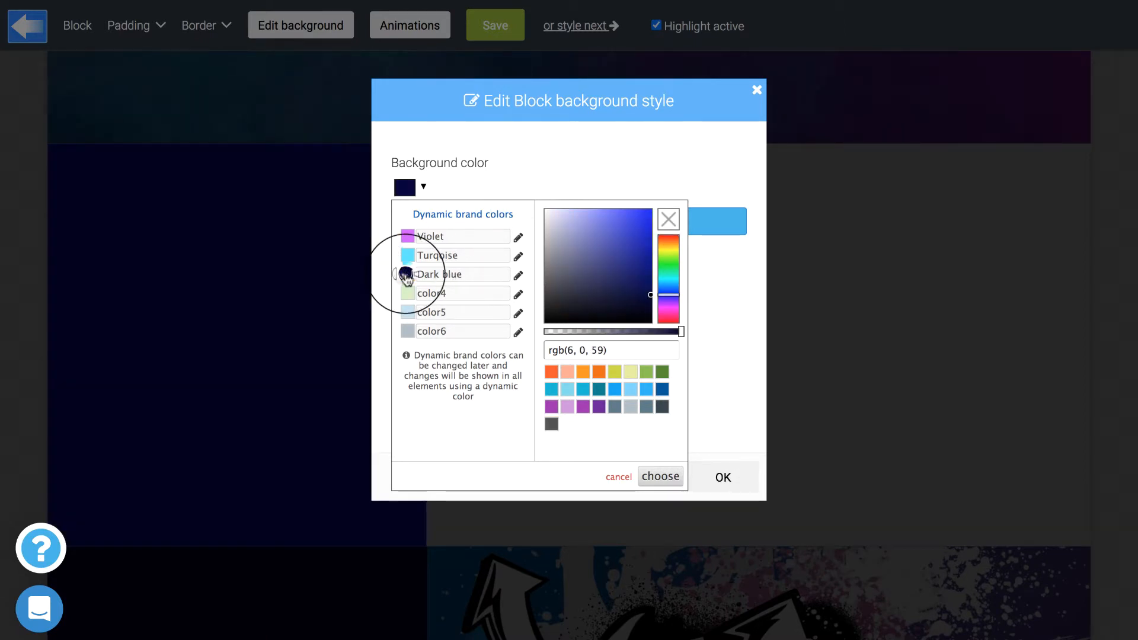
click(660, 481)
click(717, 483)
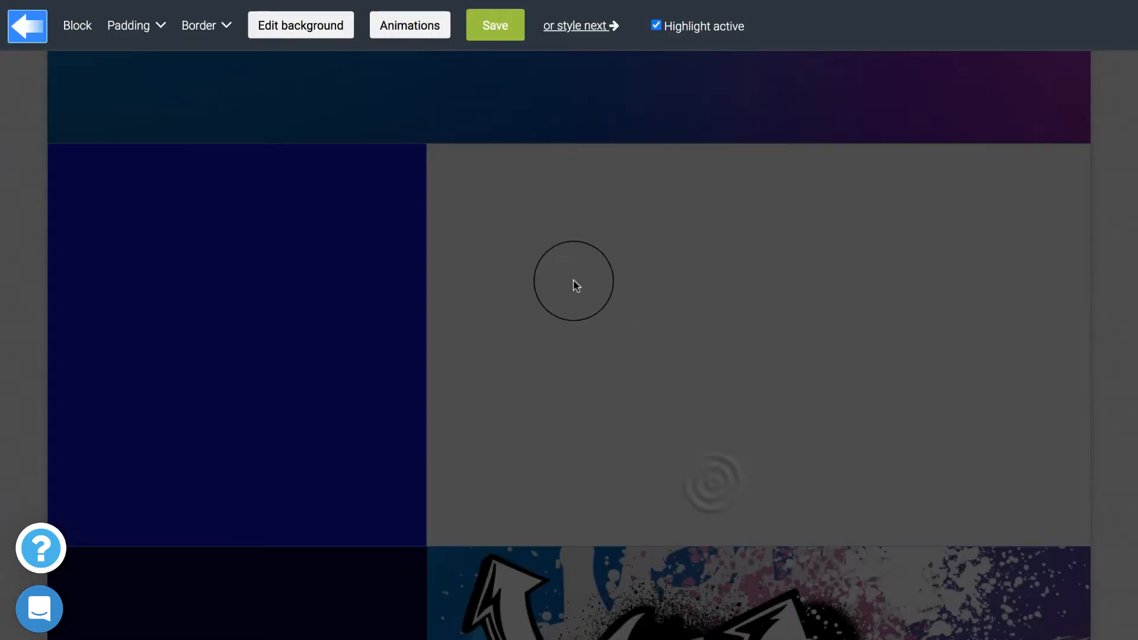
click(501, 30)
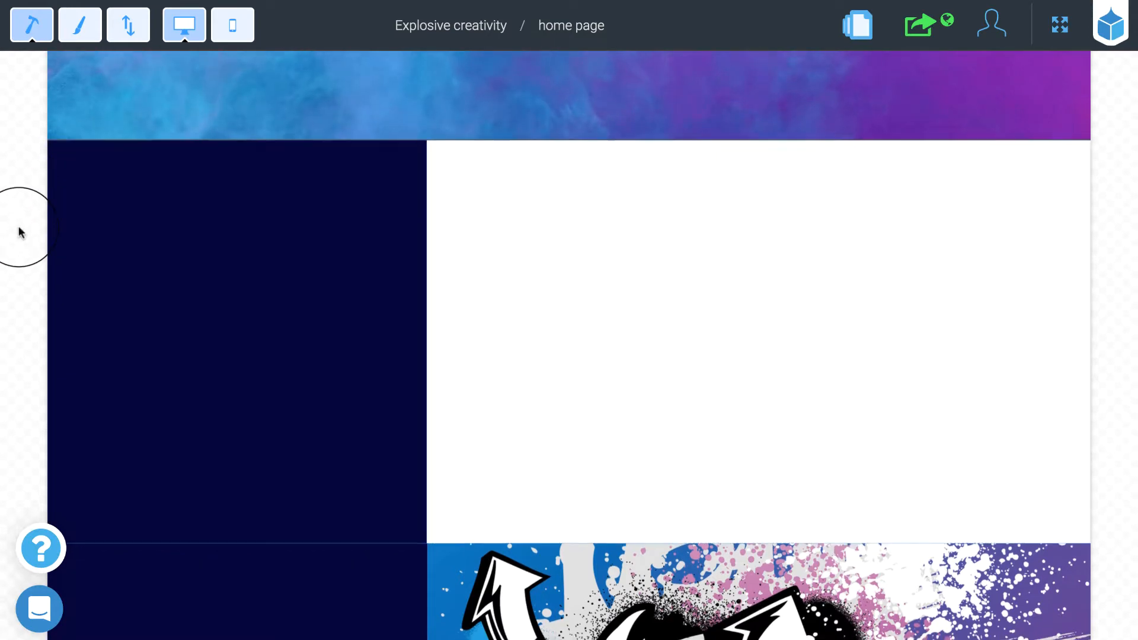
- Copy the "Choose 2 of 3" heading and its FAST, CHEAP, GOOD lines from the lower section's text block, leaving it unedited
scroll(19, 232, down, 3)
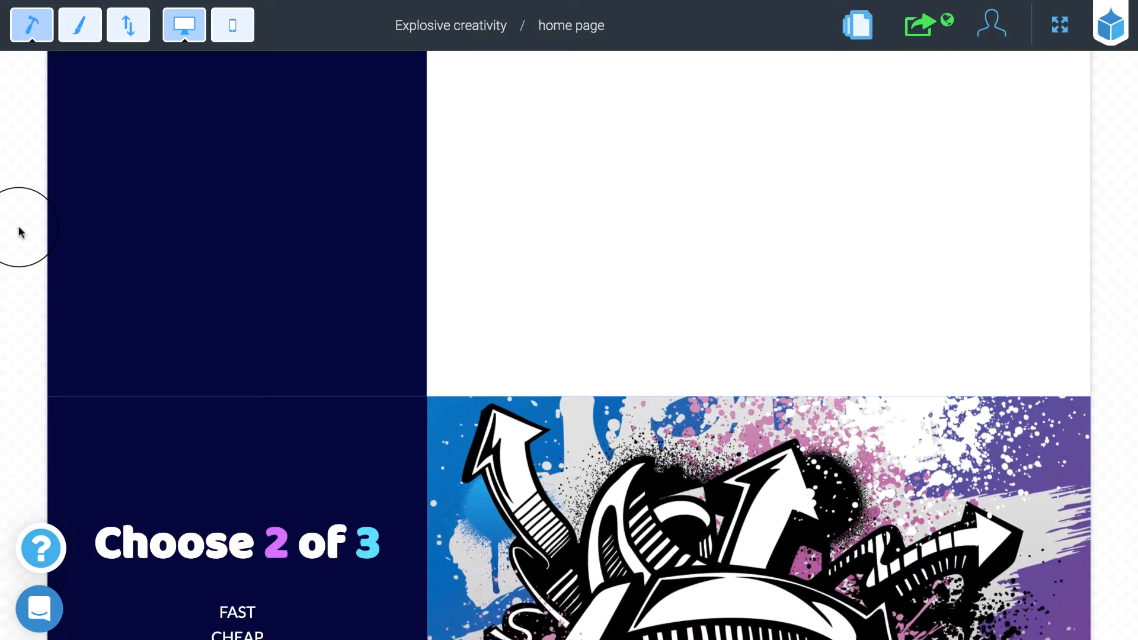
scroll(20, 232, down, 3)
mouse_move(242, 384)
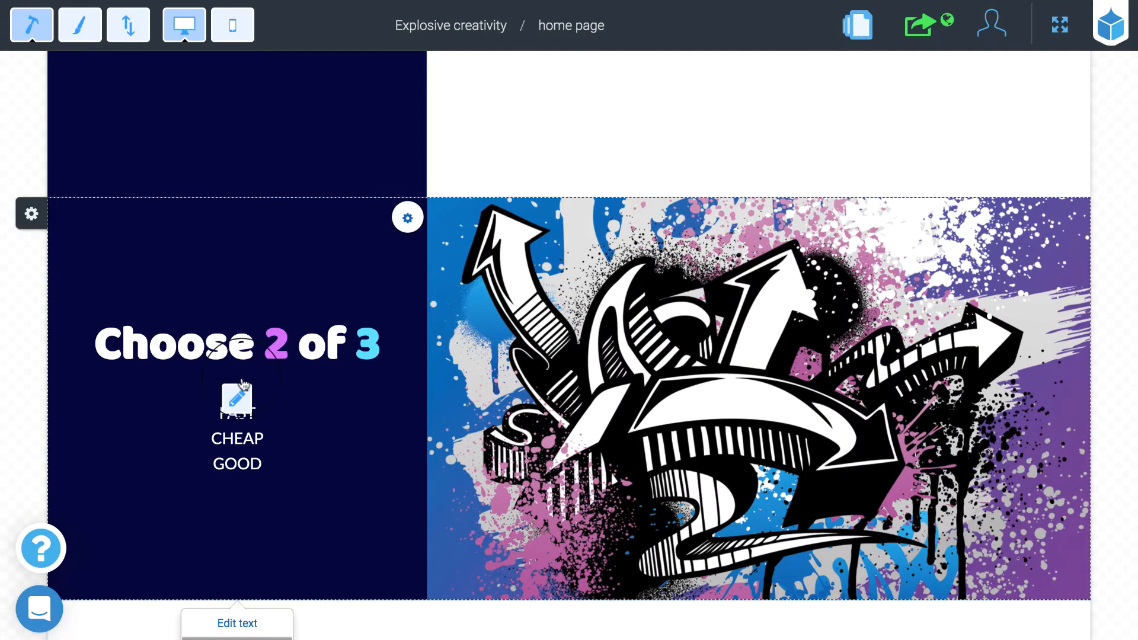
click(285, 377)
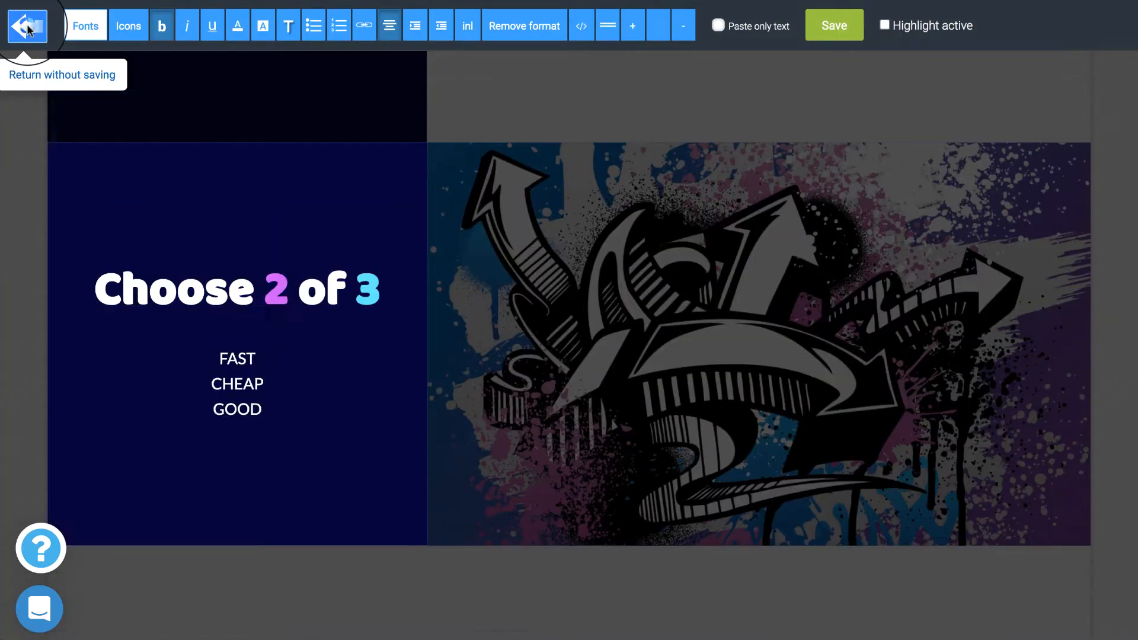
click(23, 27)
- Add a text element to the new section's dark blue block and paste the copied "Choose 2 of 3" text into it
scroll(25, 191, up, 5)
scroll(25, 196, up, 2)
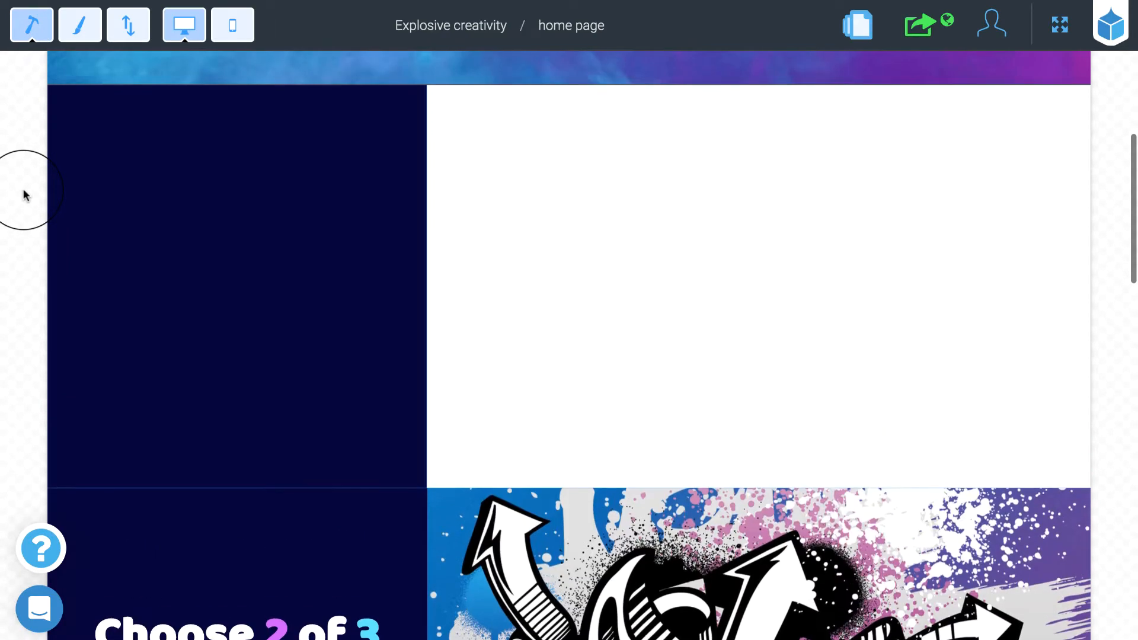
mouse_move(233, 241)
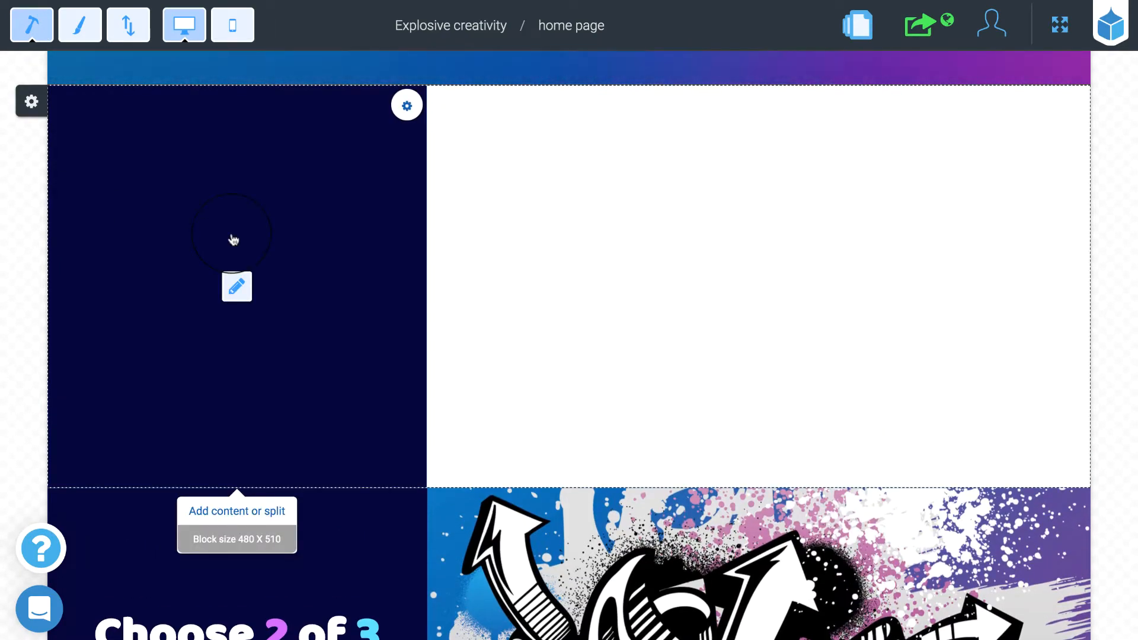
click(234, 240)
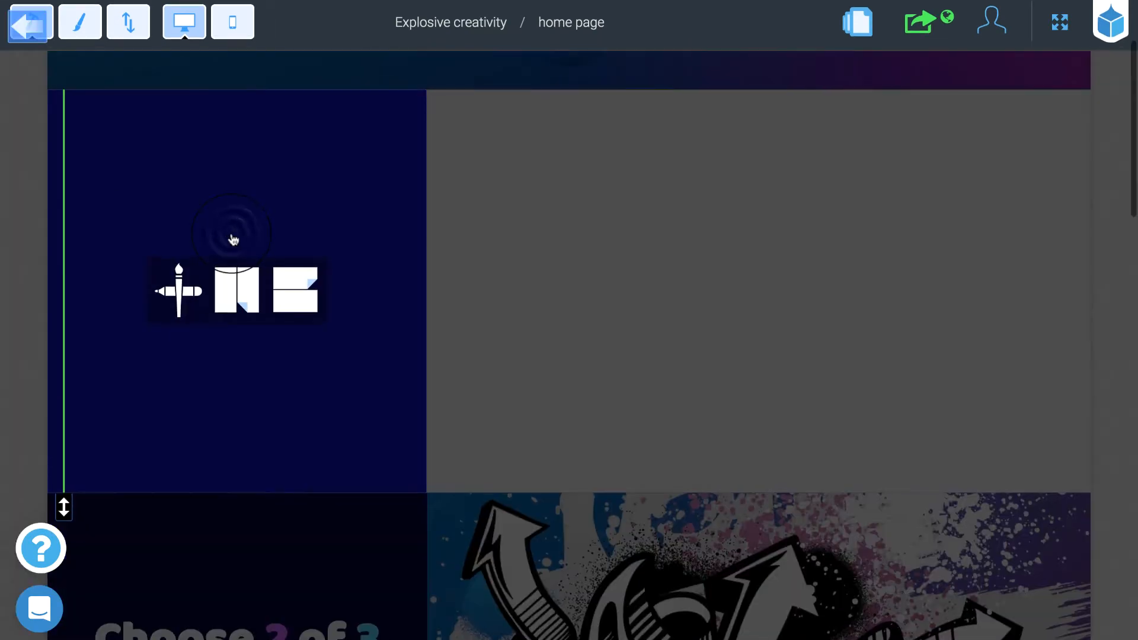
click(185, 290)
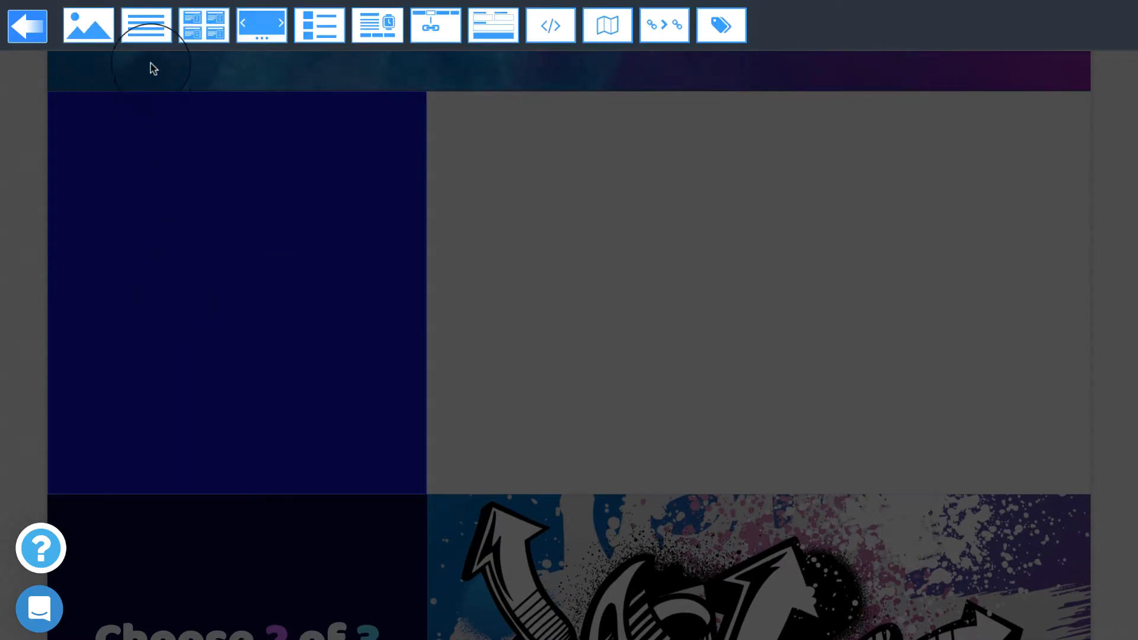
click(146, 25)
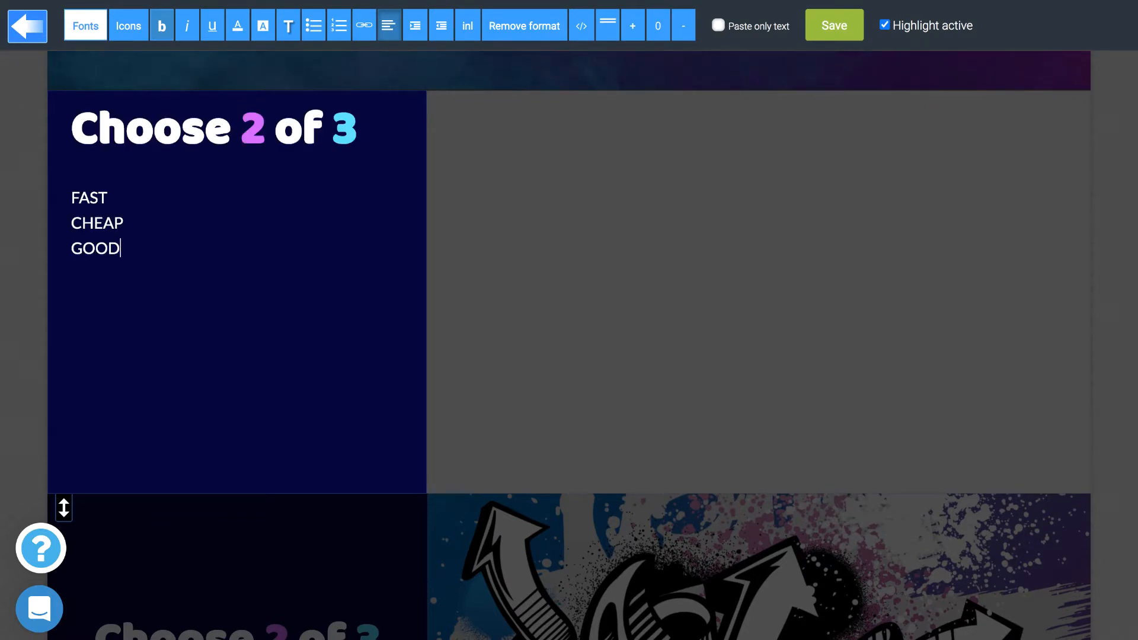
- Center all of the pasted text vertically and horizontally in the dark blue block and save it
key(ctrl+a)
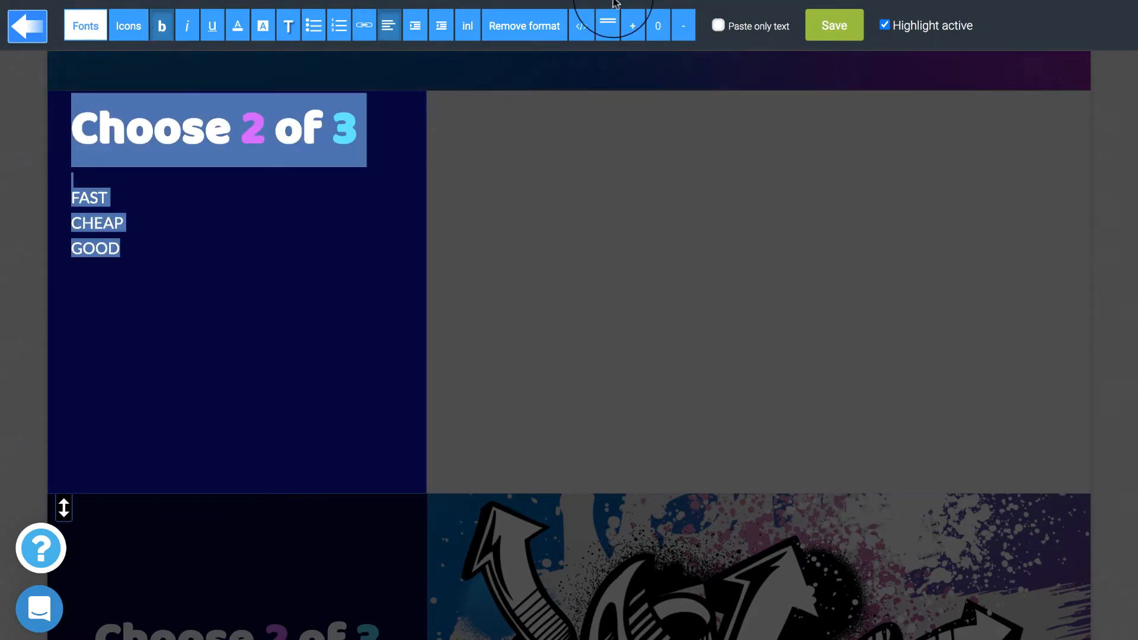
click(608, 28)
click(606, 92)
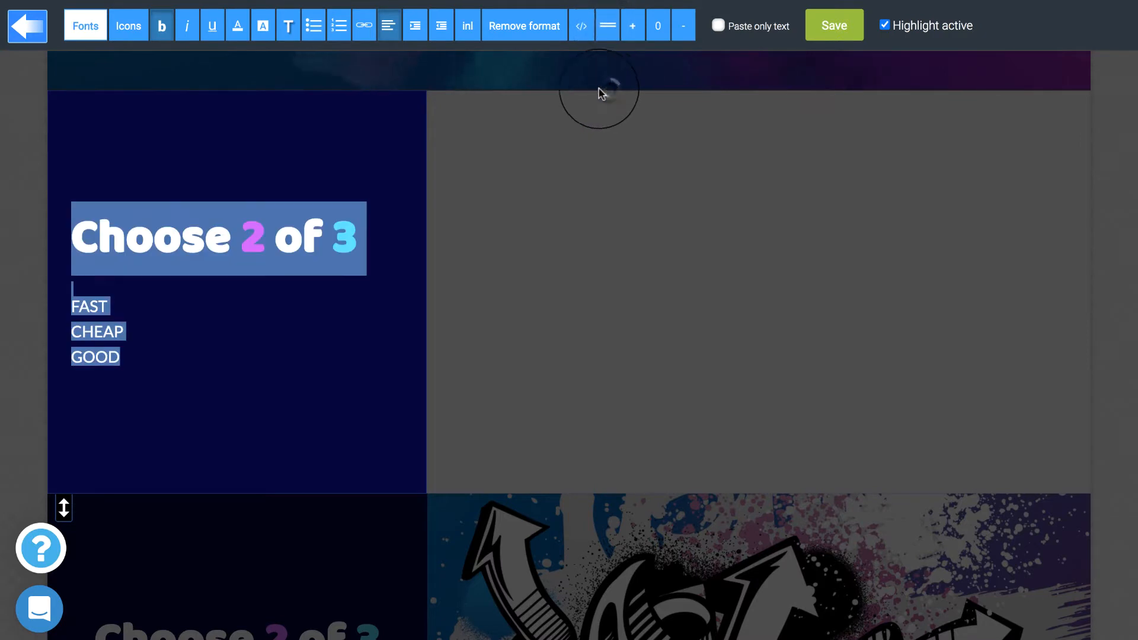
click(391, 34)
click(390, 88)
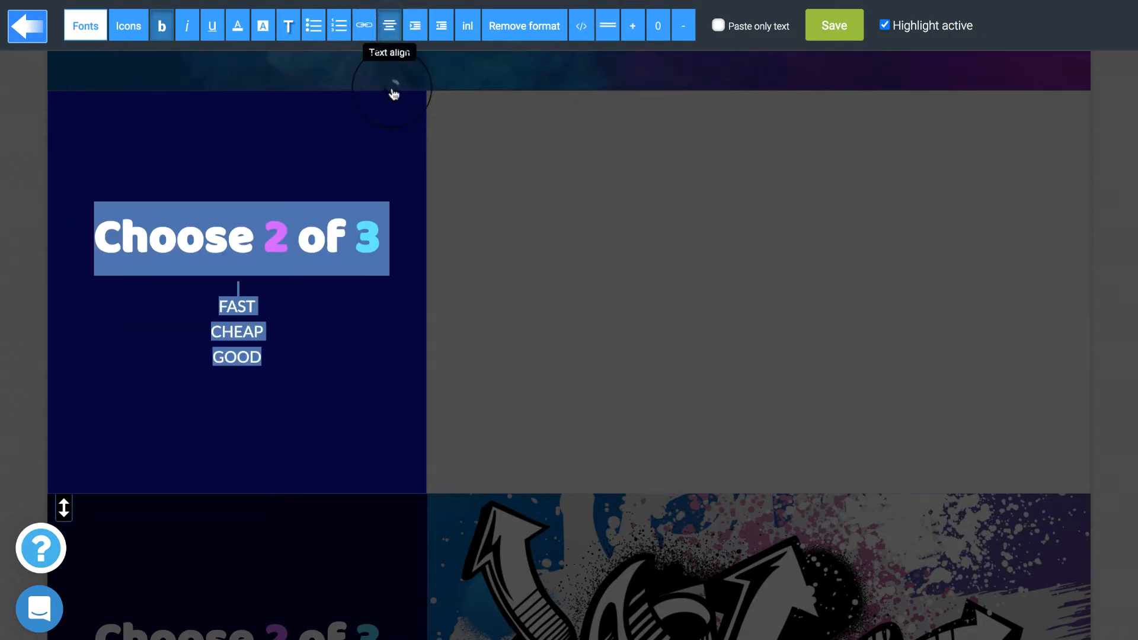
click(834, 27)
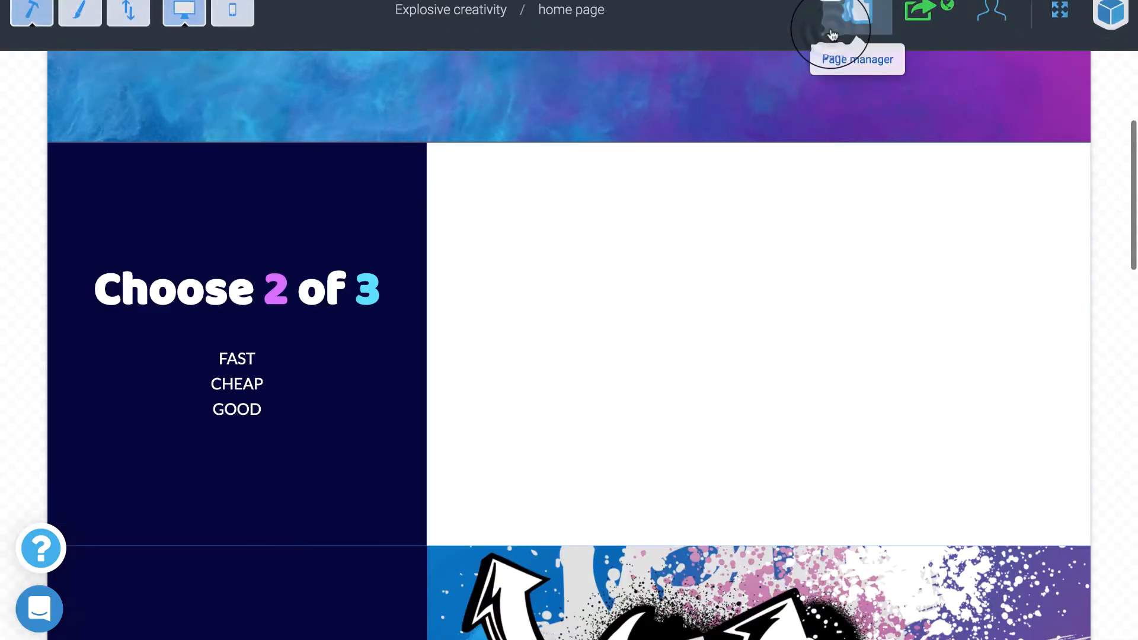
- Add an image element to the new section's empty white block and upload the graffiti arrows picture from the demo folder
scroll(658, 265, down, 2)
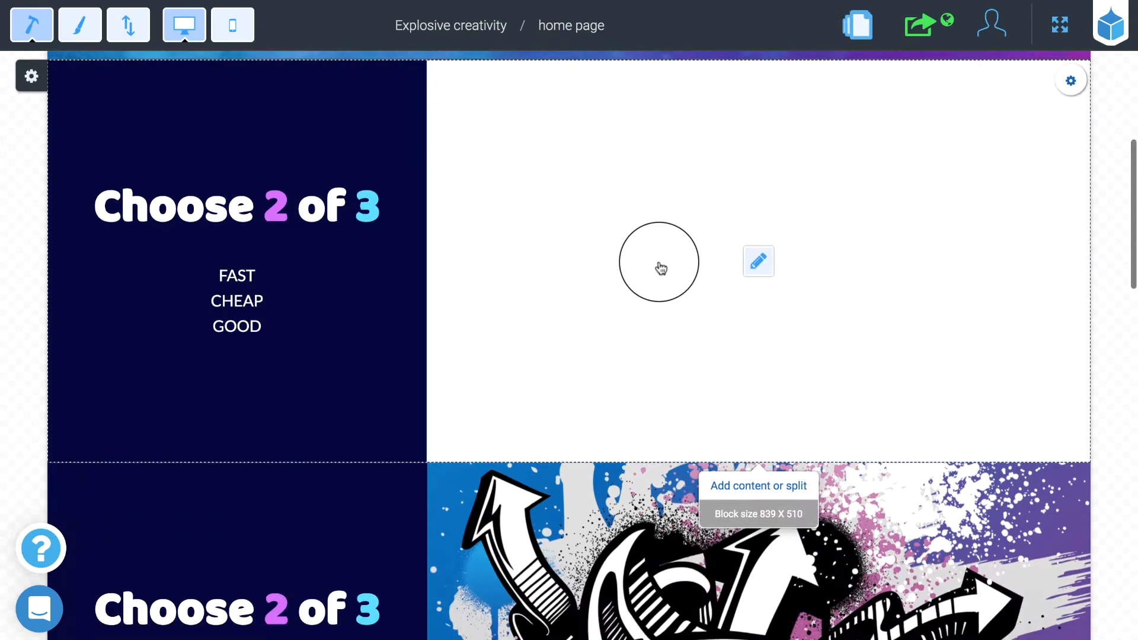
click(632, 246)
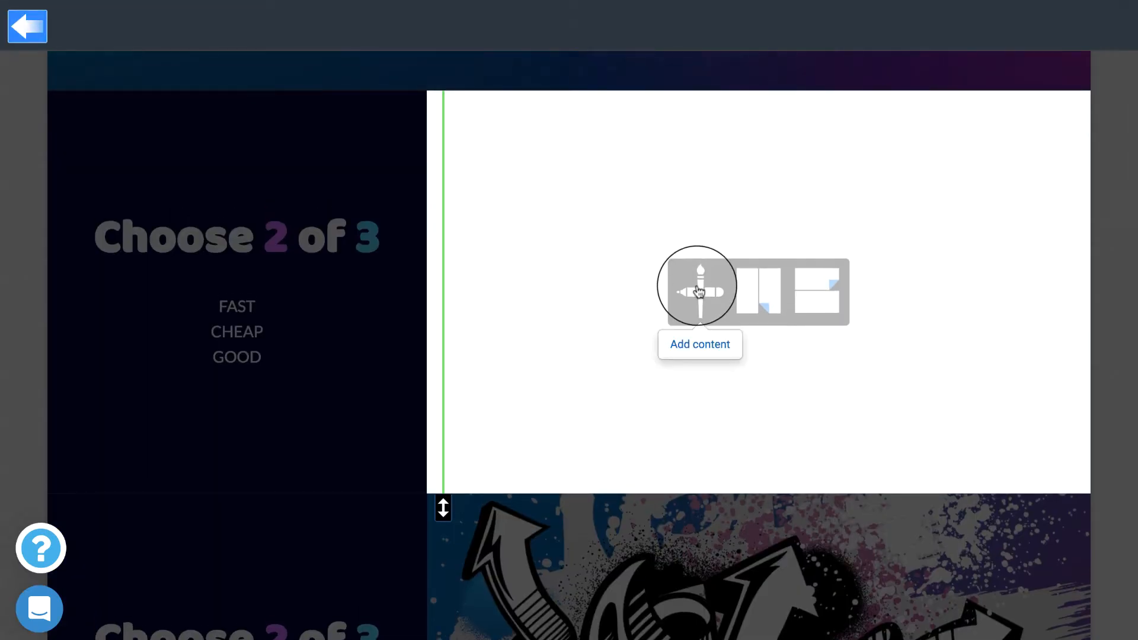
click(698, 291)
click(91, 36)
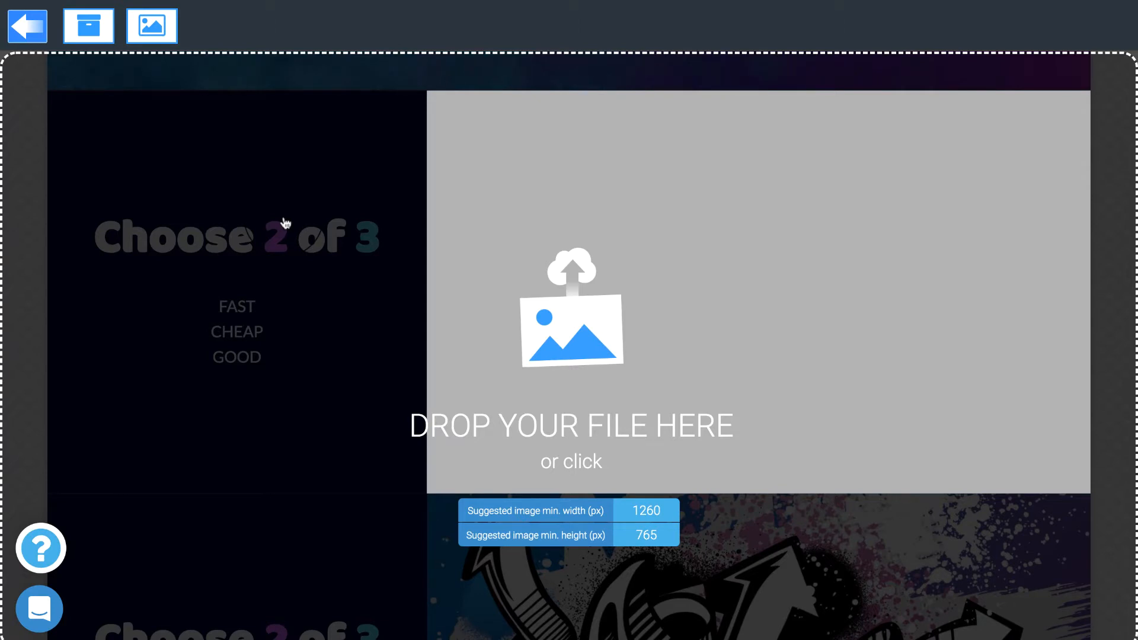
click(290, 286)
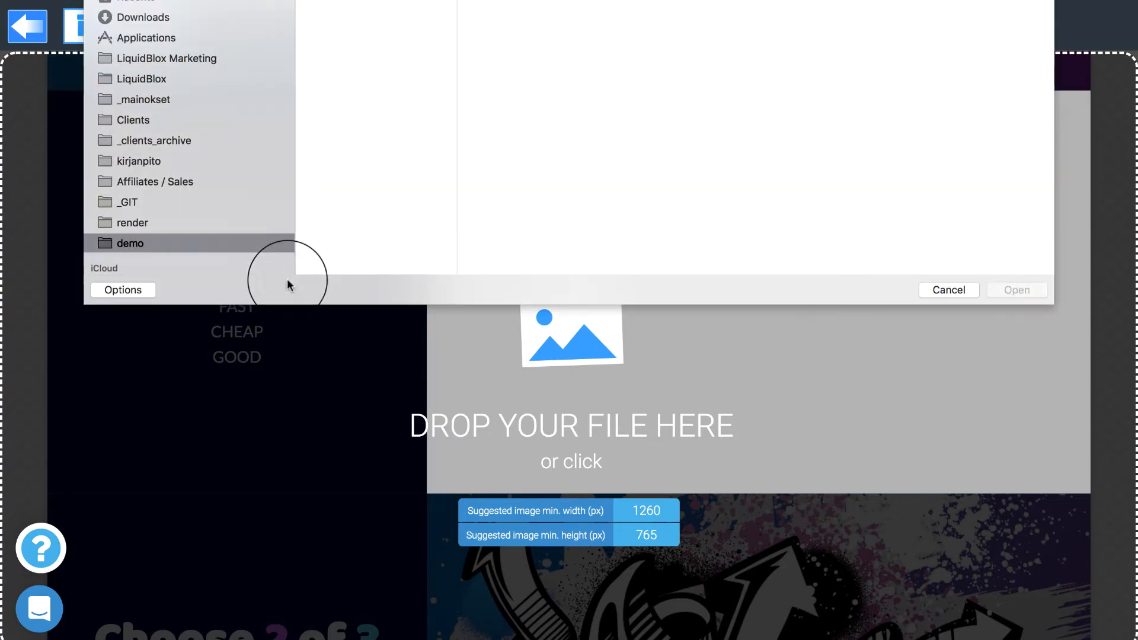
double_click(334, 1)
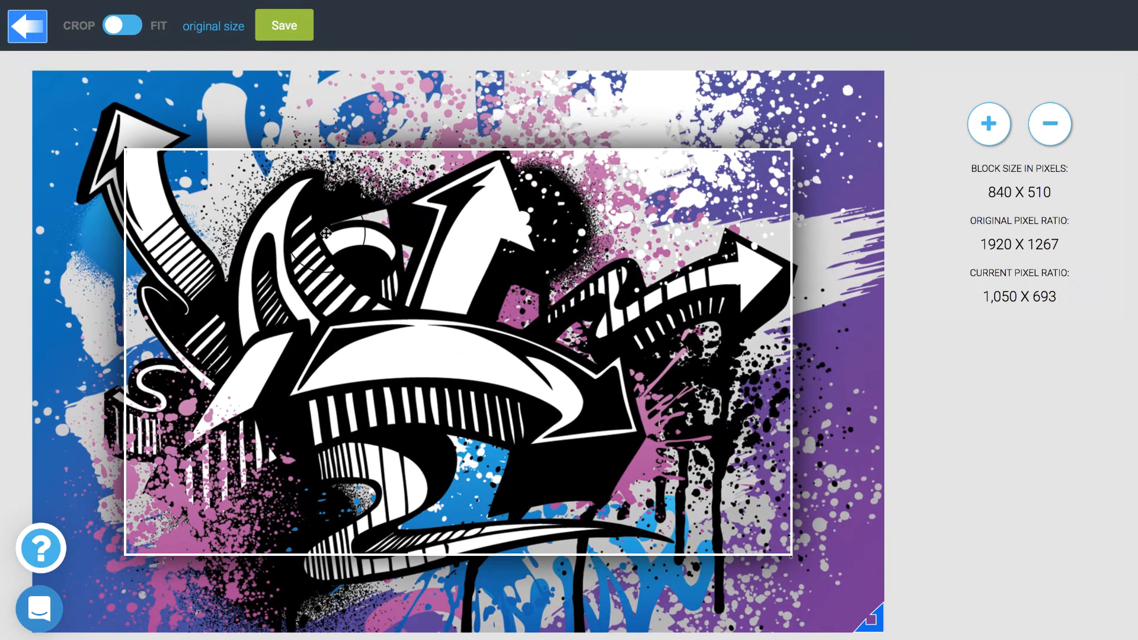
- Scale the graffiti image down to 840 × 554 px in crop mode
scroll(324, 244, down, 3)
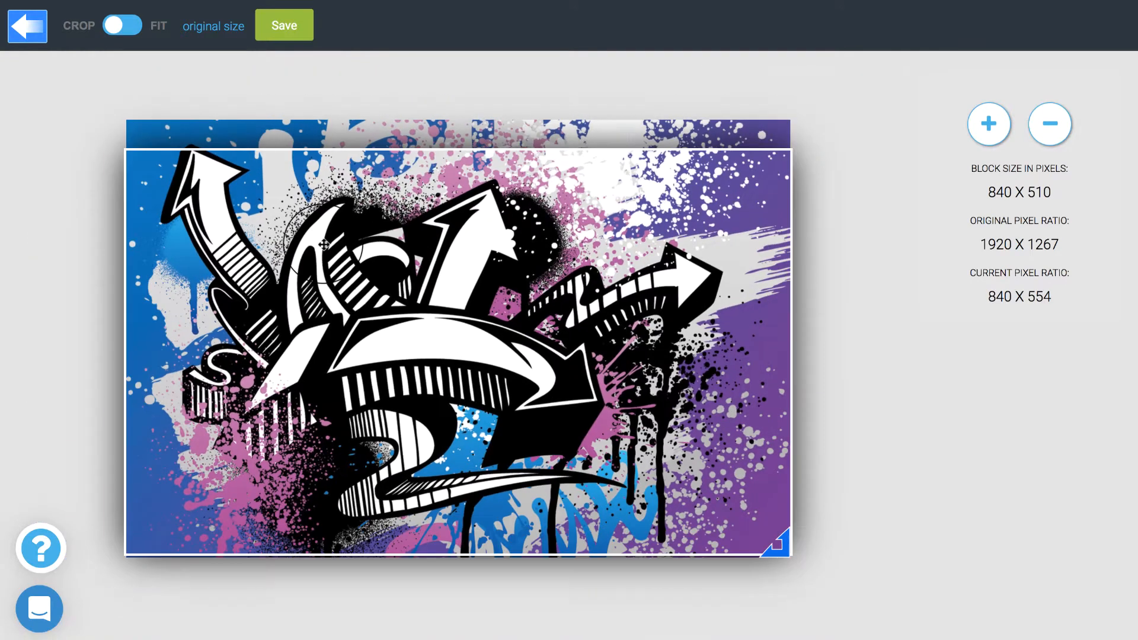
scroll(324, 244, up, 5)
scroll(324, 244, down, 5)
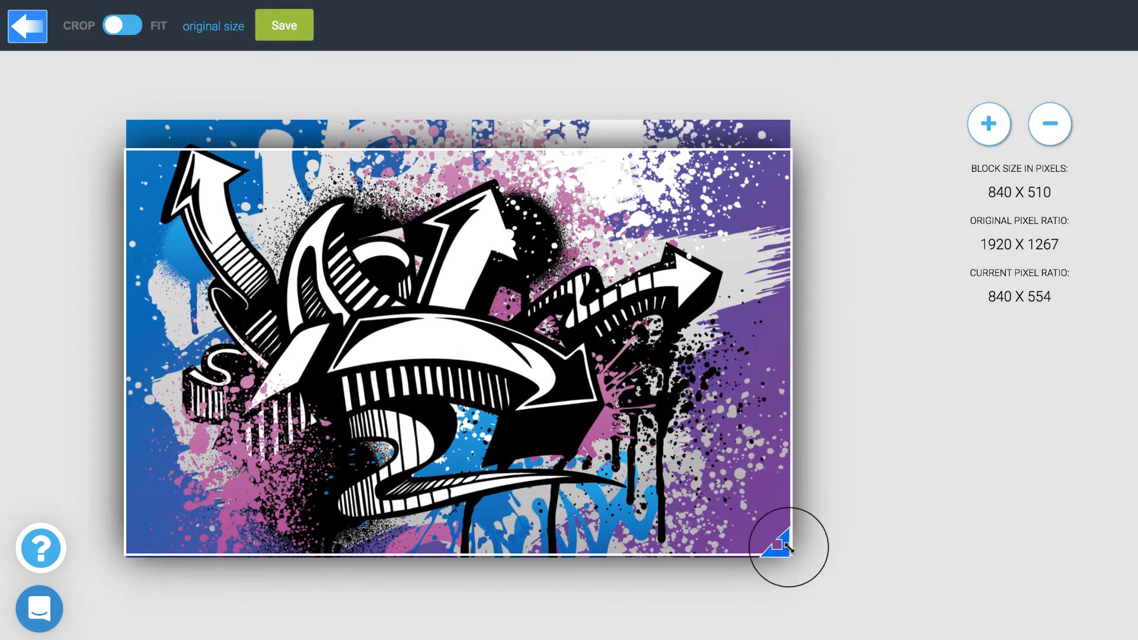
- Enlarge the cropped graffiti image to 849 × 560 px and shift it slightly down within the crop frame
mouse_move(790, 549)
mouse_down()
mouse_move(863, 602)
mouse_move(782, 557)
mouse_move(771, 537)
mouse_up()
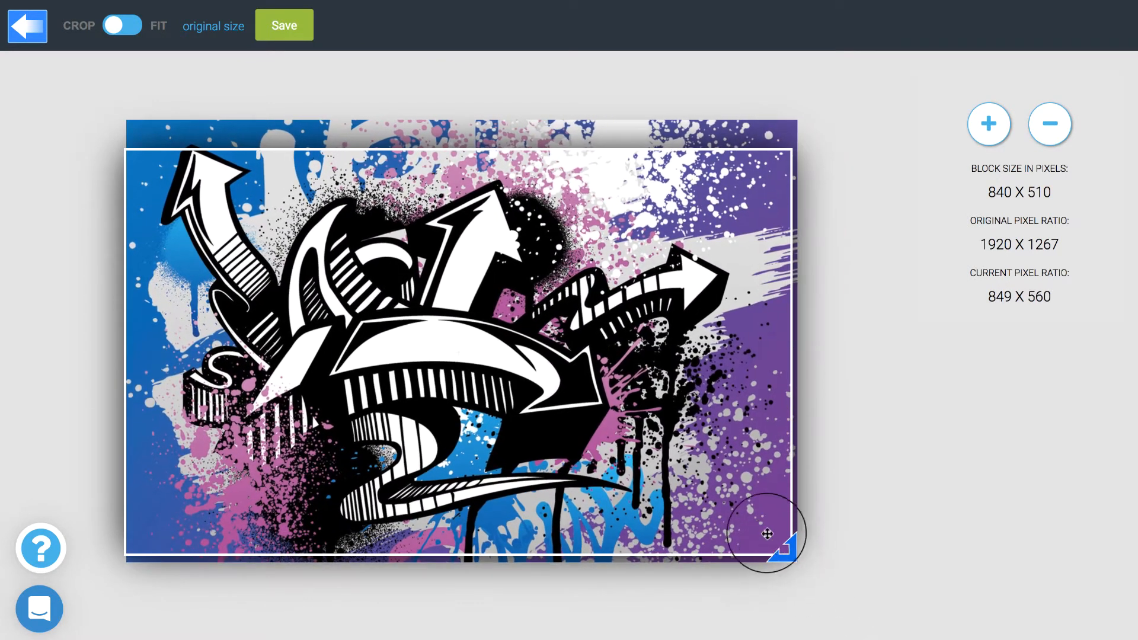
drag(698, 405, 699, 419)
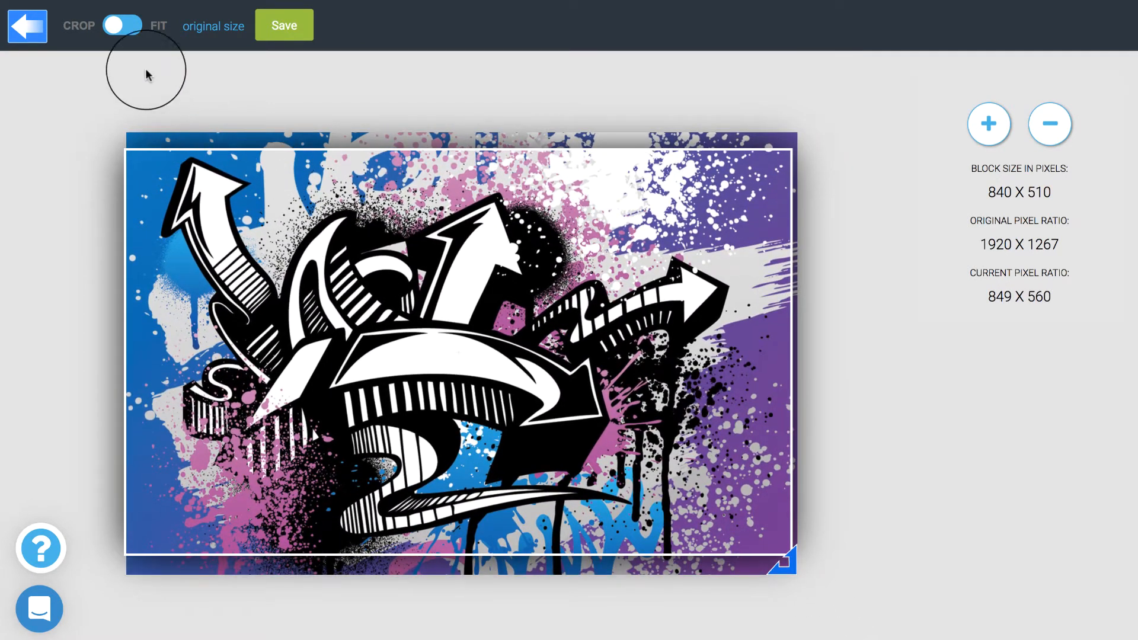
- Try the graffiti image in fit mode at about 659 × 435 px, centered both ways, and switch back to crop mode
click(133, 26)
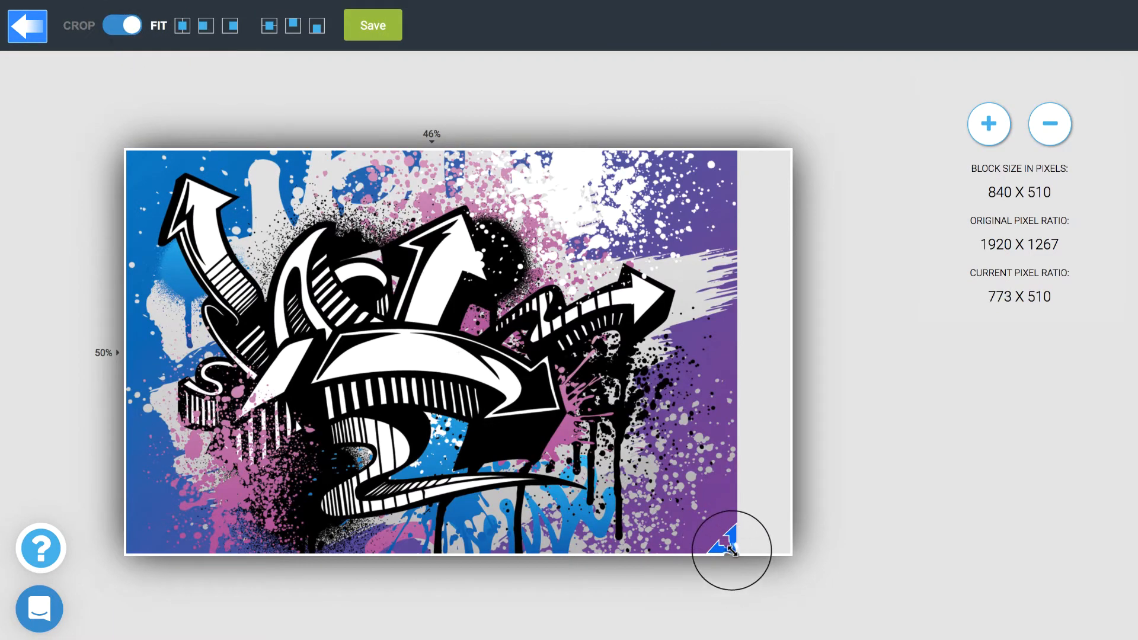
drag(729, 548, 647, 495)
drag(436, 351, 475, 363)
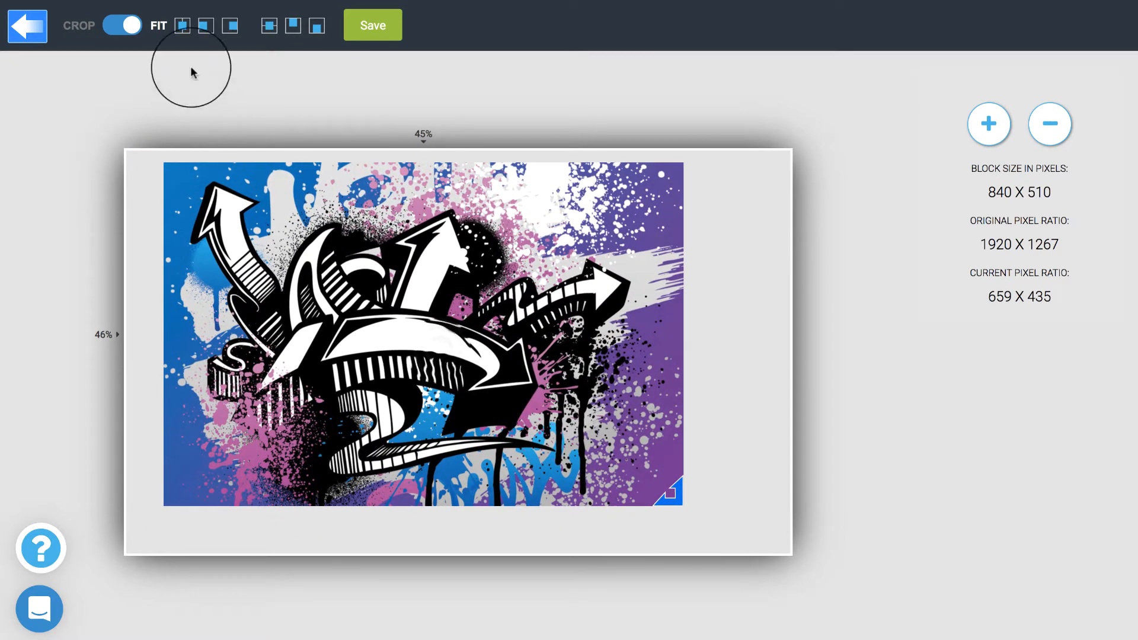
click(183, 26)
click(267, 29)
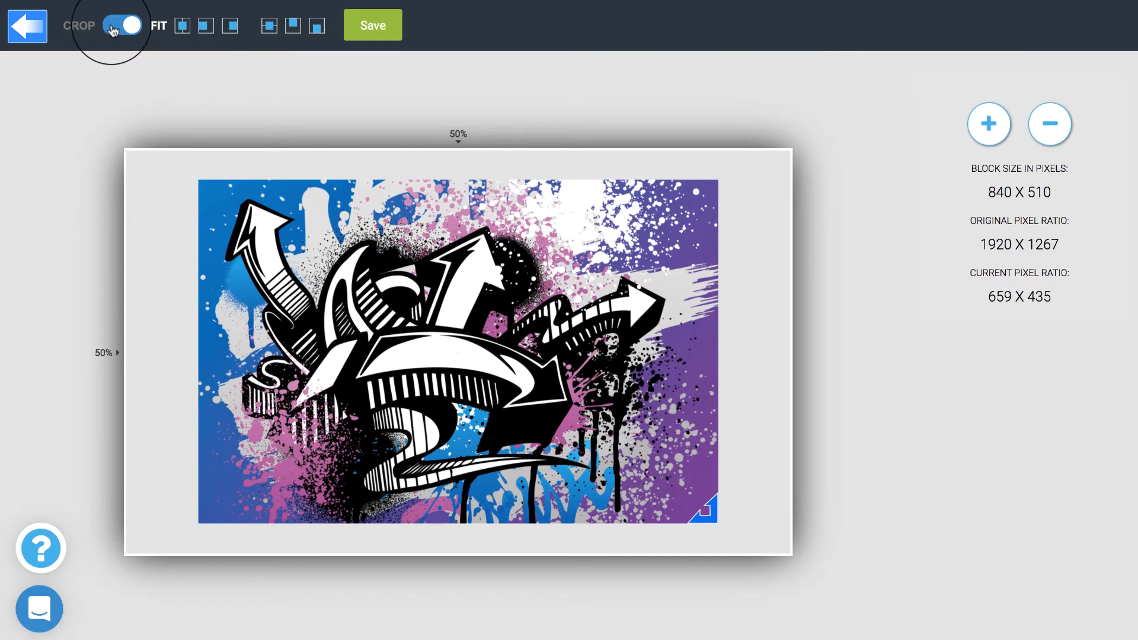
click(113, 27)
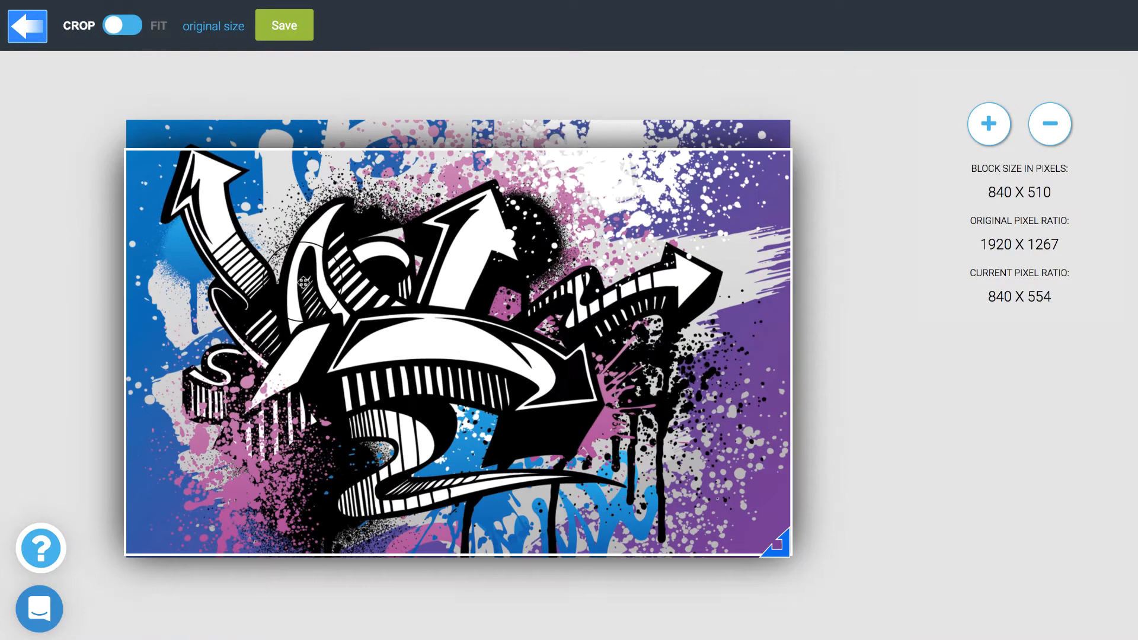
- Shift the graffiti image slightly down so it overlaps the crop frame evenly above and below, and save the crop
drag(304, 282, 303, 295)
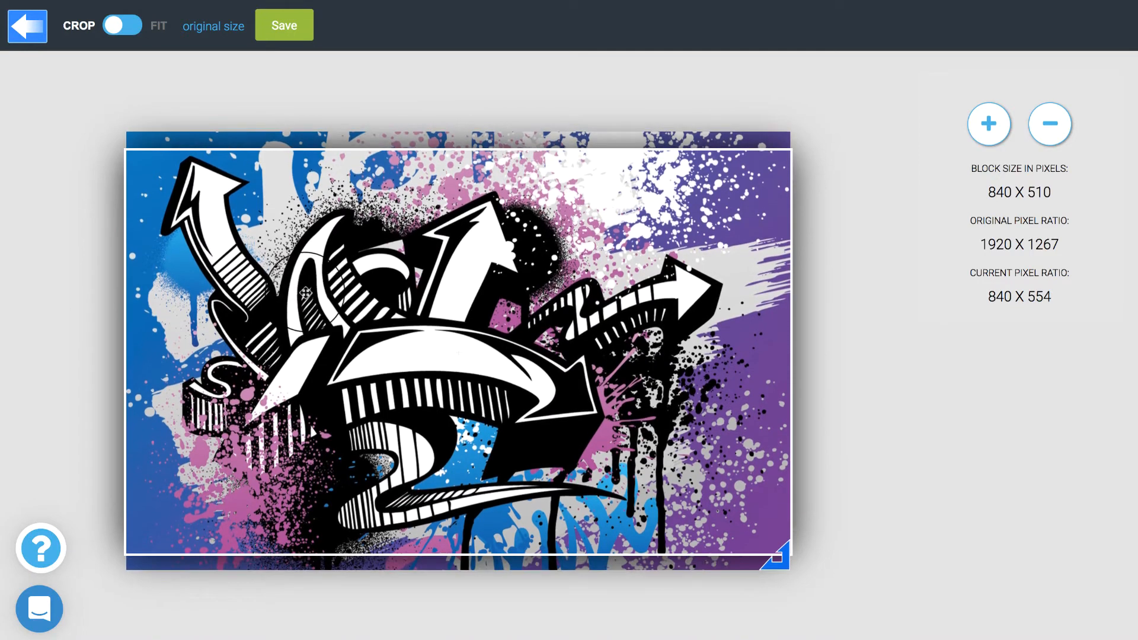
click(293, 28)
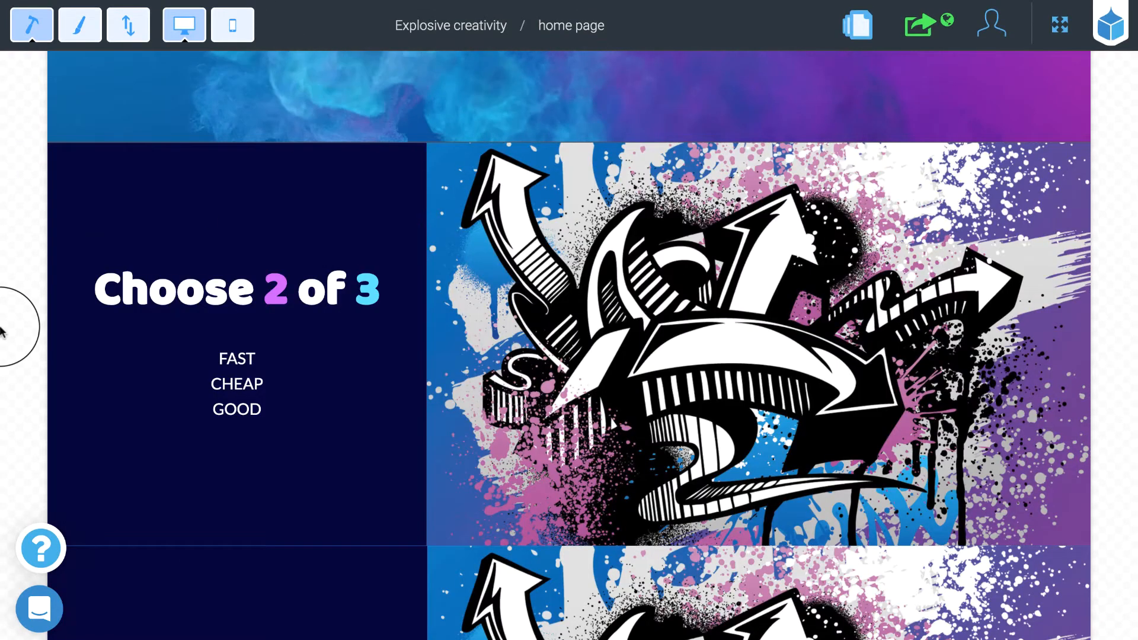
- Remove the lower of the two identical "Choose 2 of 3" sections from the home page and confirm the removal
scroll(27, 342, down, 5)
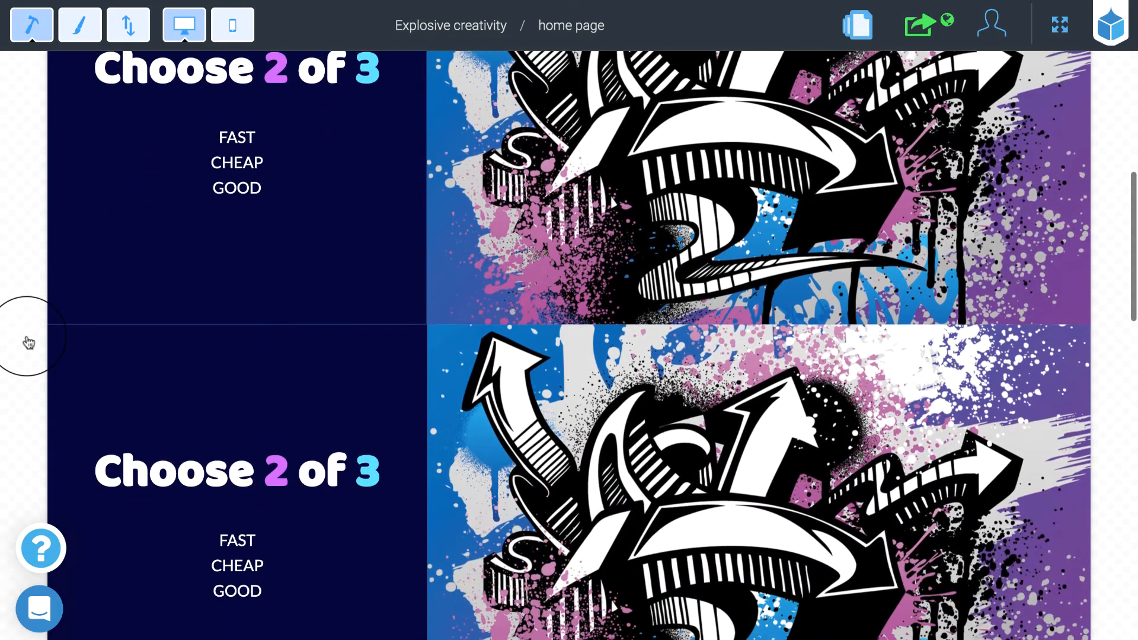
scroll(27, 342, down, 3)
scroll(27, 342, up, 8)
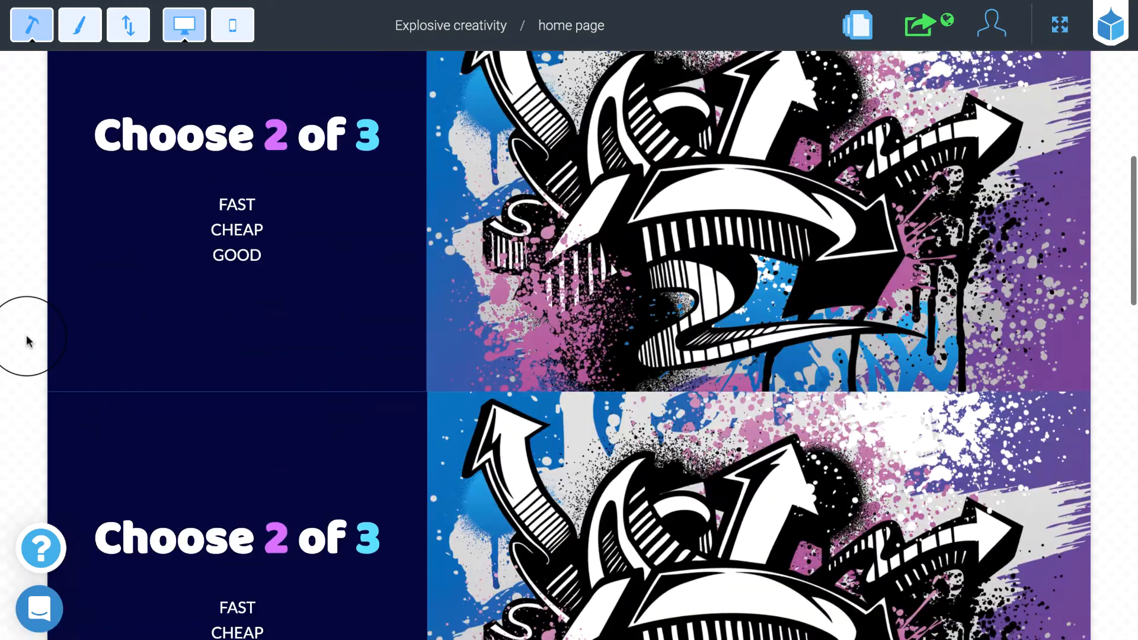
scroll(27, 342, down, 5)
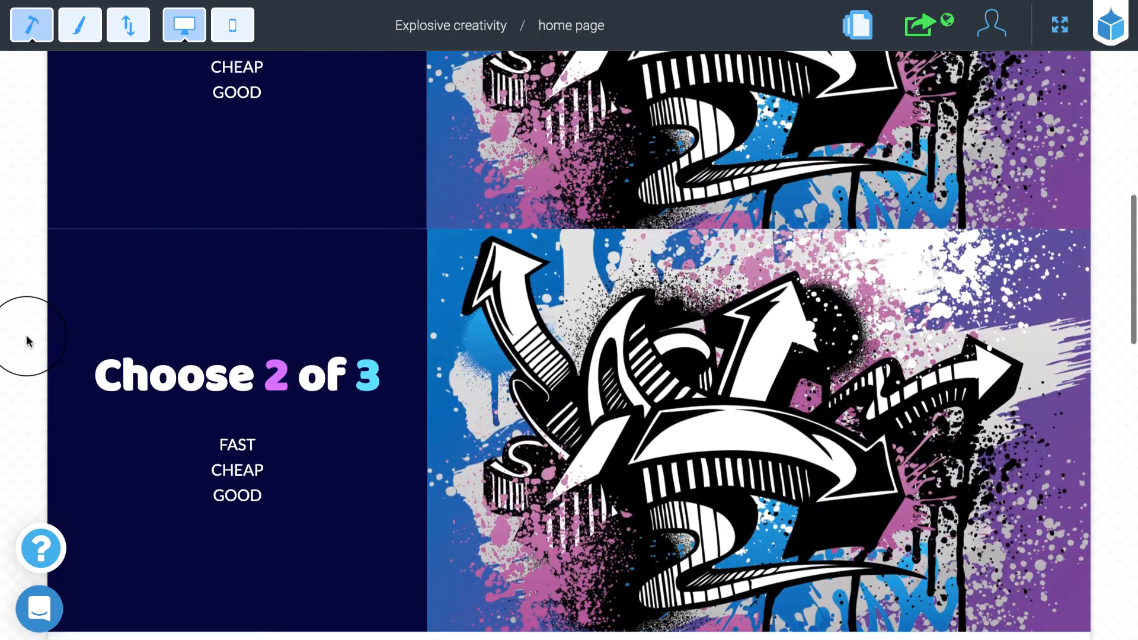
scroll(27, 342, down, 1)
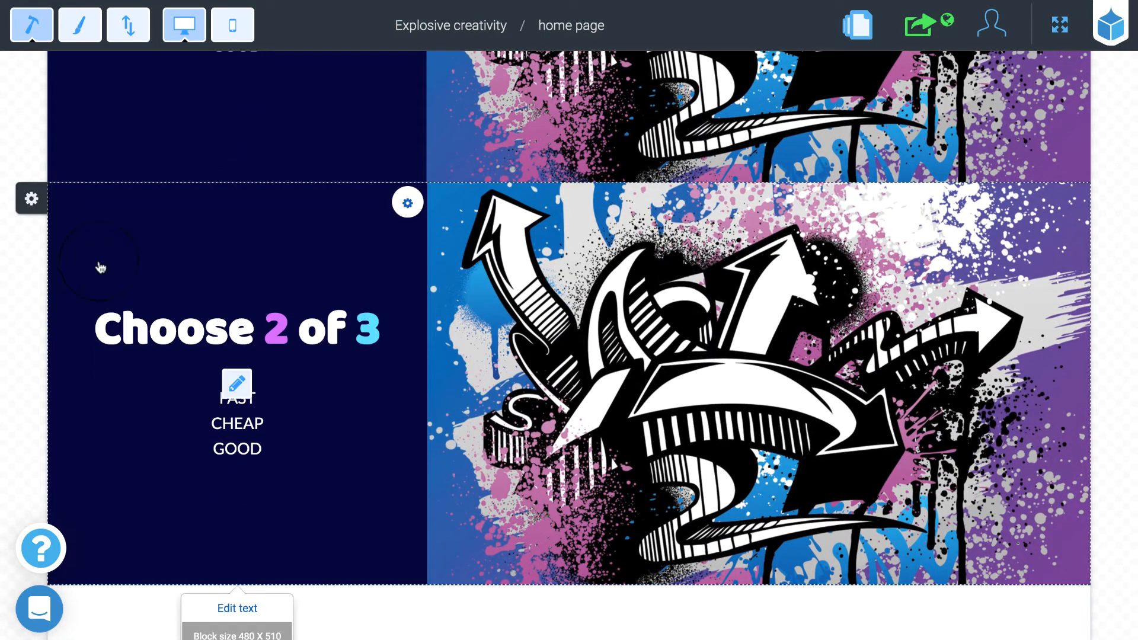
click(31, 199)
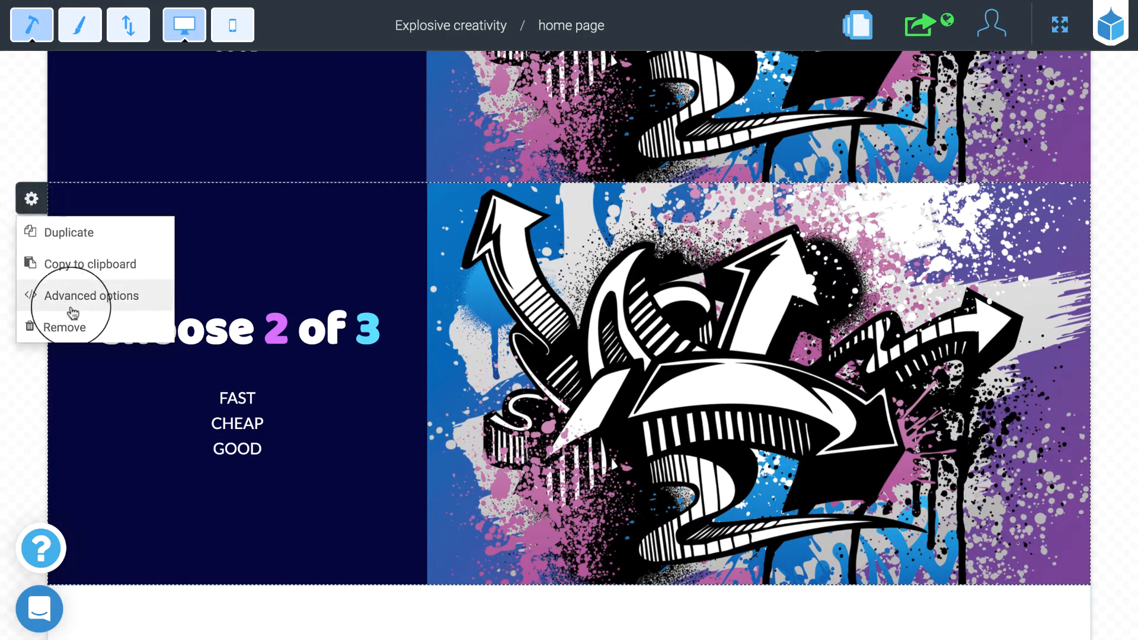
click(64, 327)
click(647, 248)
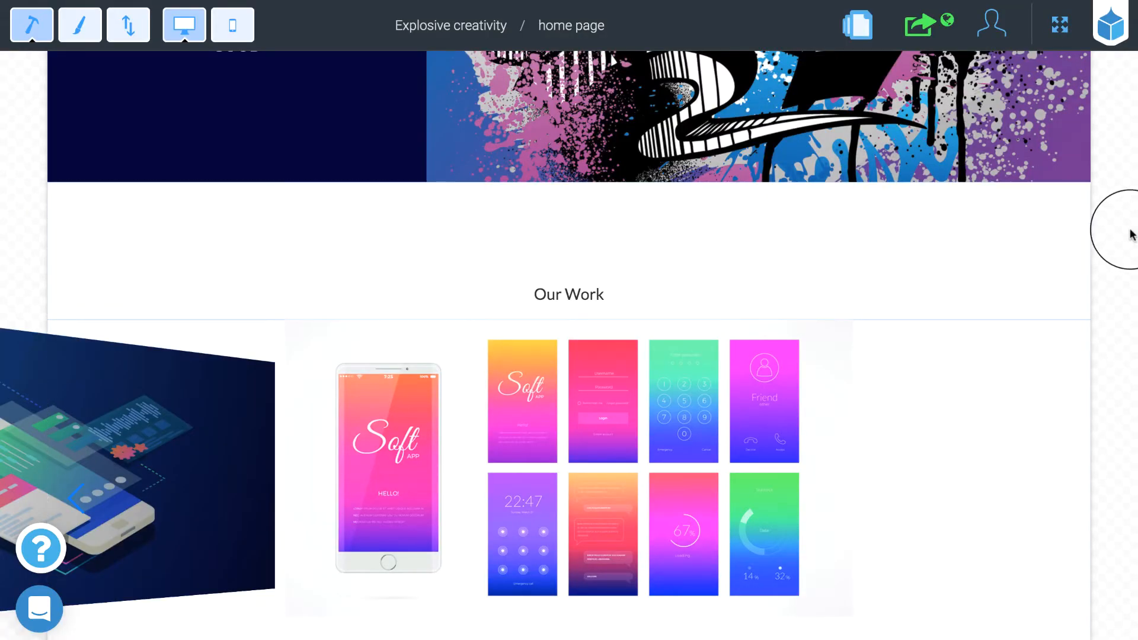
- Review the remaining "Choose 2 of 3" section and look through the three slides of the "Our Work" slide show
scroll(1128, 235, up, 5)
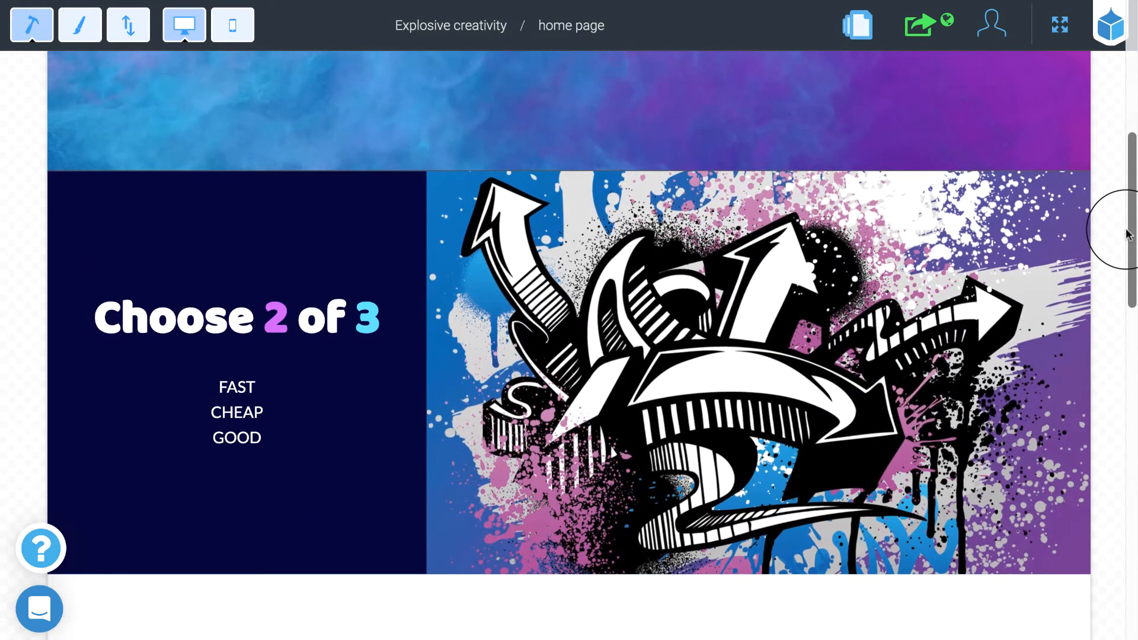
scroll(1128, 235, down, 5)
scroll(1127, 232, down, 4)
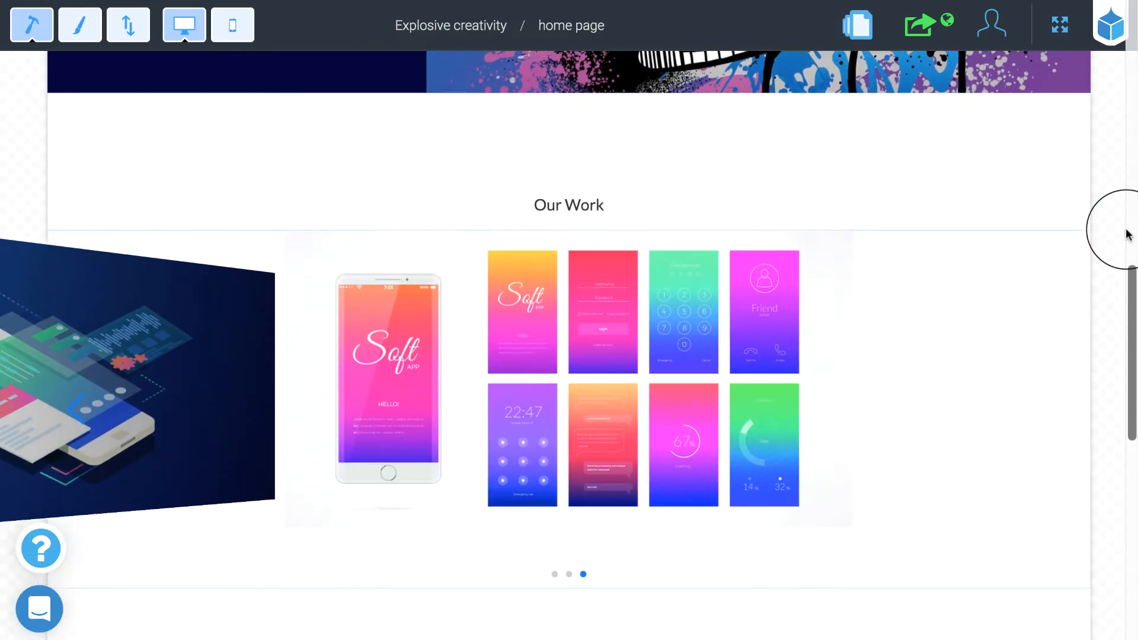
scroll(1118, 252, down, 2)
mouse_move(702, 435)
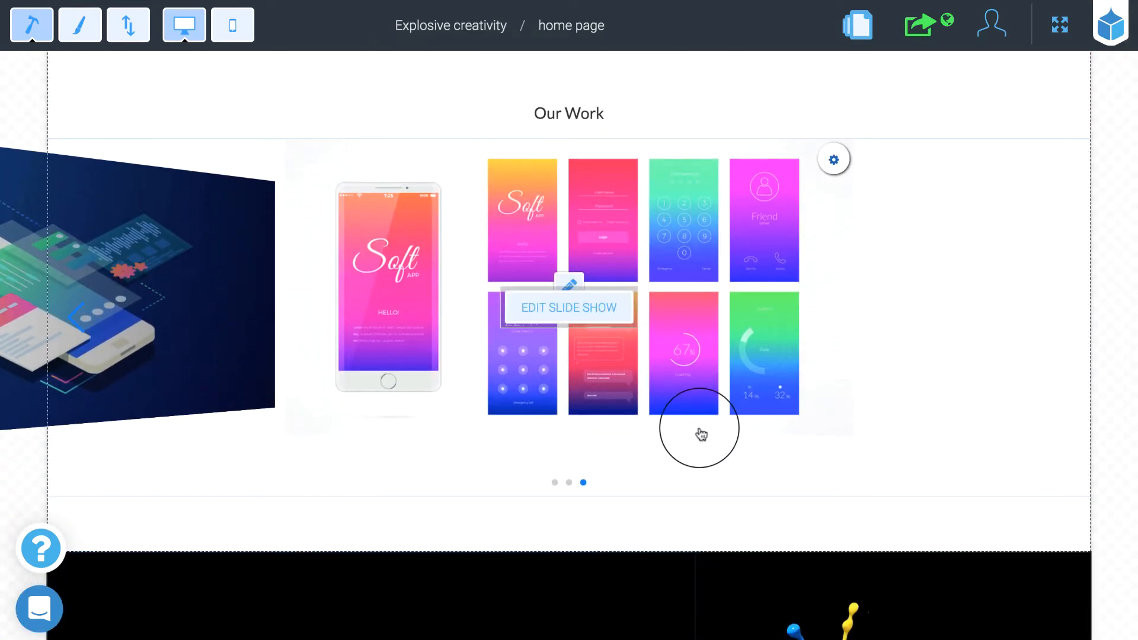
click(570, 483)
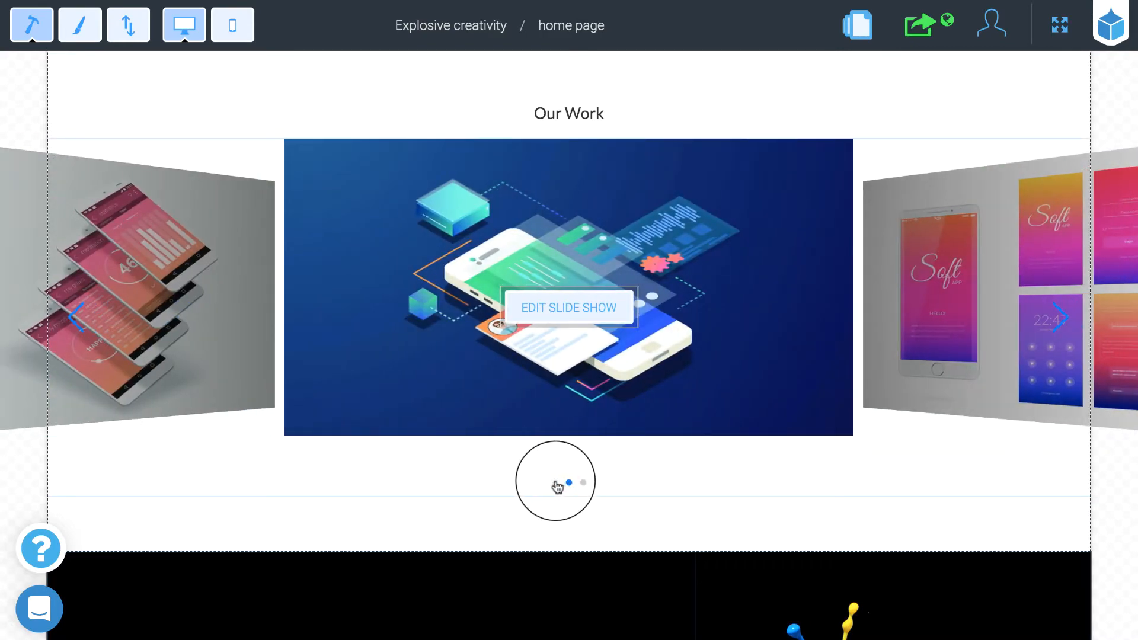
click(556, 483)
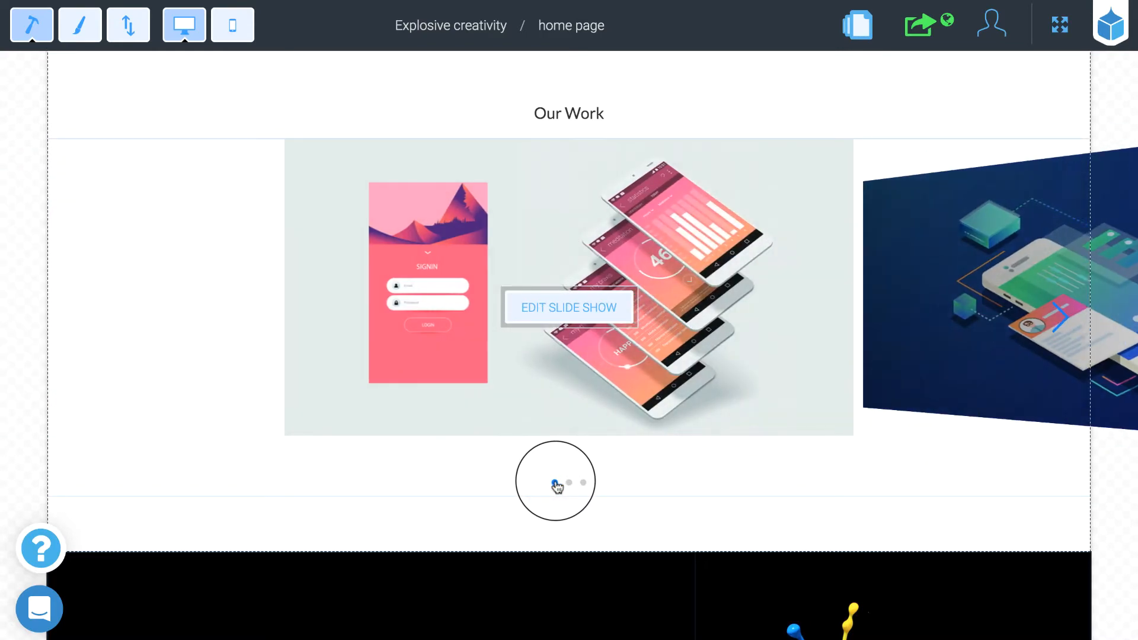
click(569, 483)
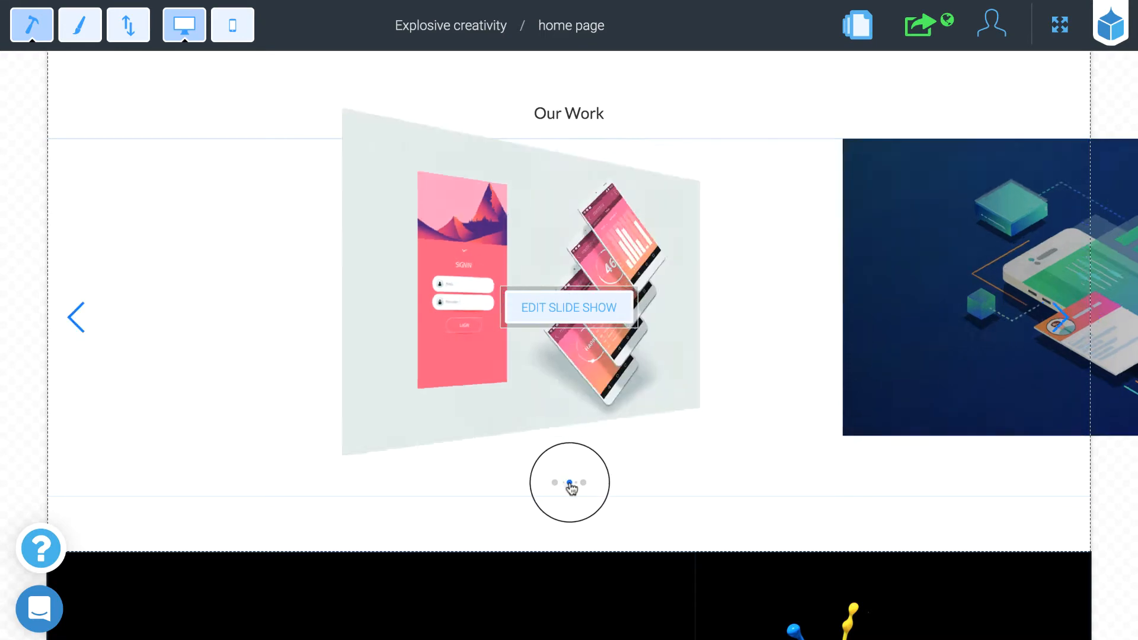
click(583, 483)
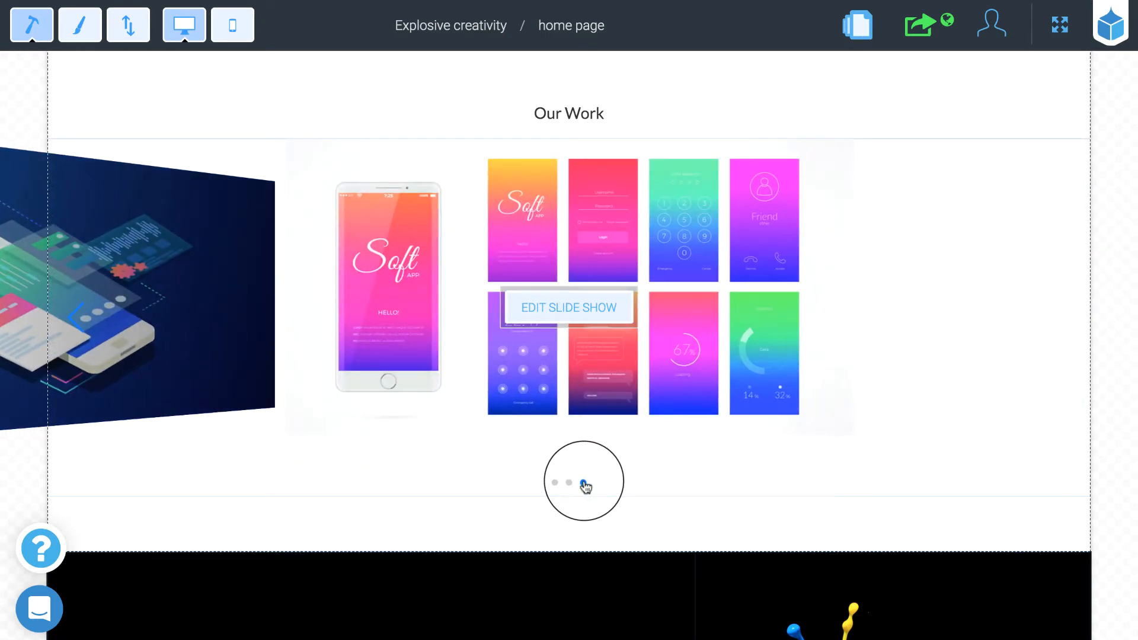
- Examine the black "DROP IT" contact form section at the page's end and its section options, including Make Footer
scroll(583, 483, down, 8)
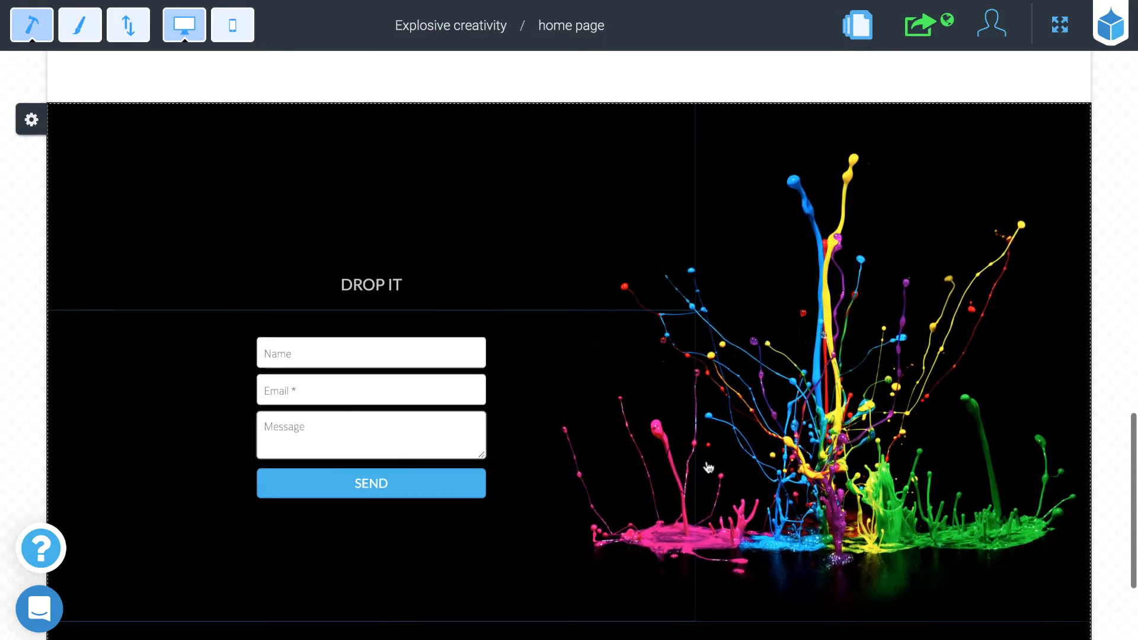
scroll(724, 468, down, 1)
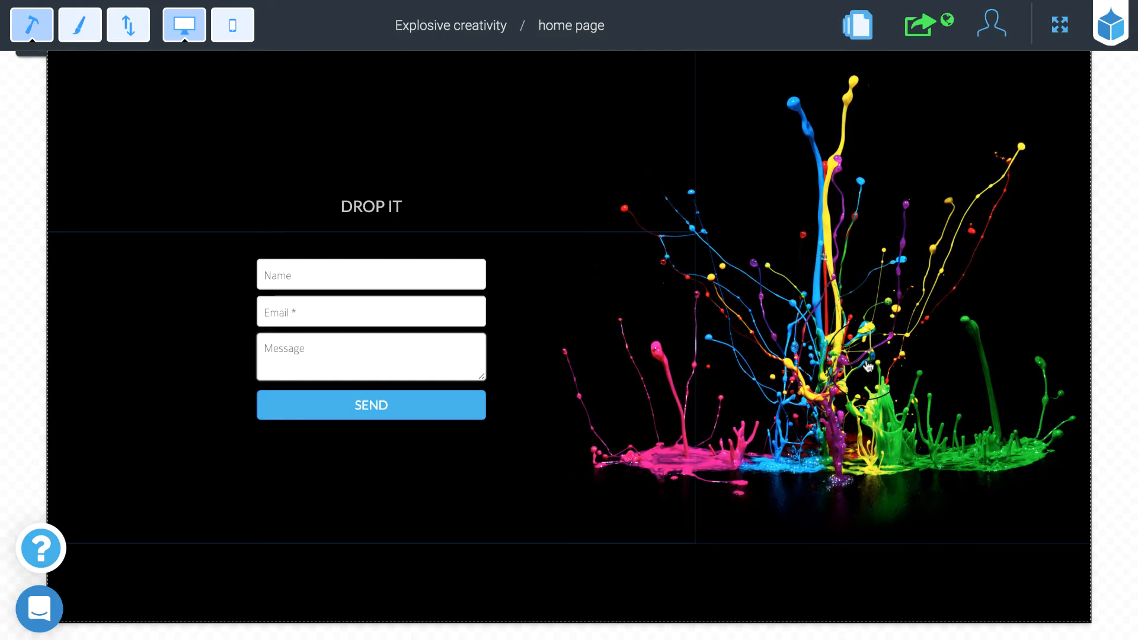
scroll(869, 366, down, 1)
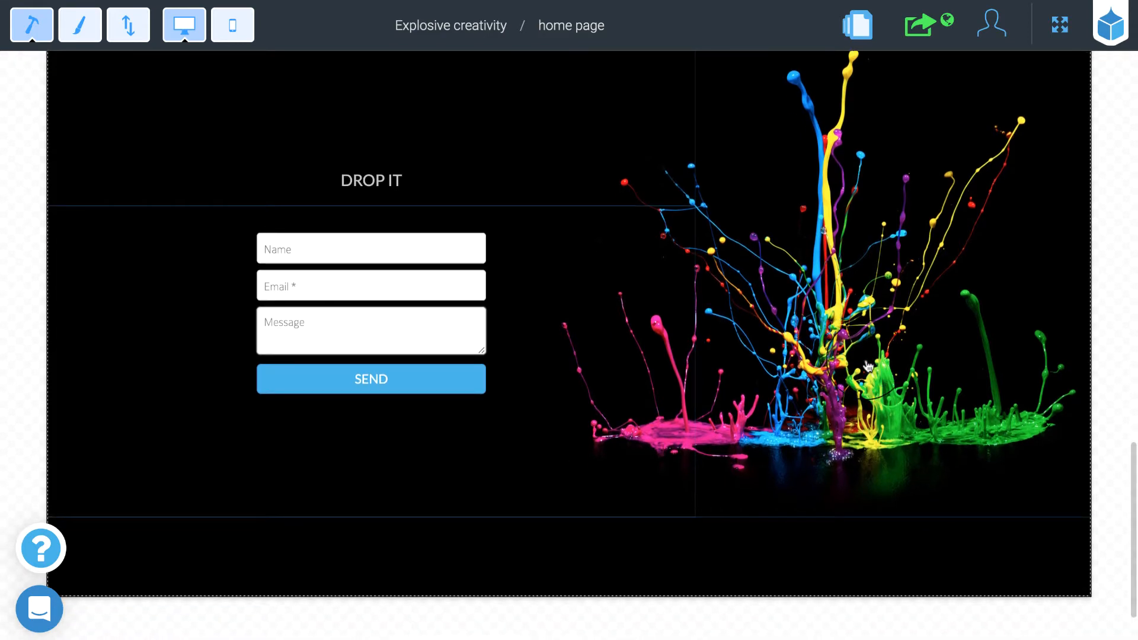
scroll(868, 366, up, 4)
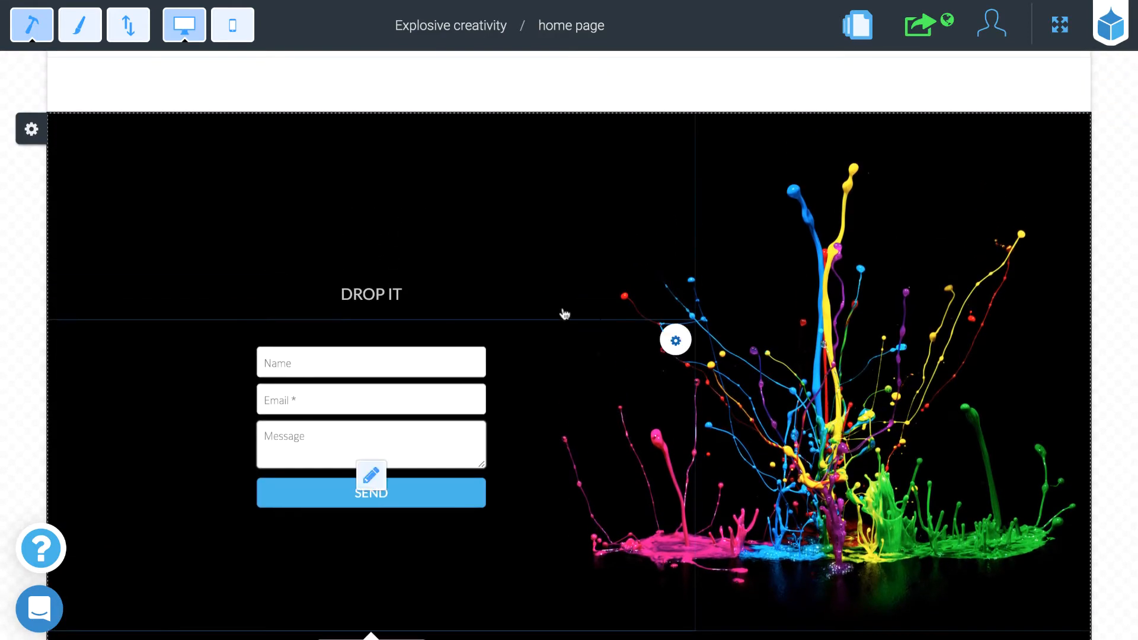
scroll(90, 225, down, 7)
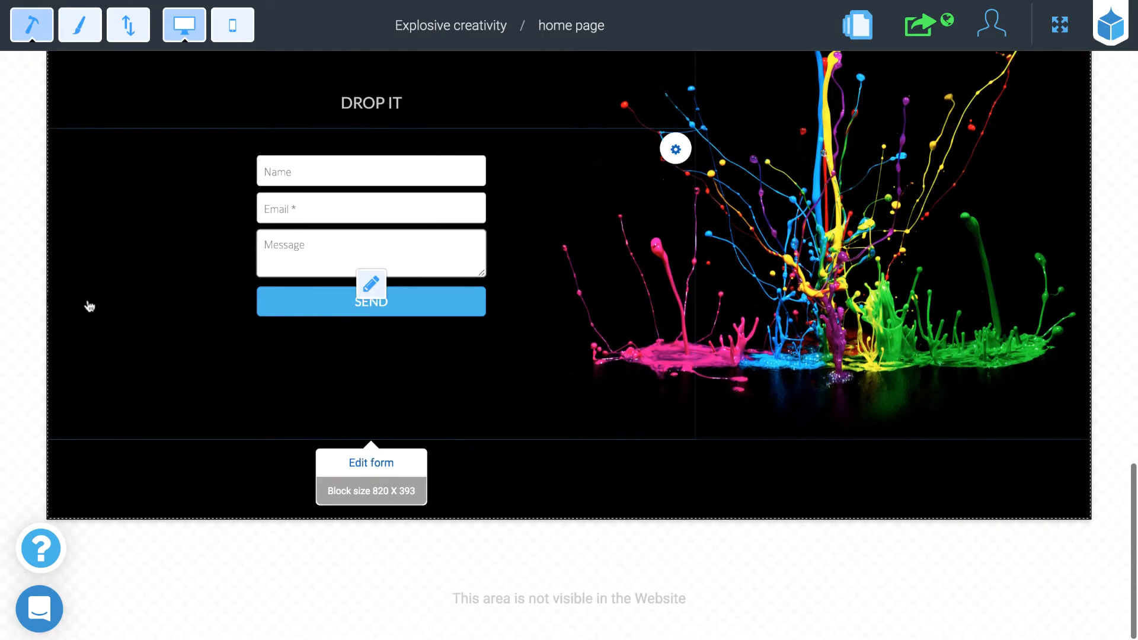
click(152, 564)
scroll(16, 388, up, 9)
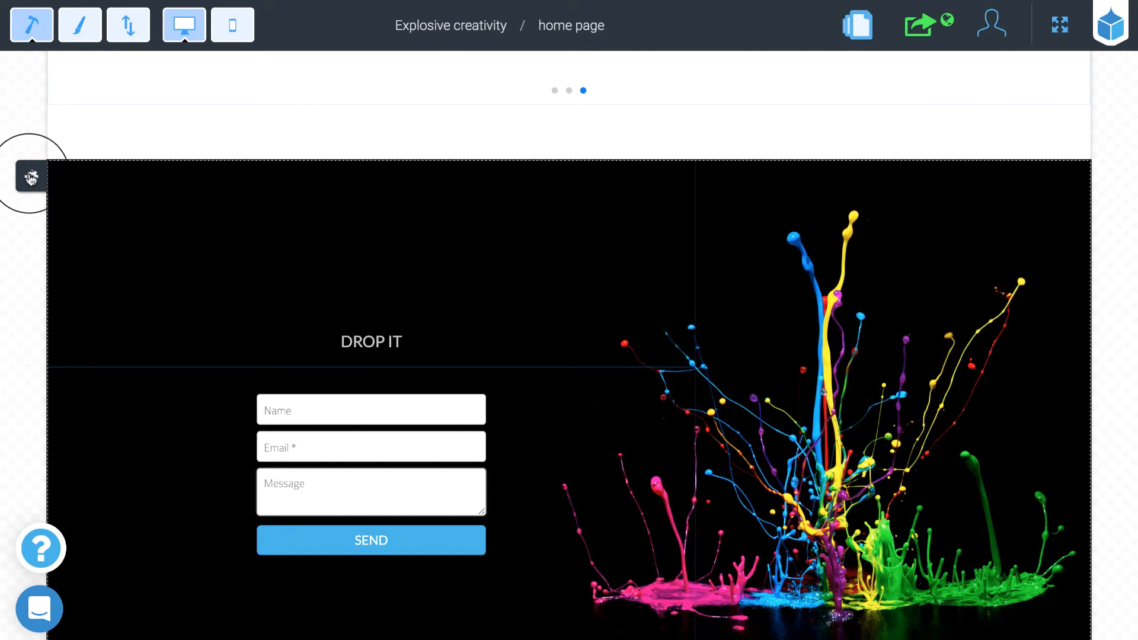
click(32, 177)
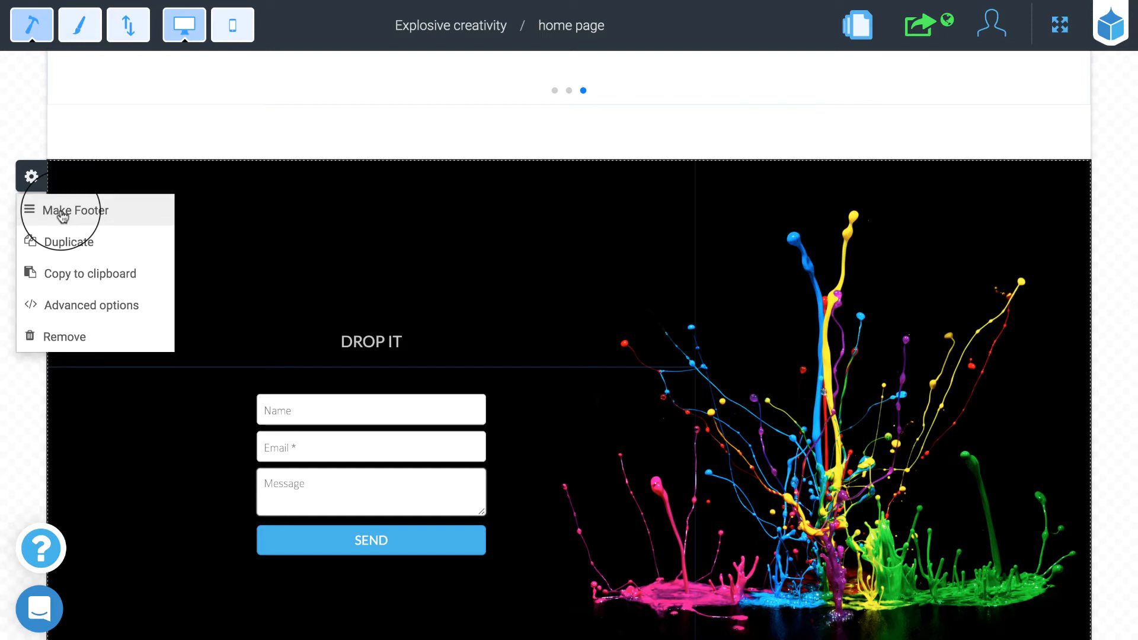
scroll(21, 121, up, 1)
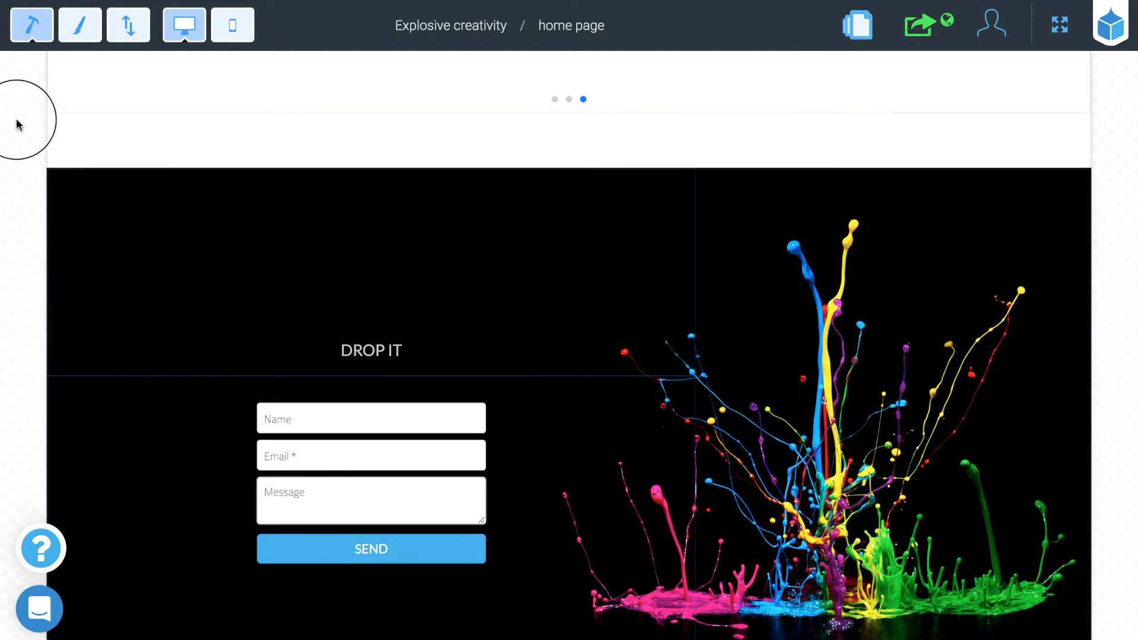
- Add a new 100% wide block between the "Super Explosive creativity" hero section and the "Choose 2 of 3" section
scroll(18, 124, up, 10)
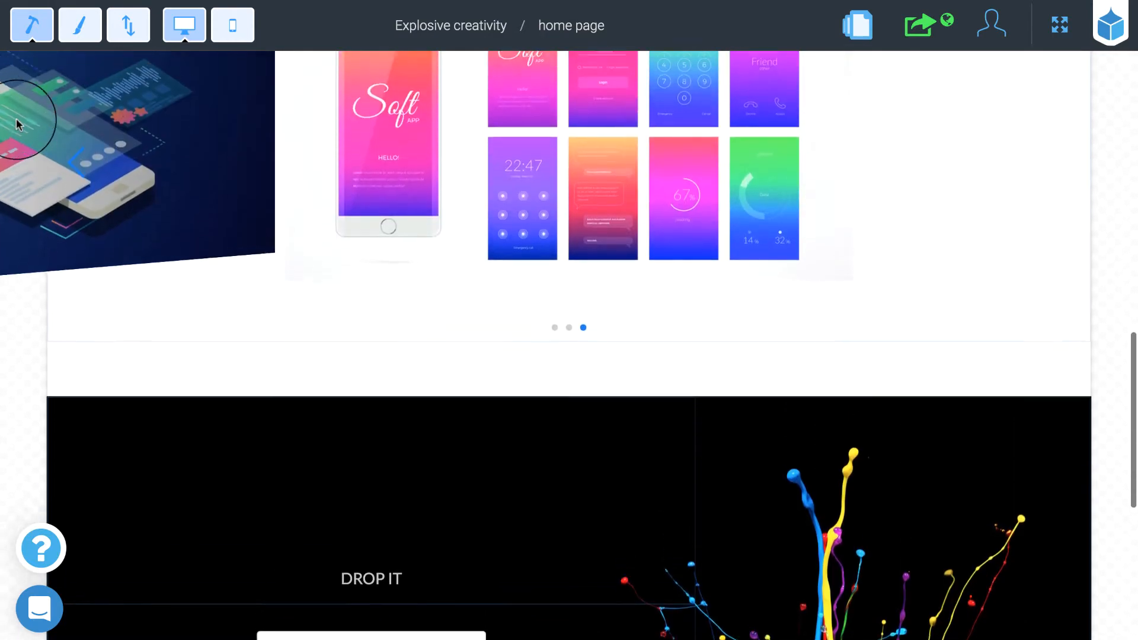
scroll(19, 124, up, 10)
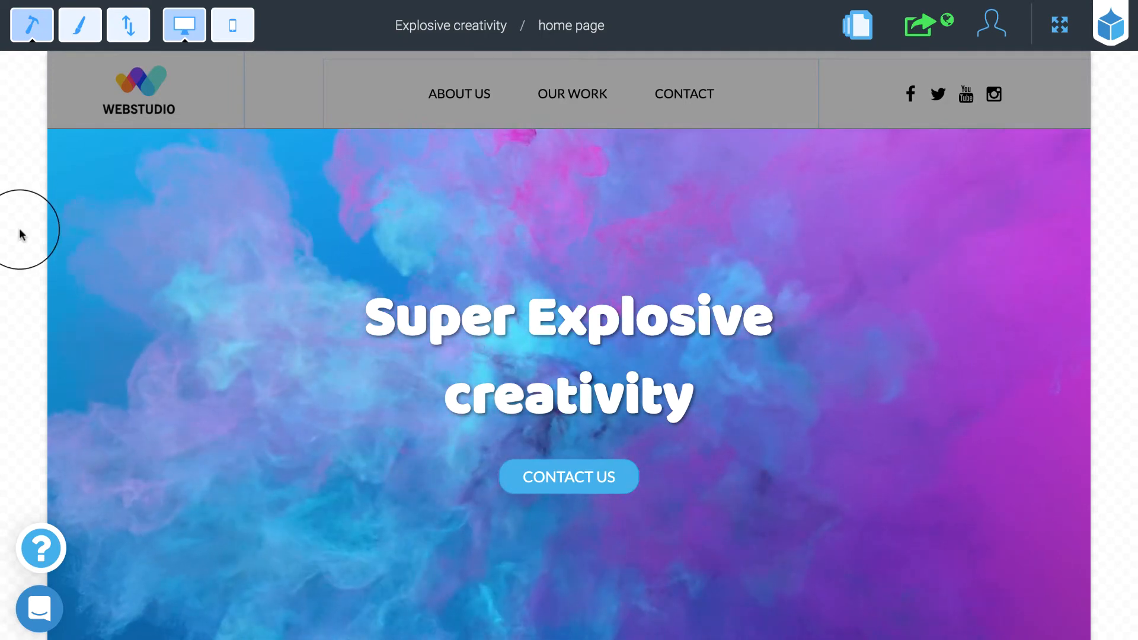
scroll(20, 234, down, 5)
scroll(21, 234, down, 2)
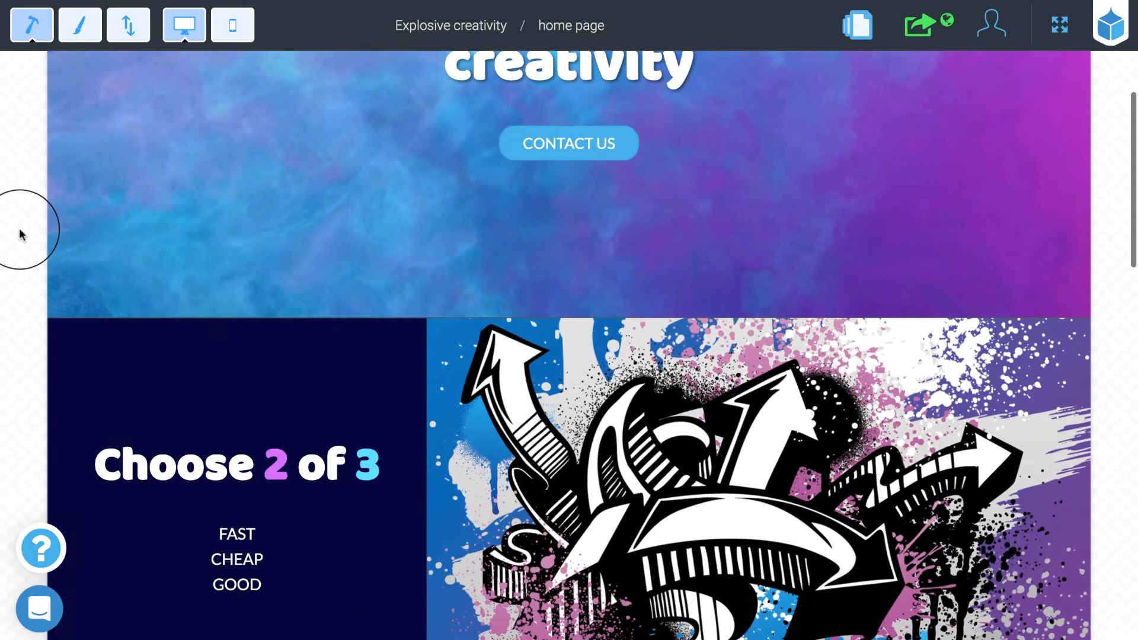
mouse_move(569, 320)
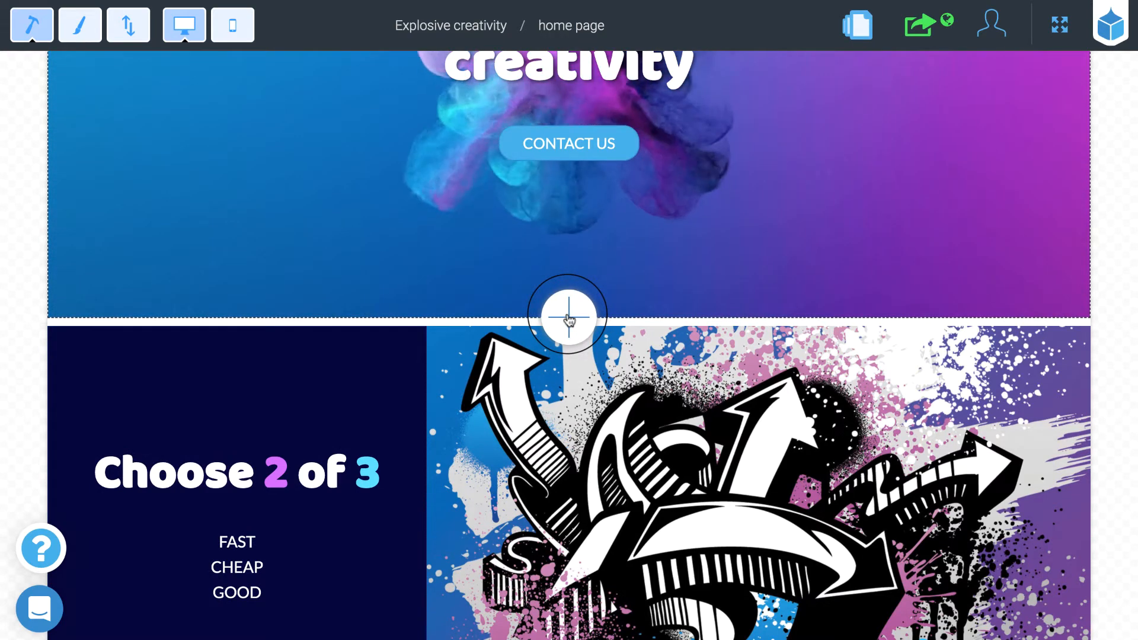
click(569, 319)
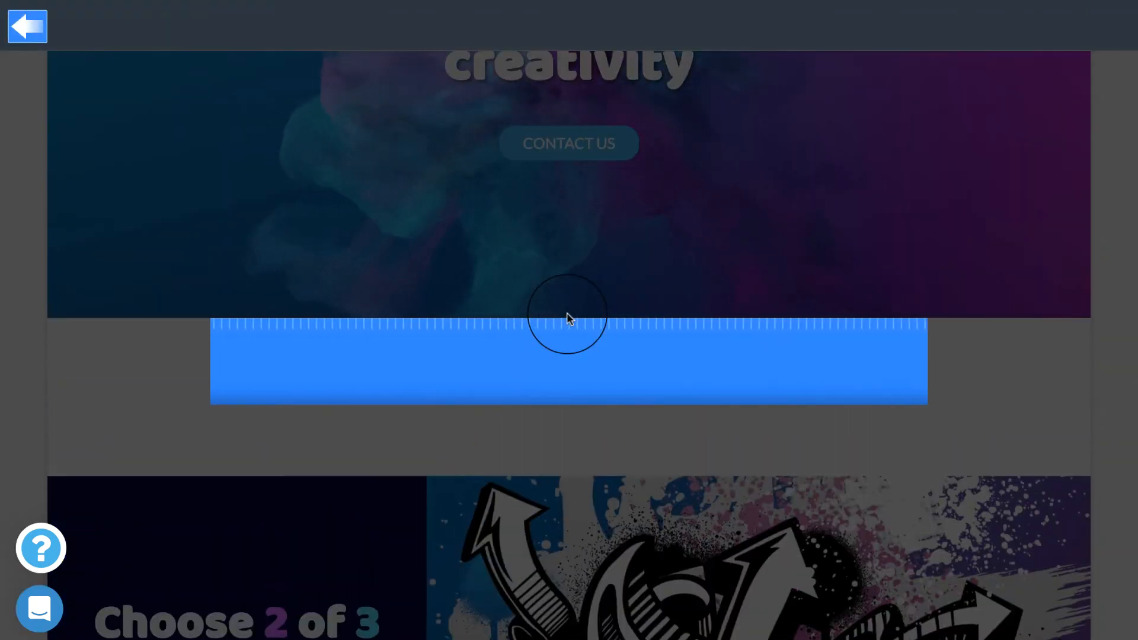
click(664, 383)
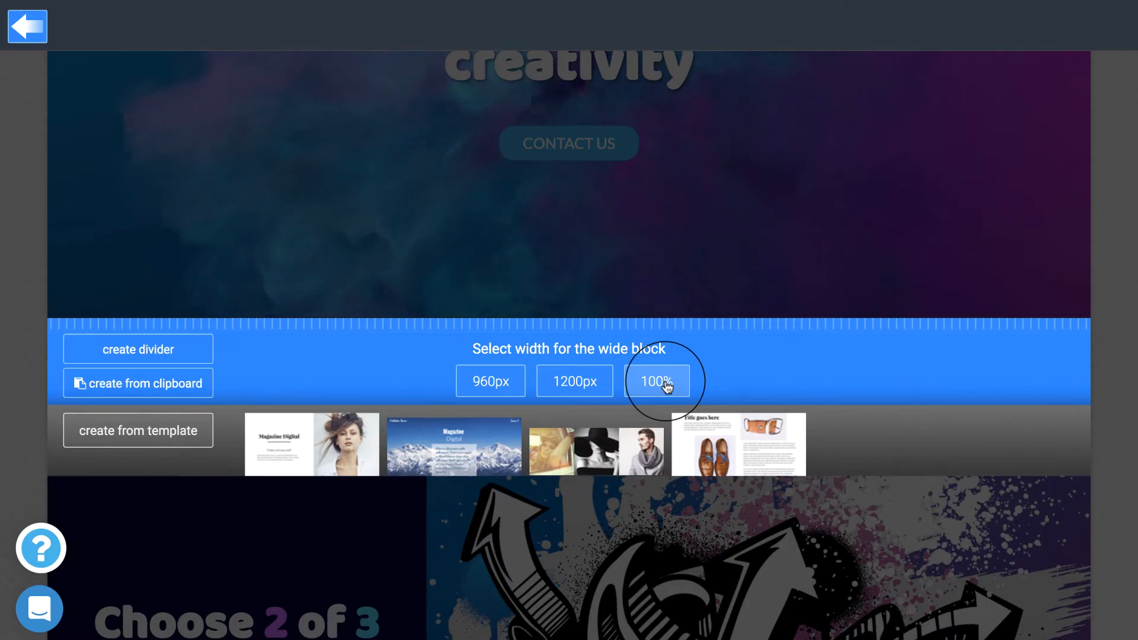
click(666, 384)
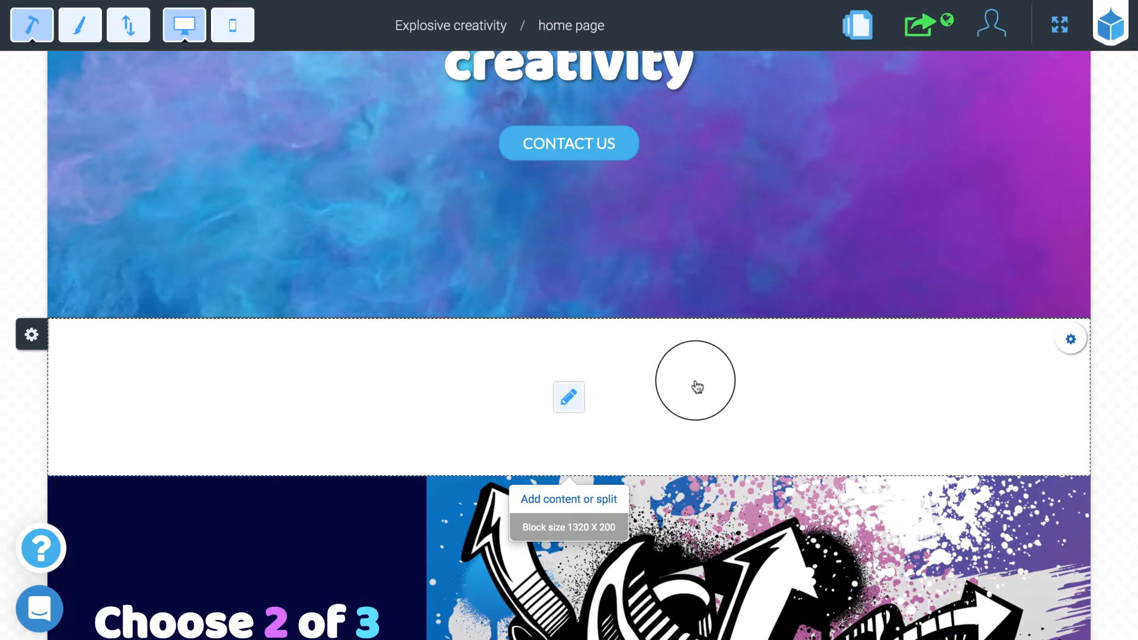
- Resize the new empty block to a height of 474 px and save it
click(697, 384)
drag(70, 275, 81, 472)
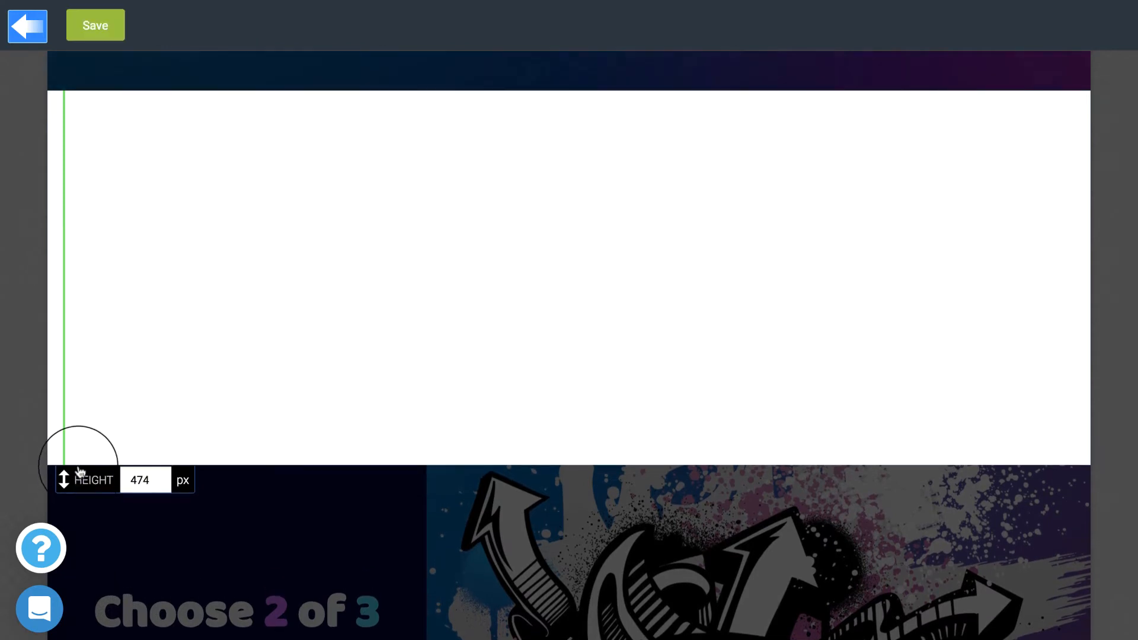
click(96, 26)
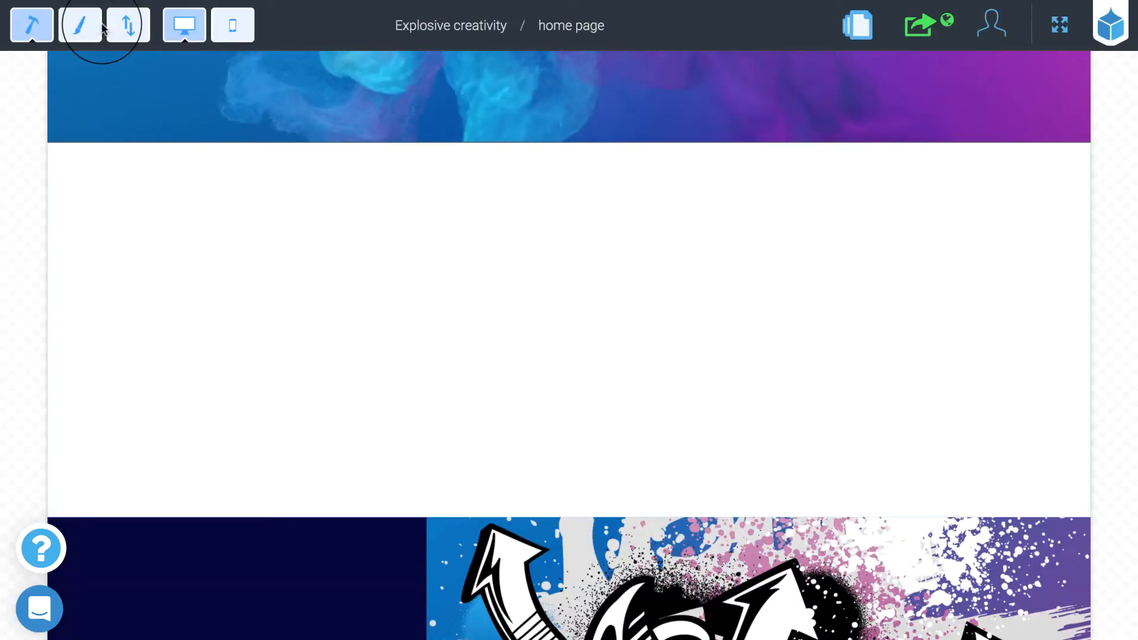
- Insert a product list with prices into the empty block below the hero section
scroll(390, 292, down, 1)
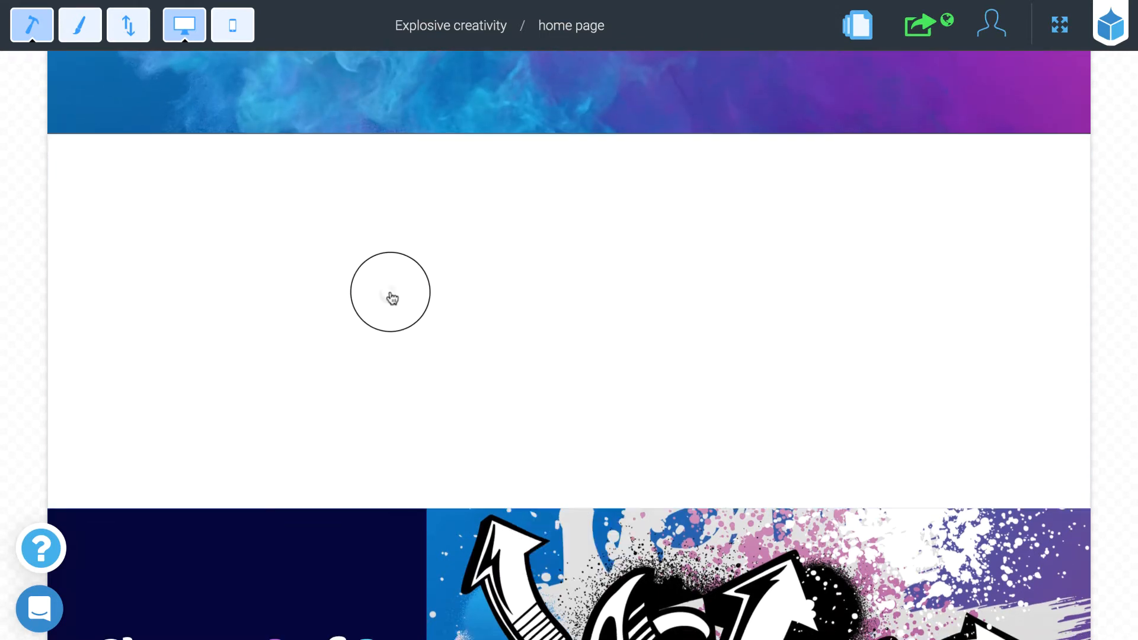
click(392, 298)
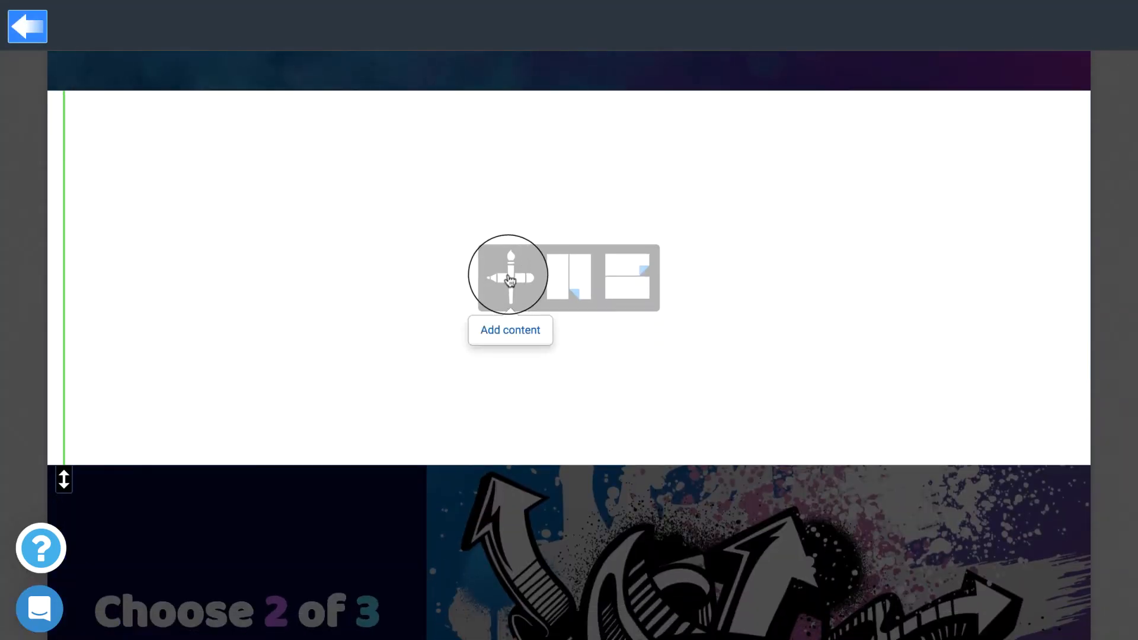
click(510, 278)
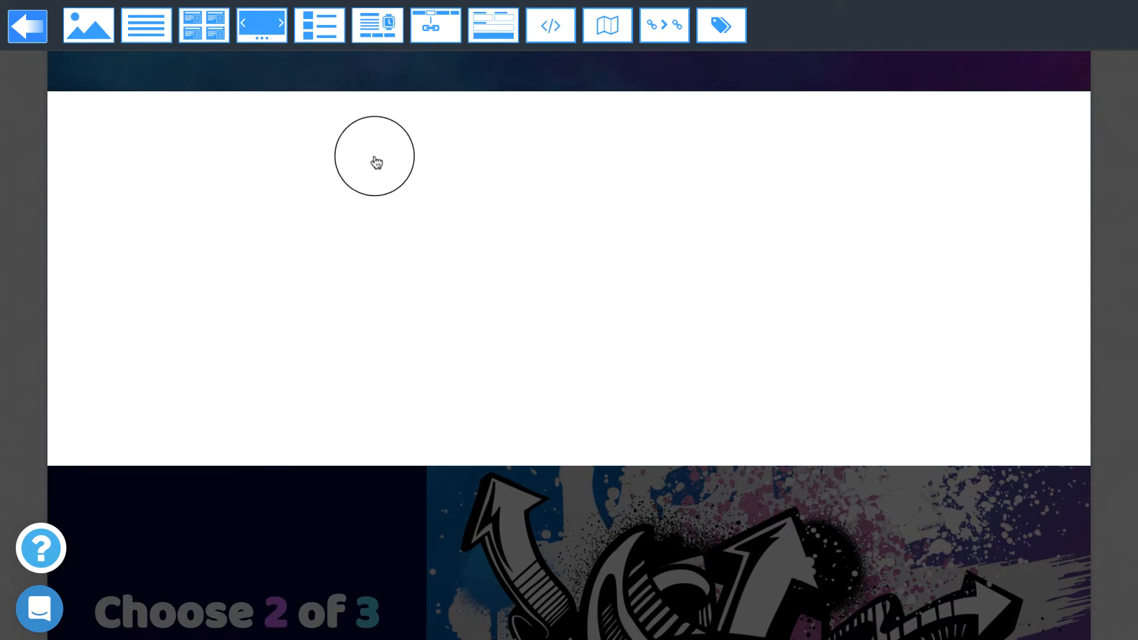
click(377, 28)
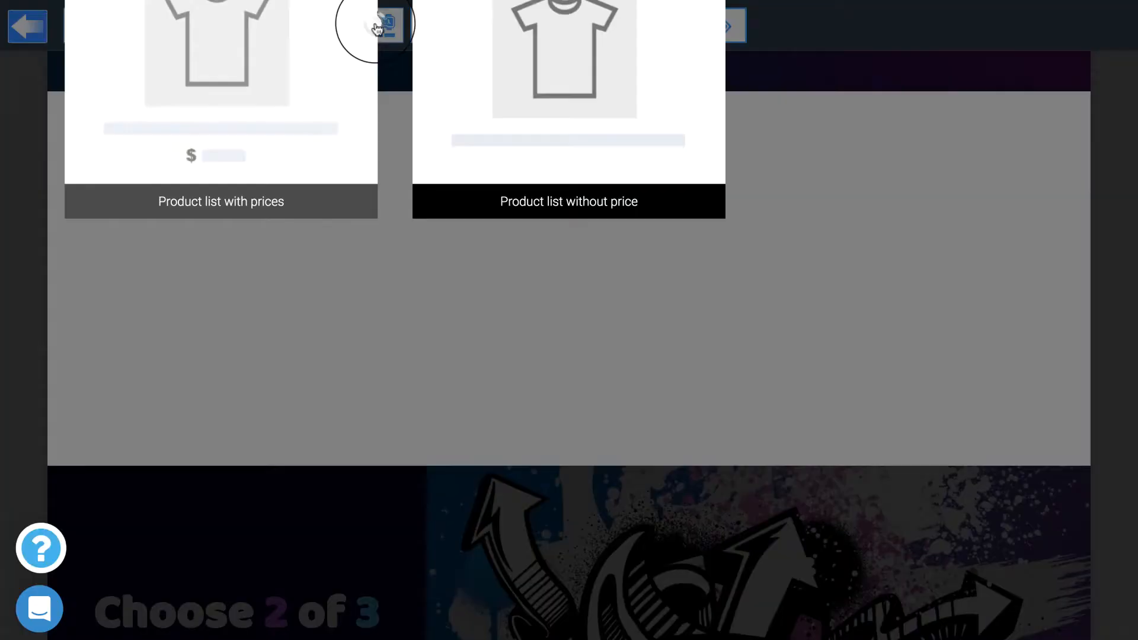
click(303, 139)
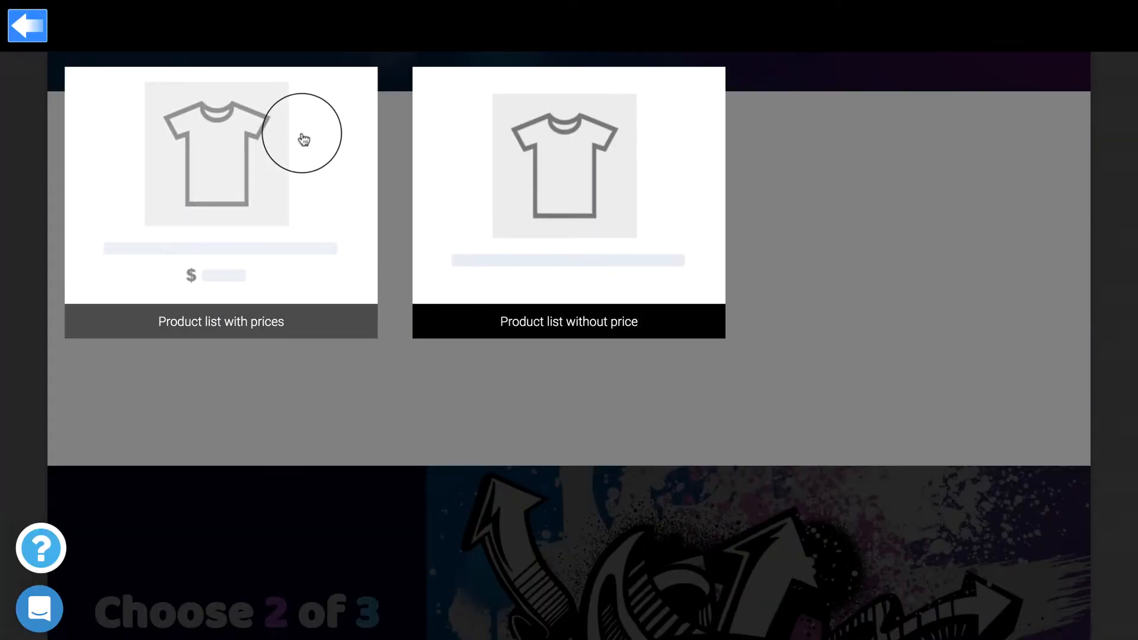
click(304, 139)
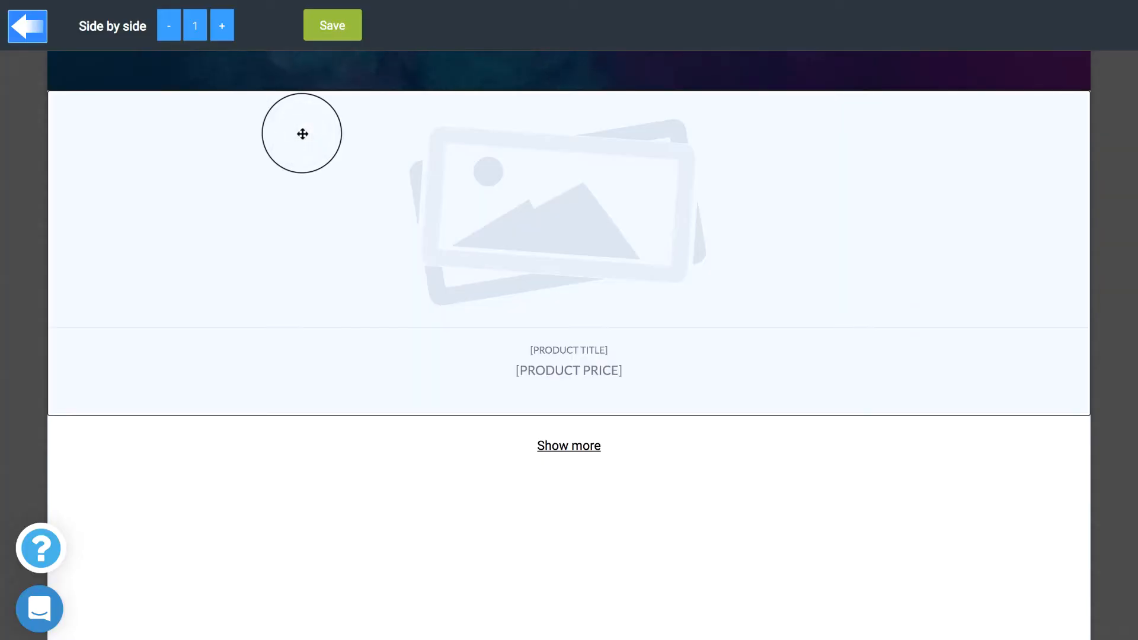
- Lay the product list out three side by side, save that layout, and set the number of items to 3
click(222, 34)
click(223, 34)
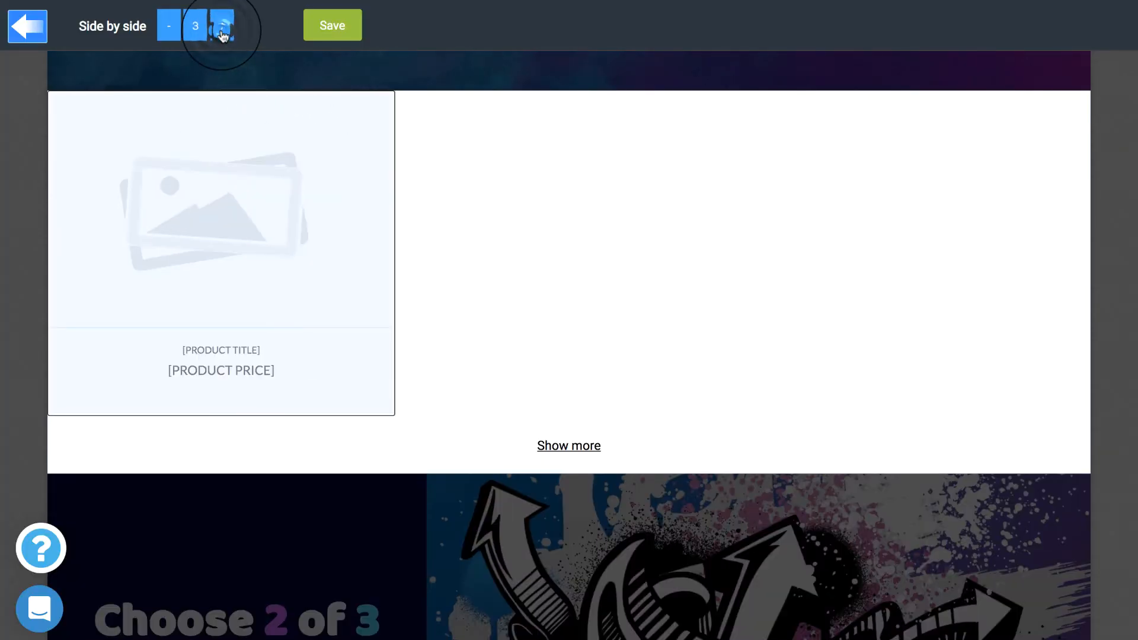
click(331, 26)
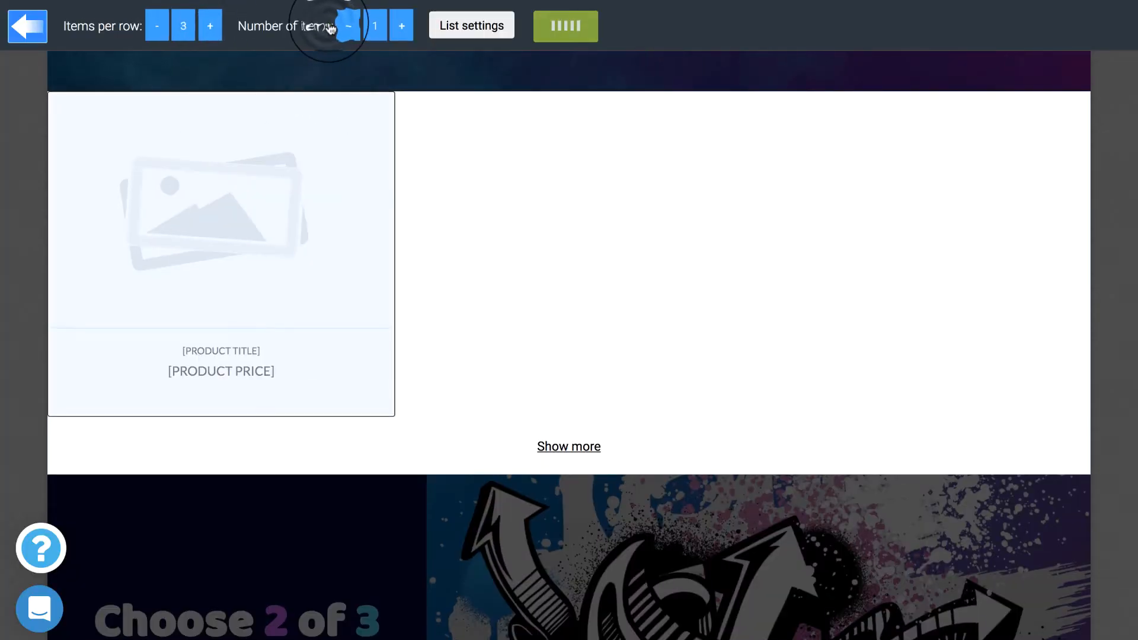
click(403, 28)
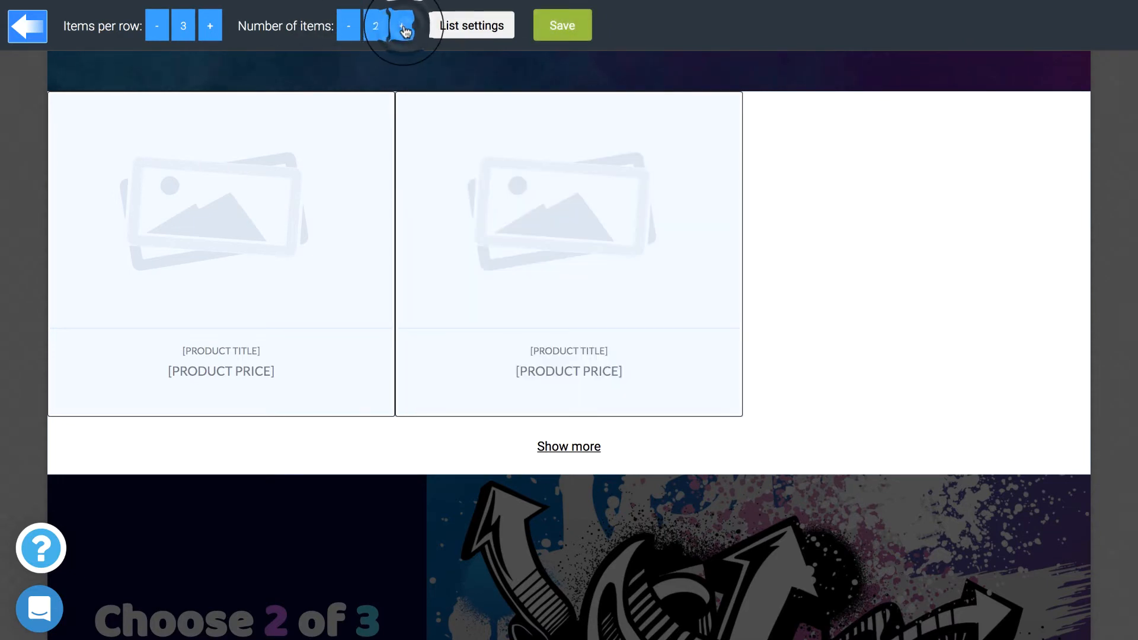
click(404, 27)
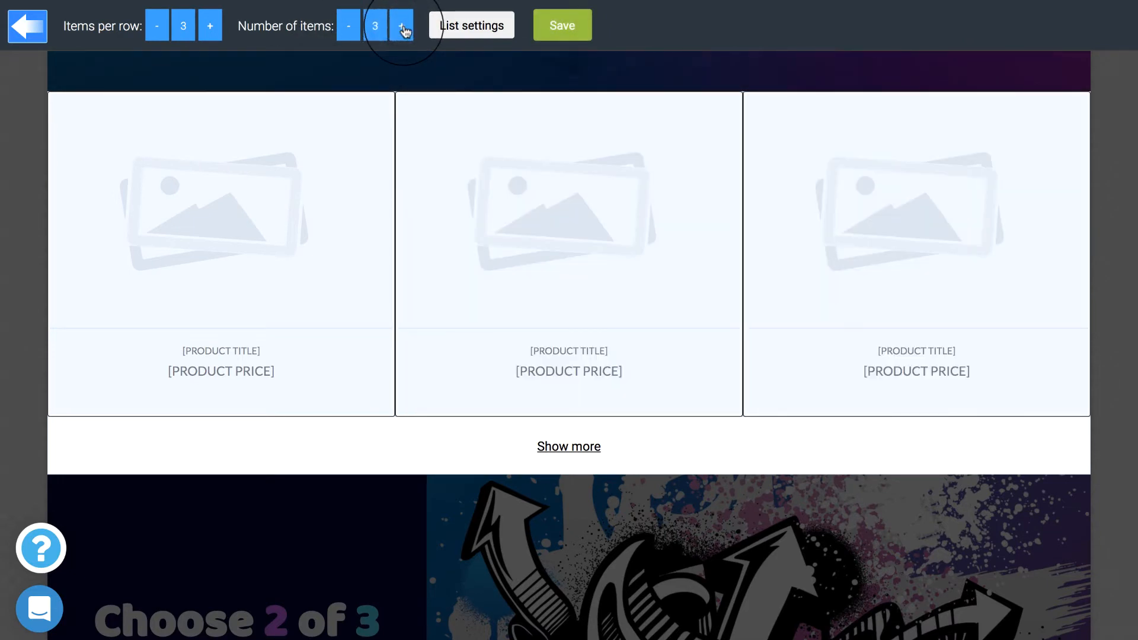
- Filter the product list to the Shirts collection in its list settings
click(467, 27)
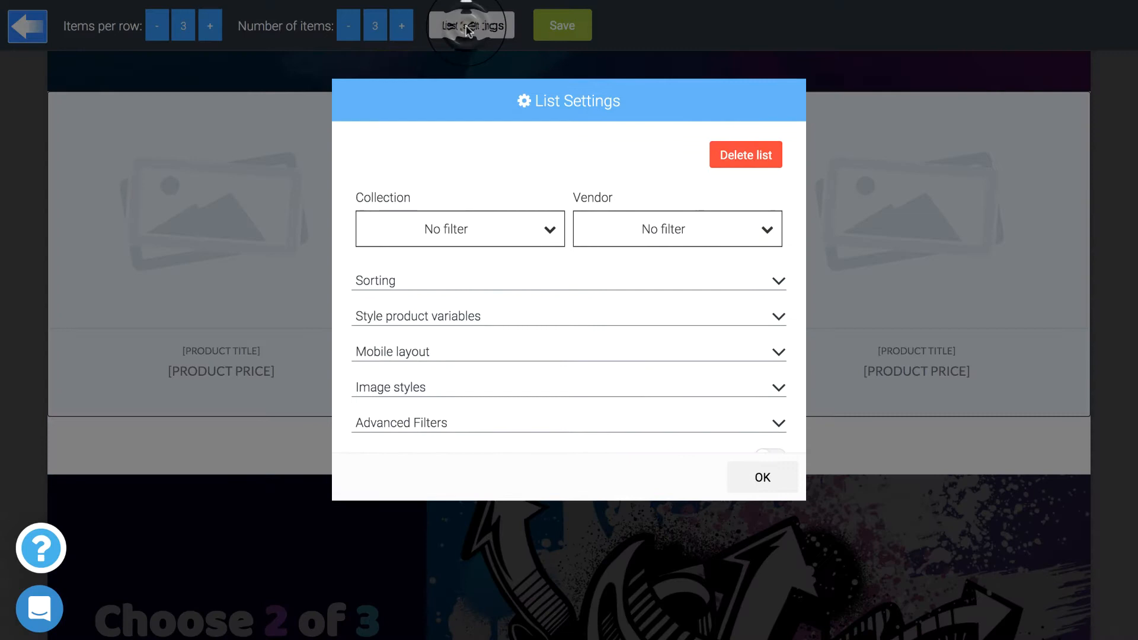
click(492, 233)
scroll(498, 296, down, 2)
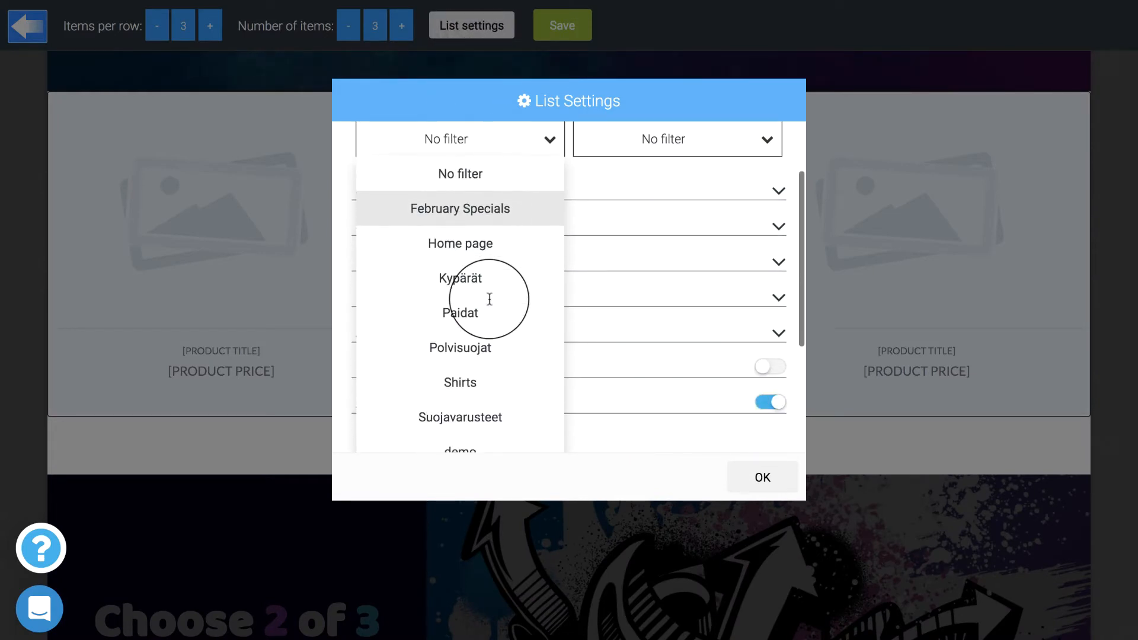
click(478, 380)
click(765, 479)
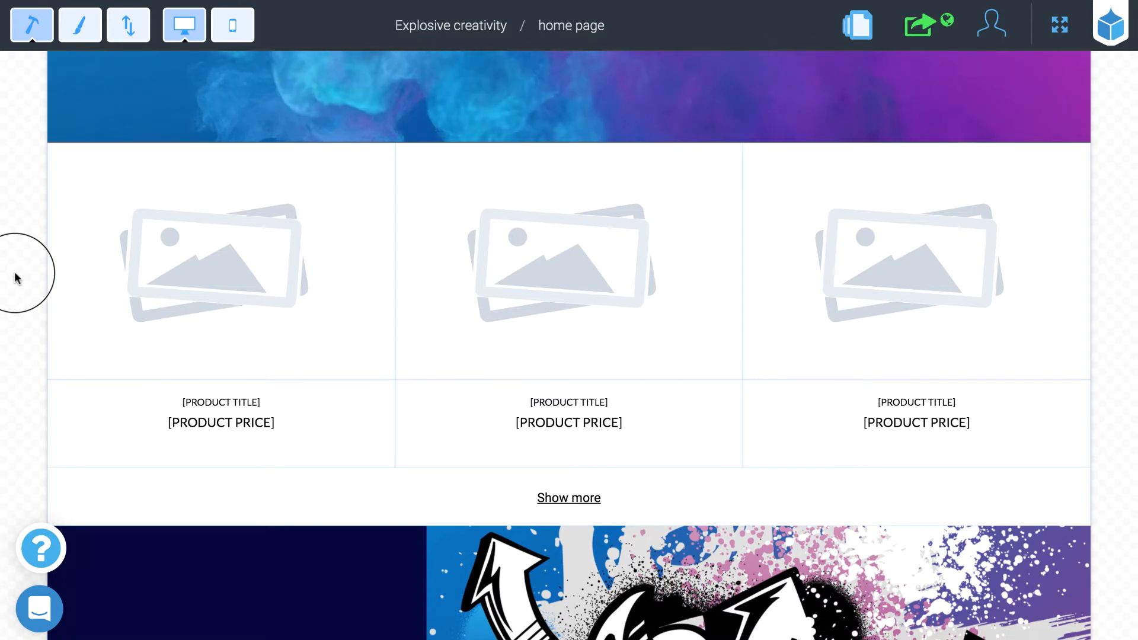
- Set the product list block's top, right and left padding to 50px and save the styling
mouse_move(198, 226)
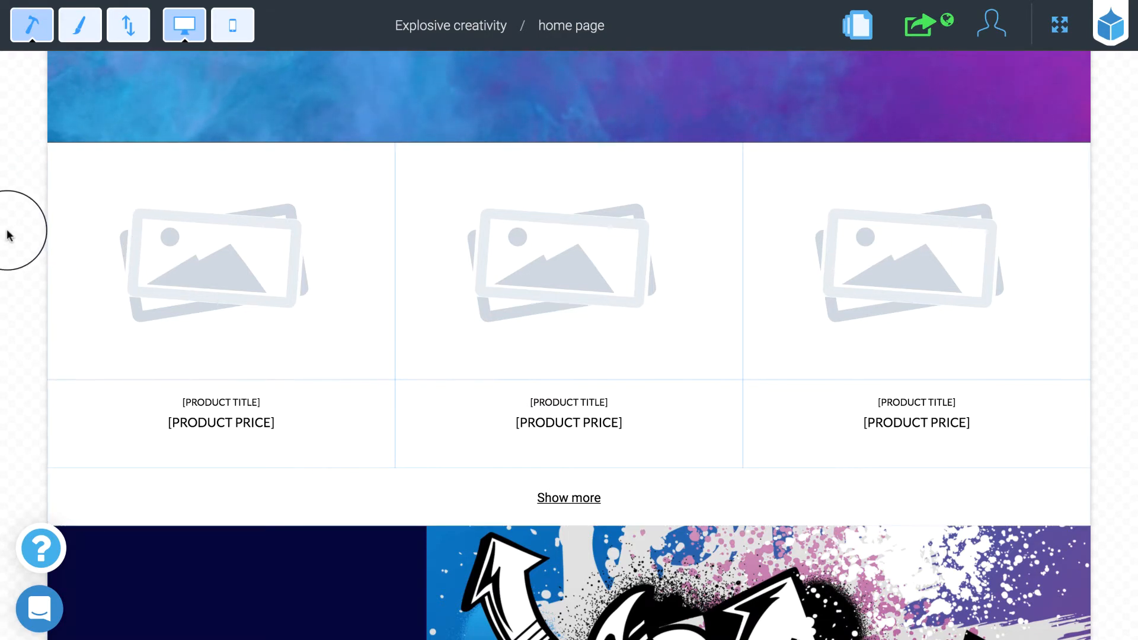
click(83, 24)
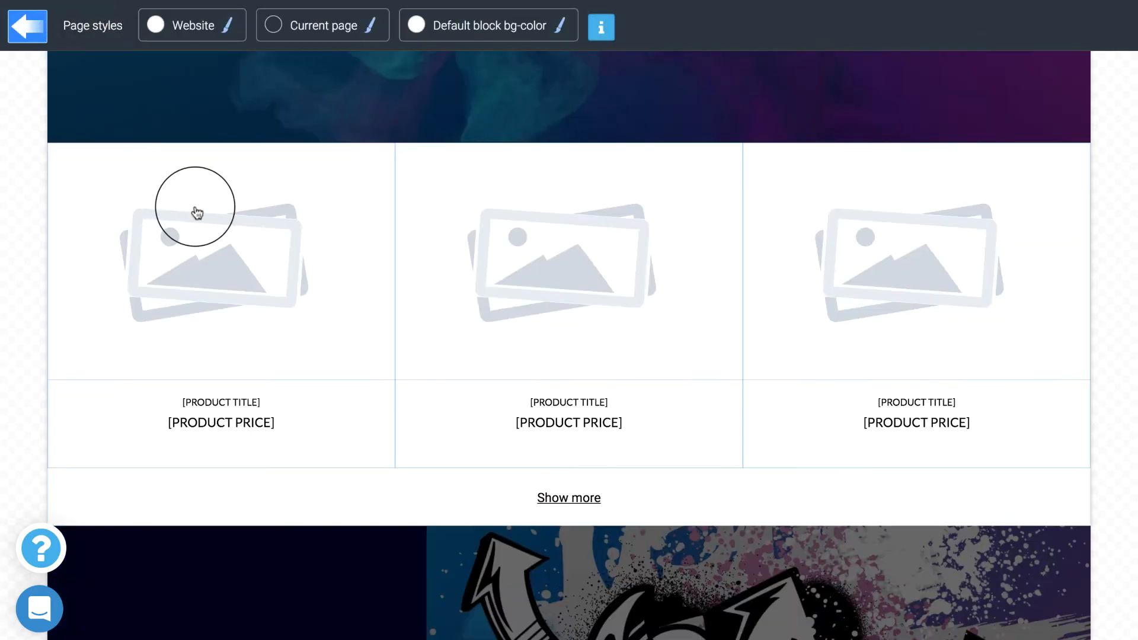
click(198, 213)
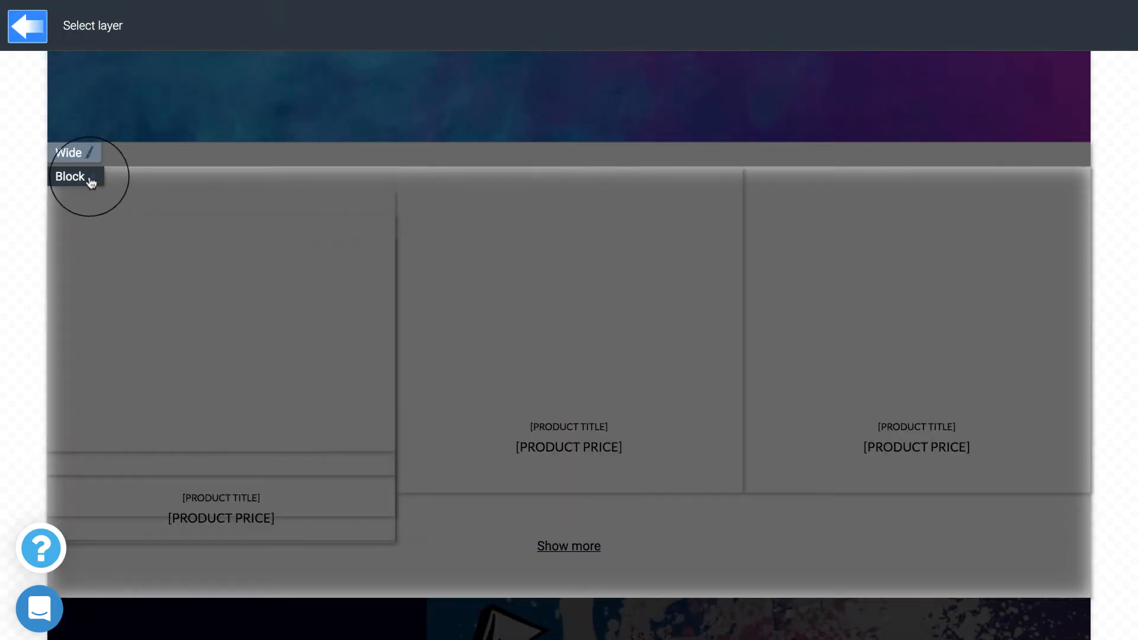
click(90, 181)
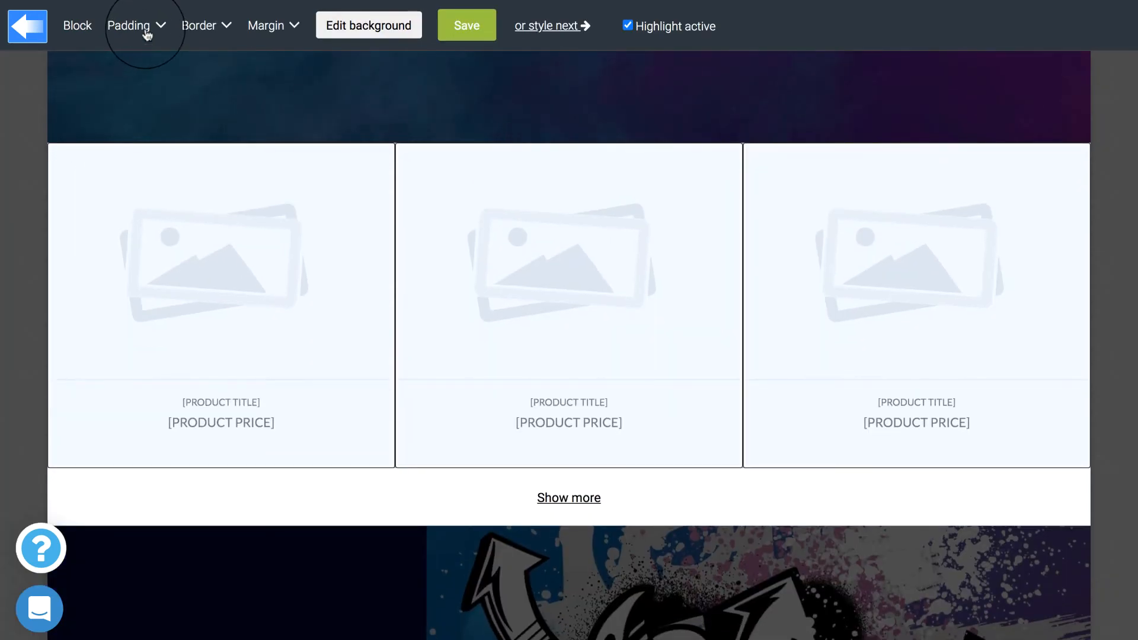
click(146, 34)
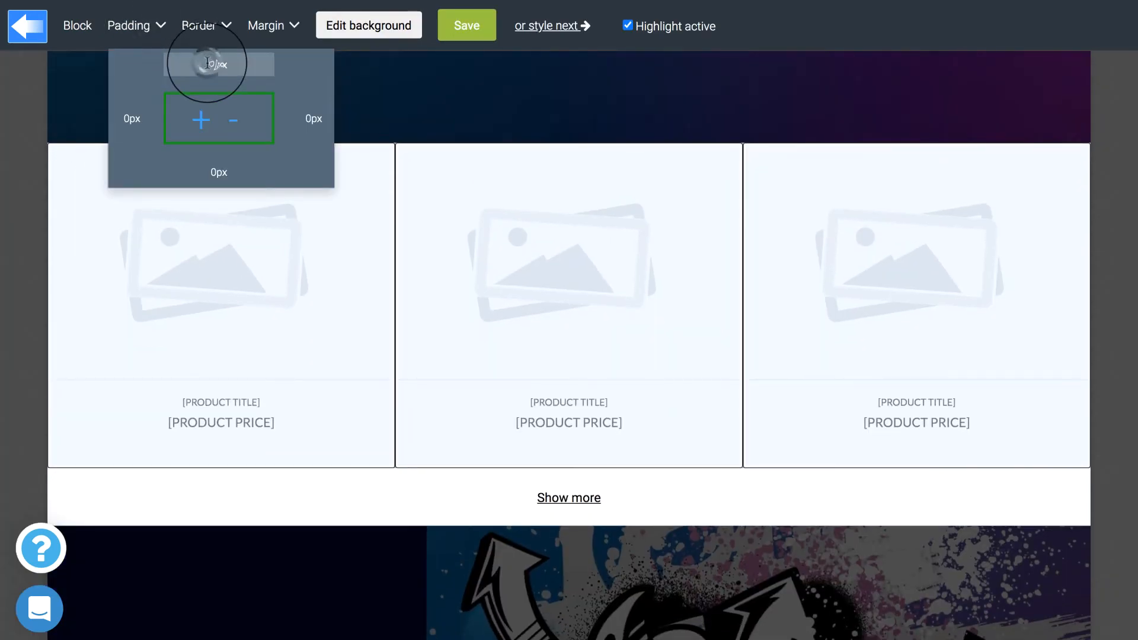
text(5)
text(5)
click(161, 116)
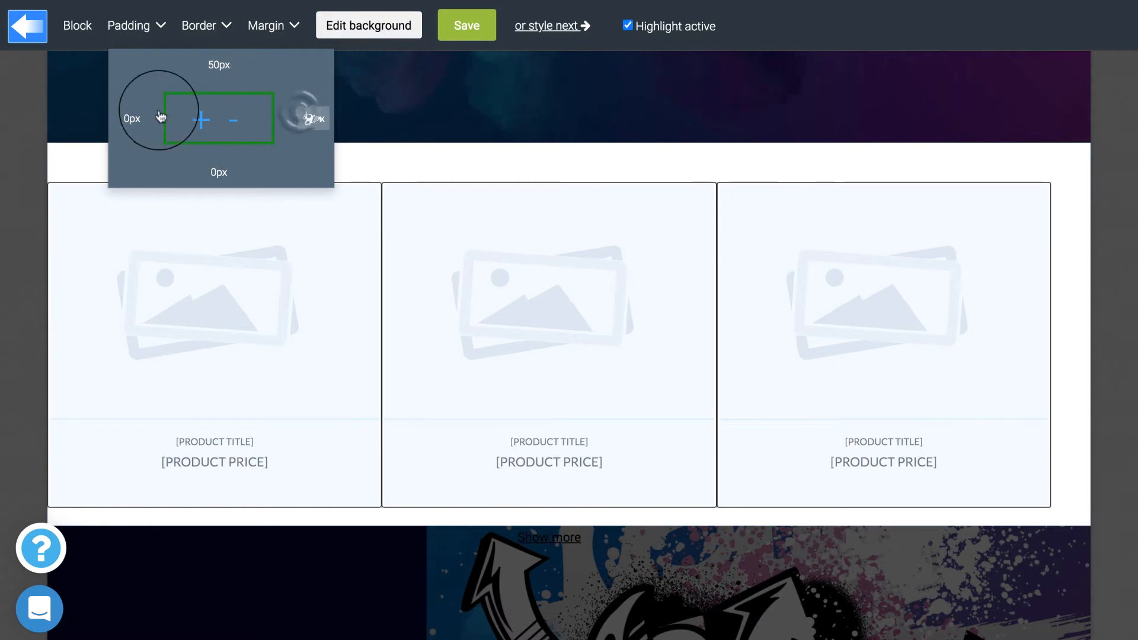
text(5)
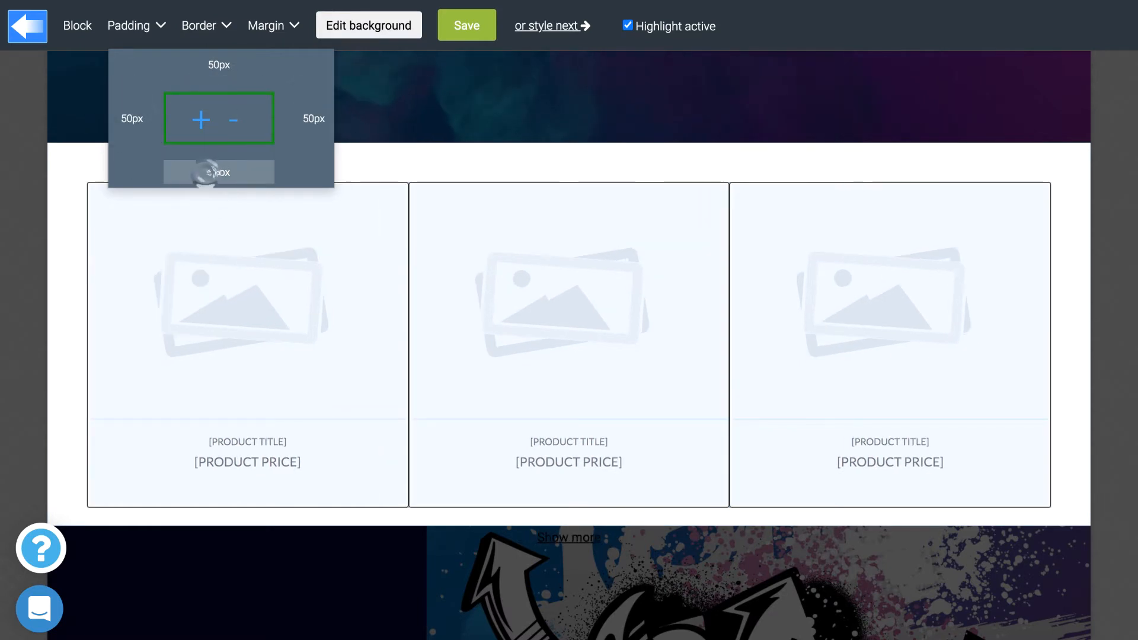
click(467, 27)
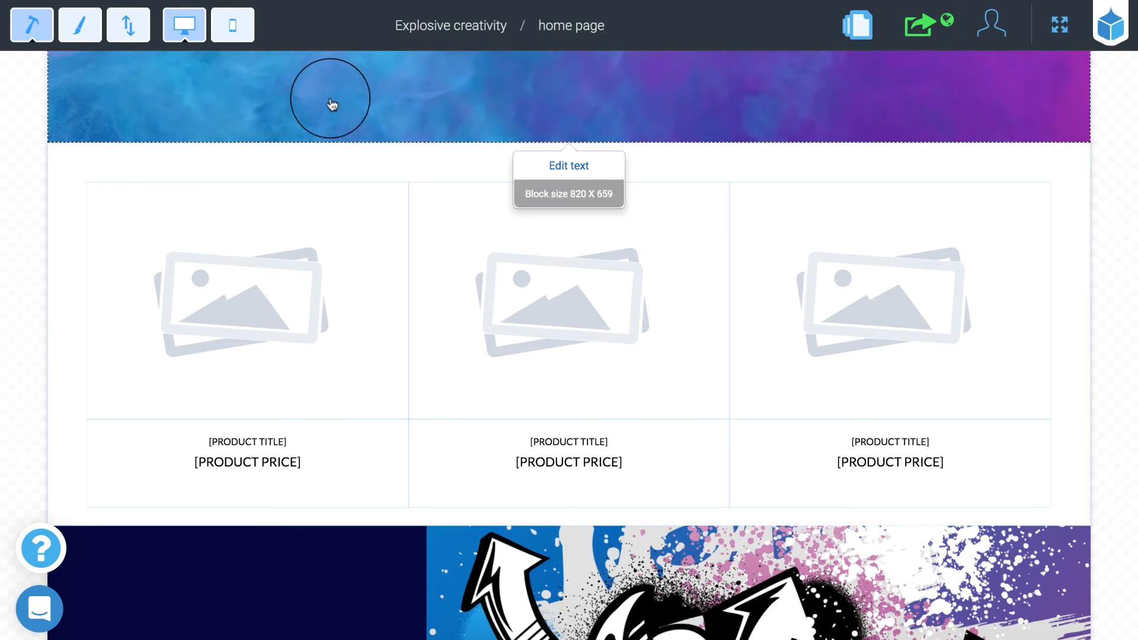
- Change the hero section's headline to "Explosive paint"
scroll(332, 105, up, 1)
scroll(332, 105, up, 5)
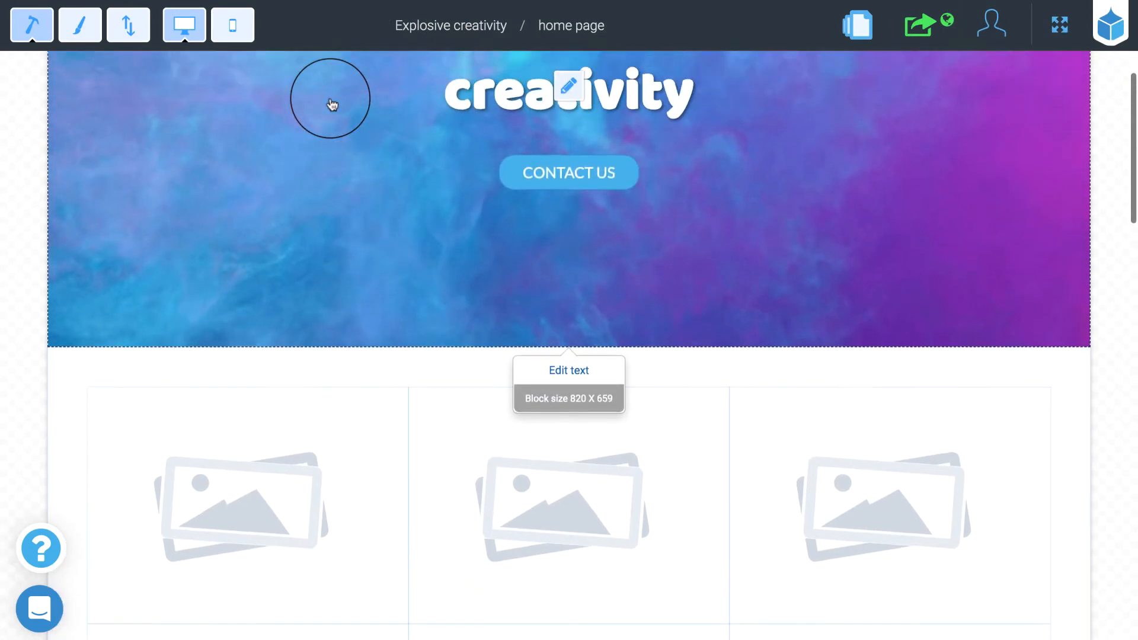
scroll(332, 105, up, 2)
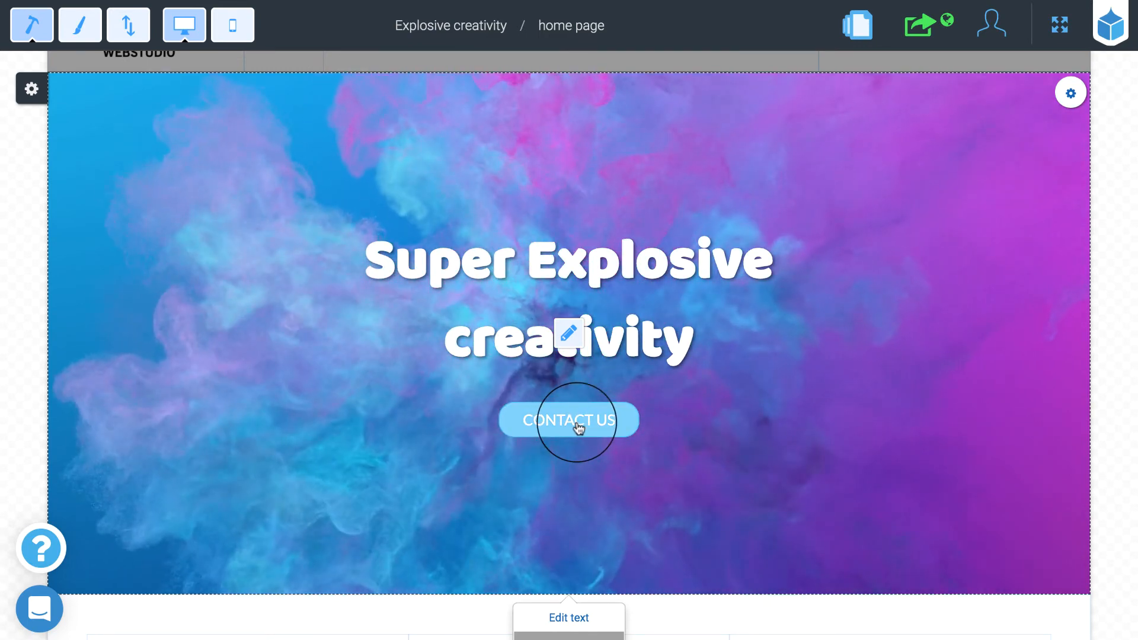
click(627, 335)
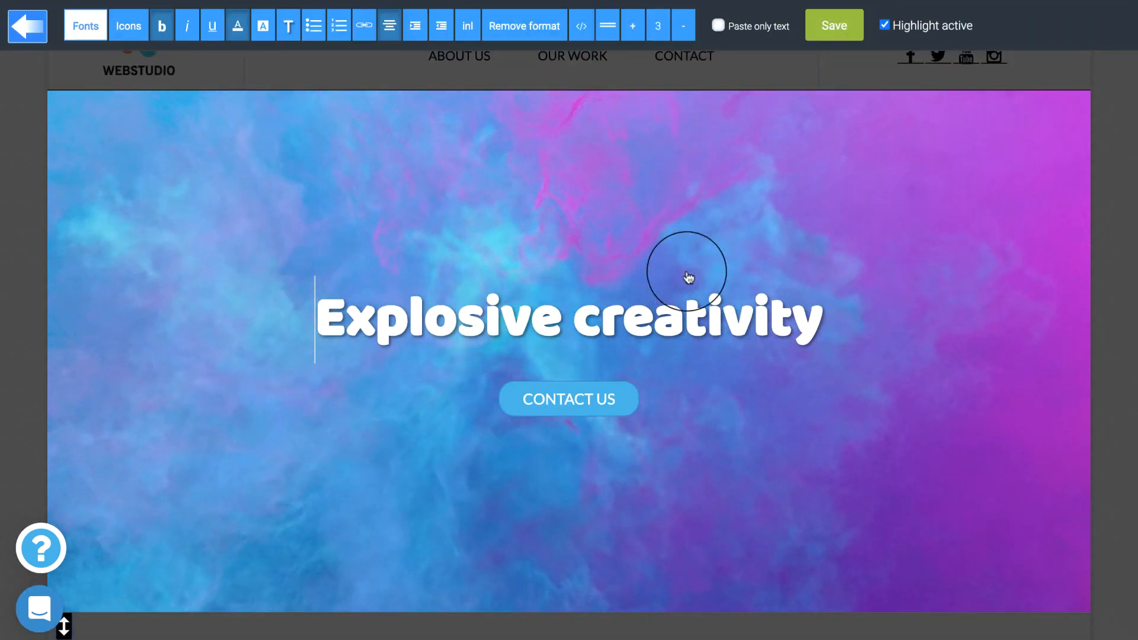
click(685, 313)
text(pain)
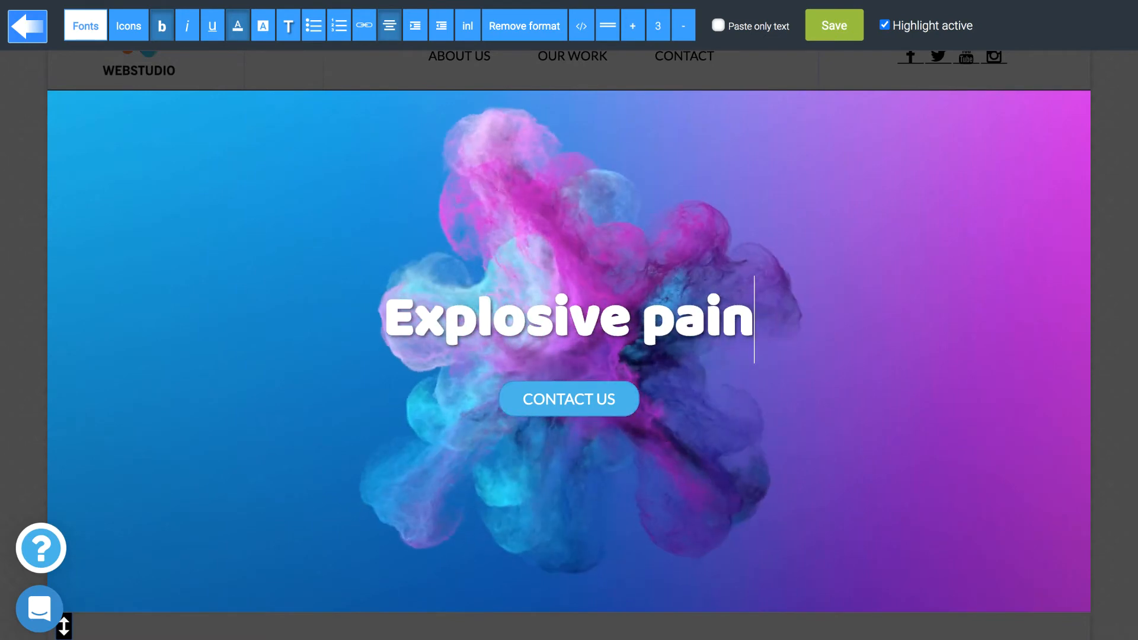
text(t)
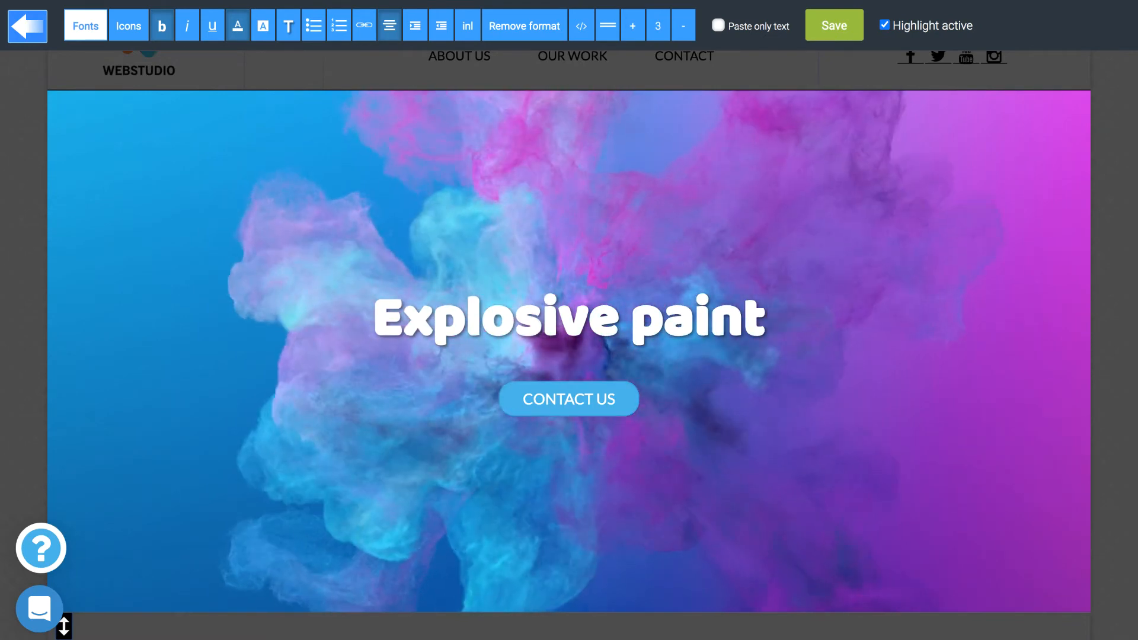
- Relabel the hero button BUY NOW, link it to the Explosive paint product with the action Add product to cart, and save
click(605, 399)
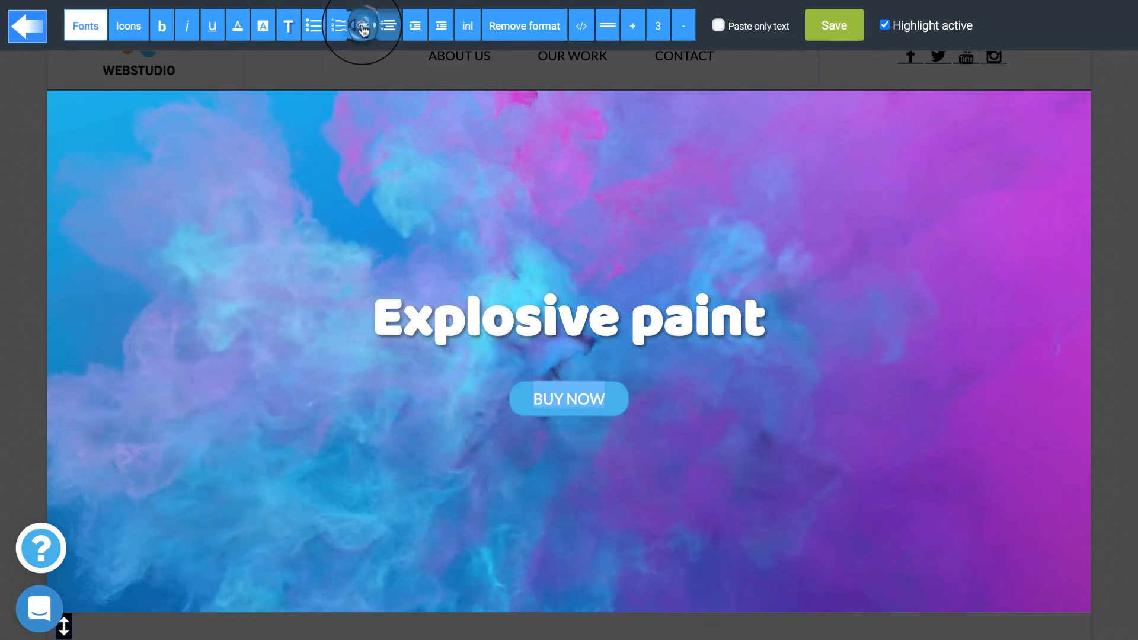
click(364, 29)
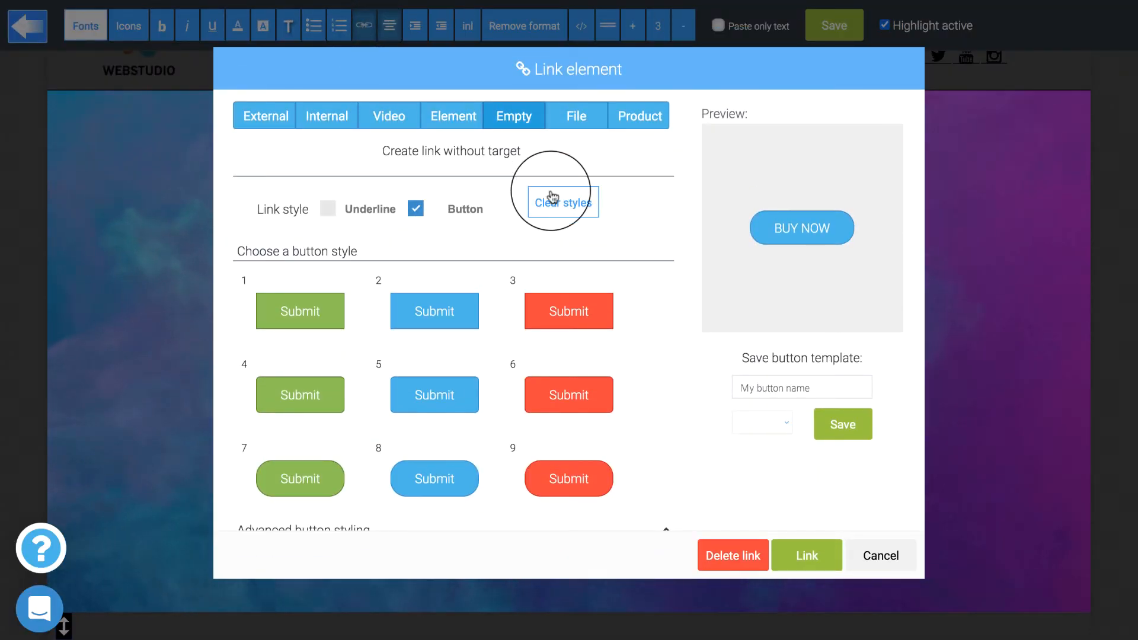
click(649, 124)
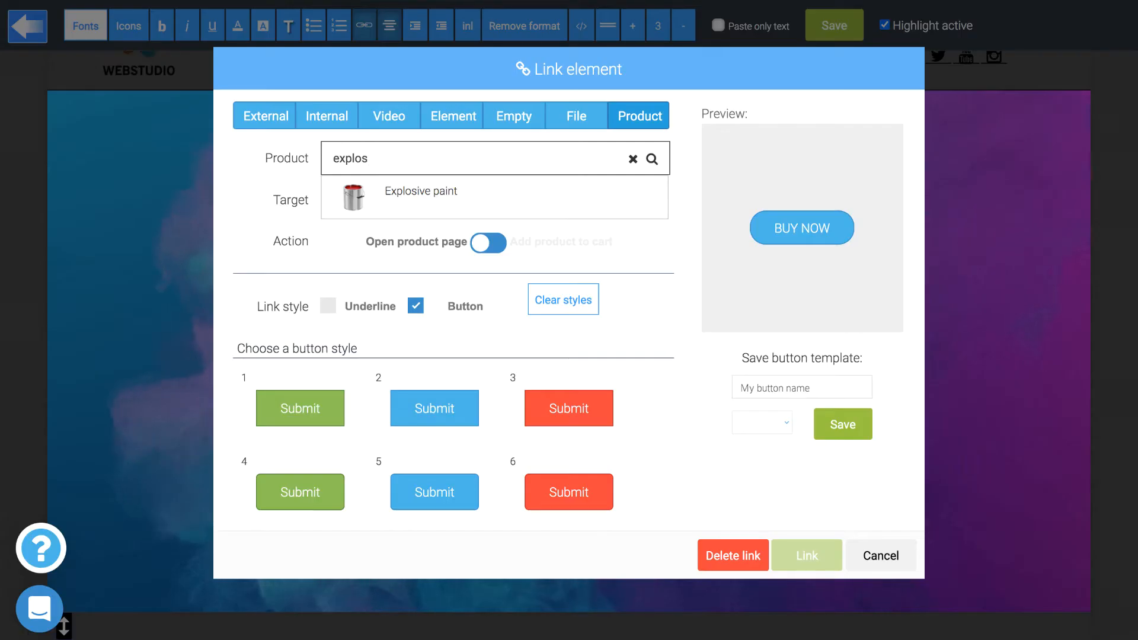
click(485, 199)
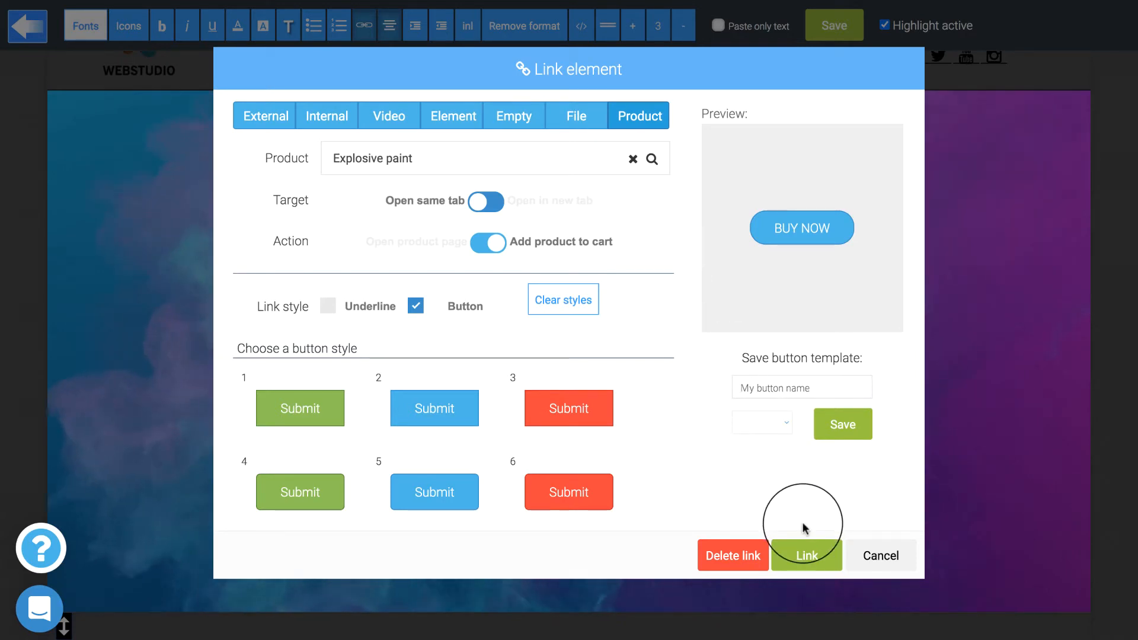
click(809, 556)
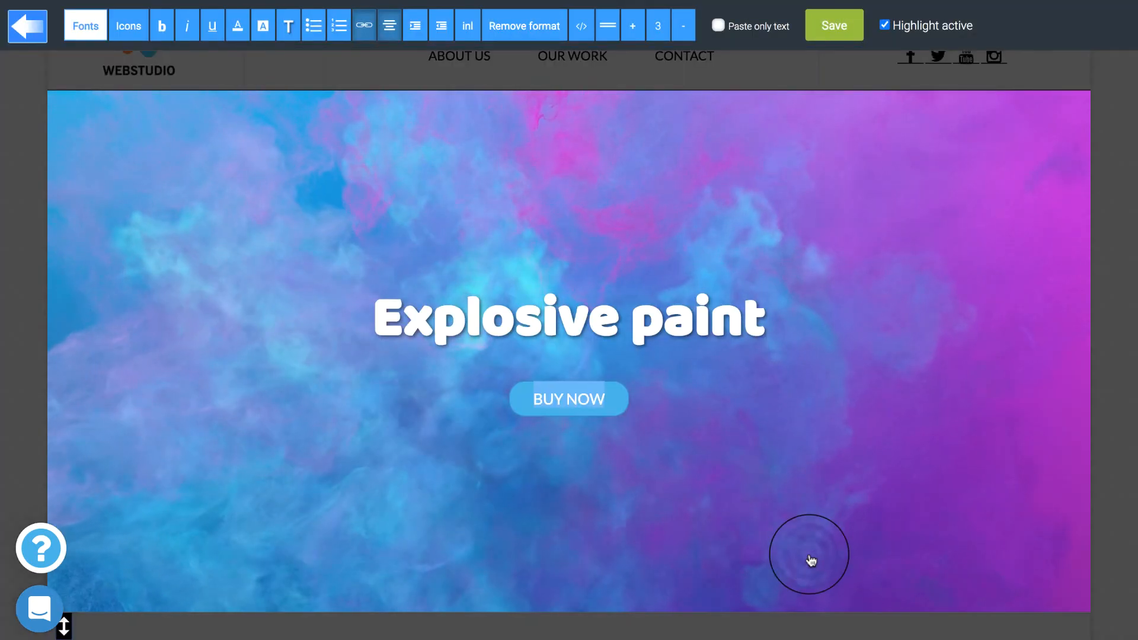
click(831, 31)
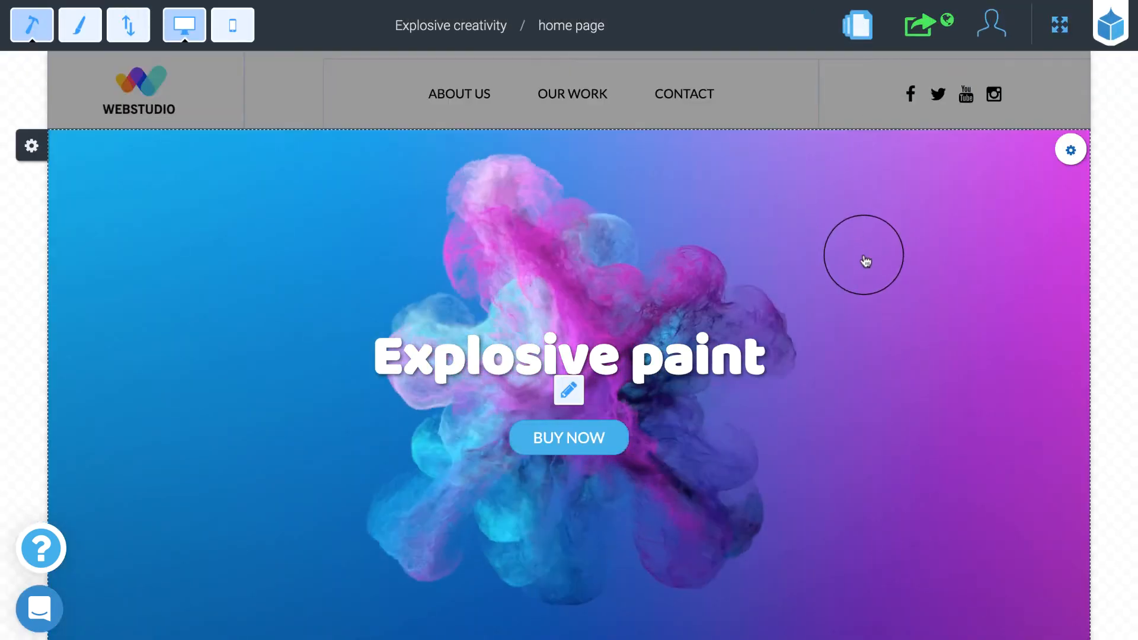
- Preview the page privately and check the hero section and the product list below it
click(917, 24)
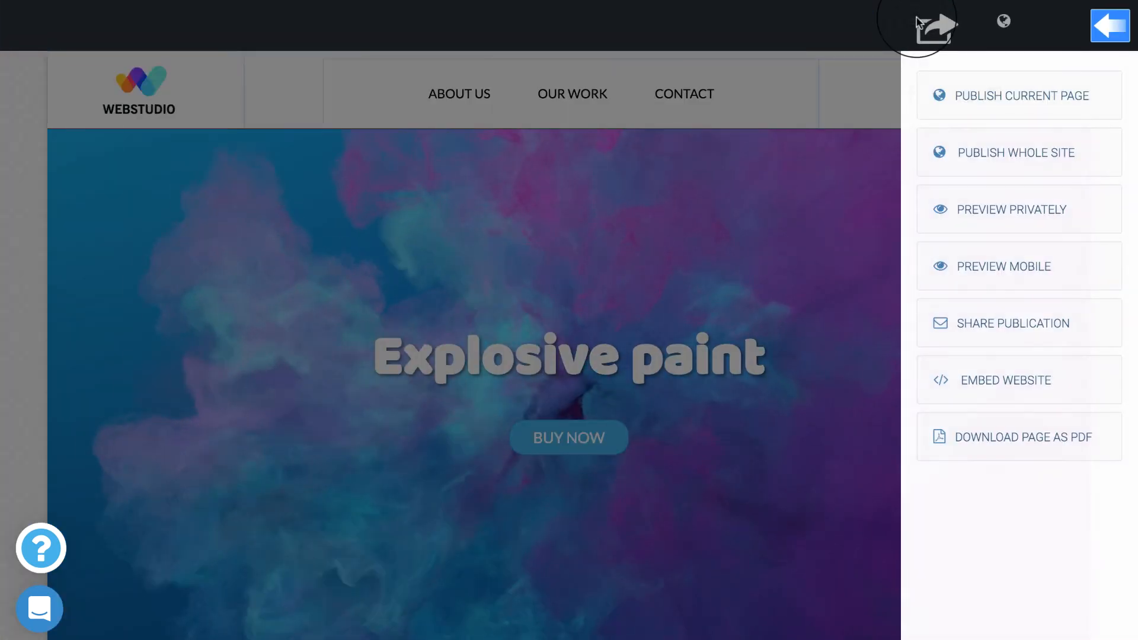
click(962, 218)
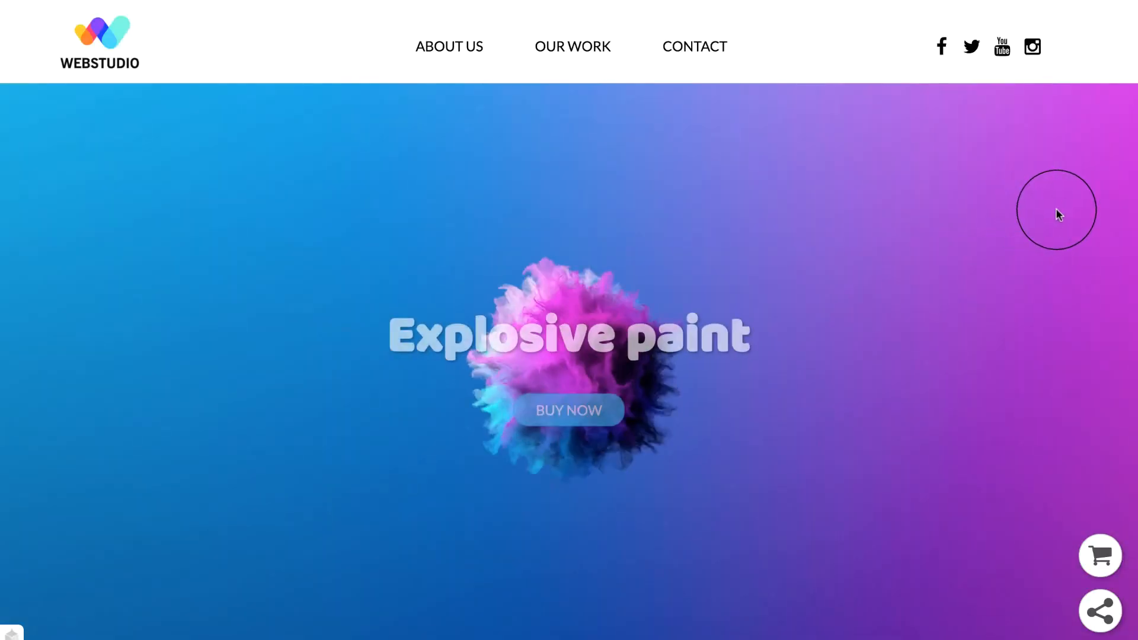
scroll(881, 274, down, 4)
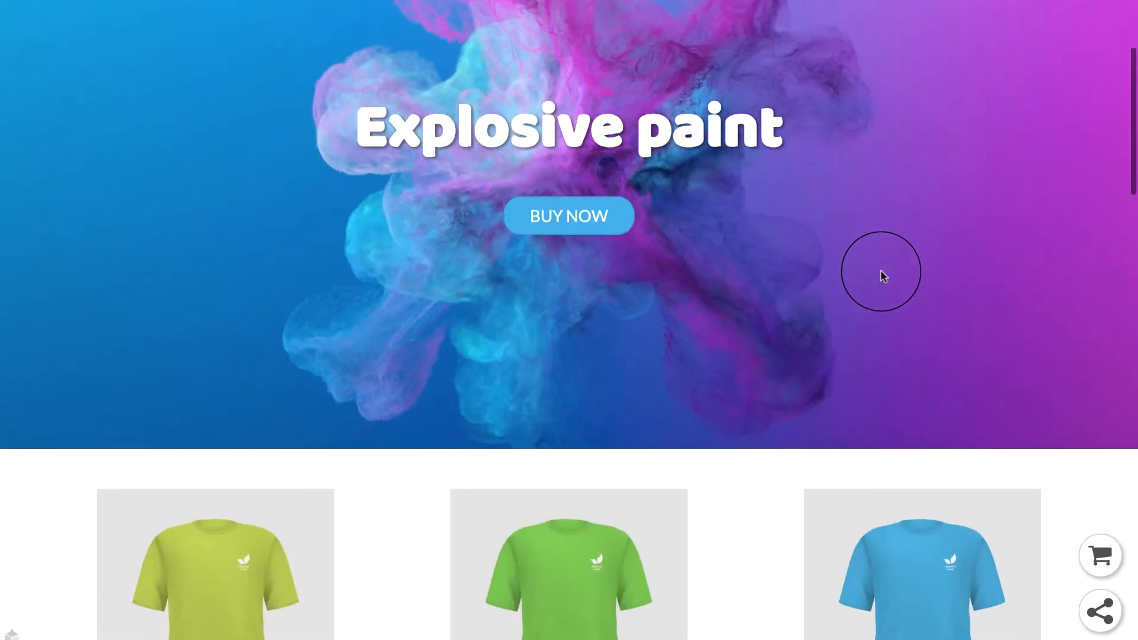
- Open the Men's t-shirt blue product page, add one size S shirt to the cart and close the cart
scroll(882, 272, down, 4)
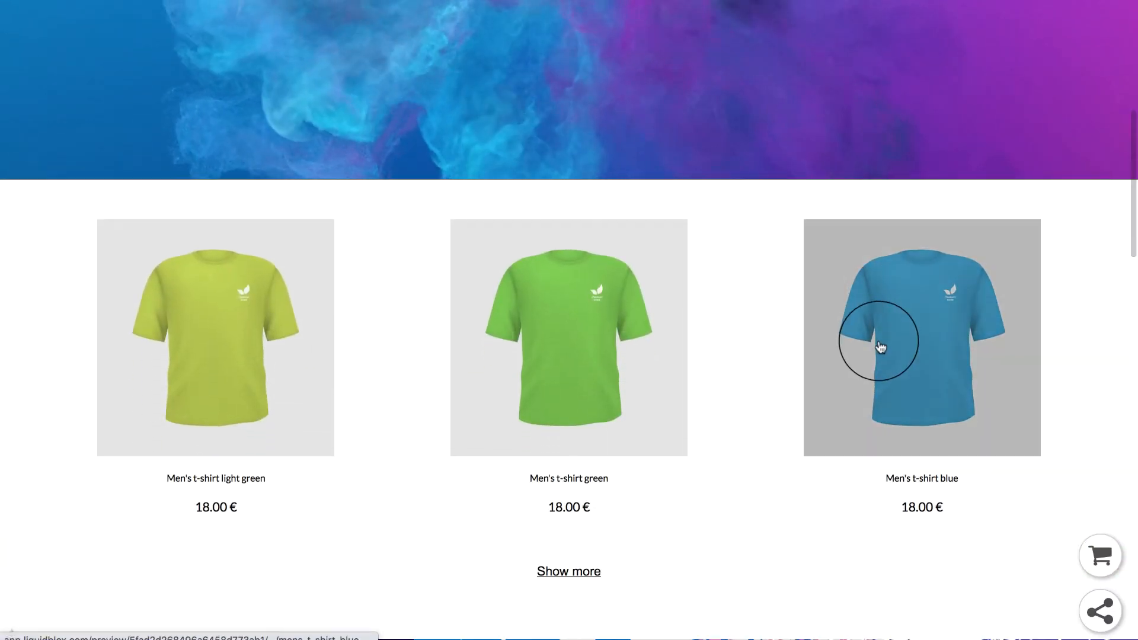
click(880, 347)
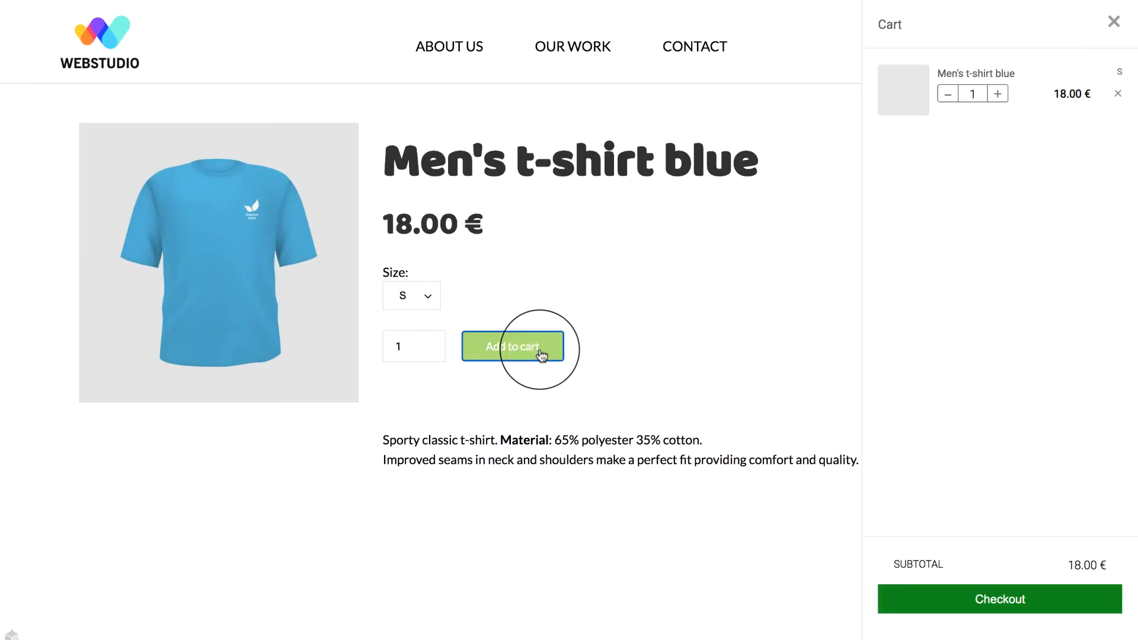
click(1114, 22)
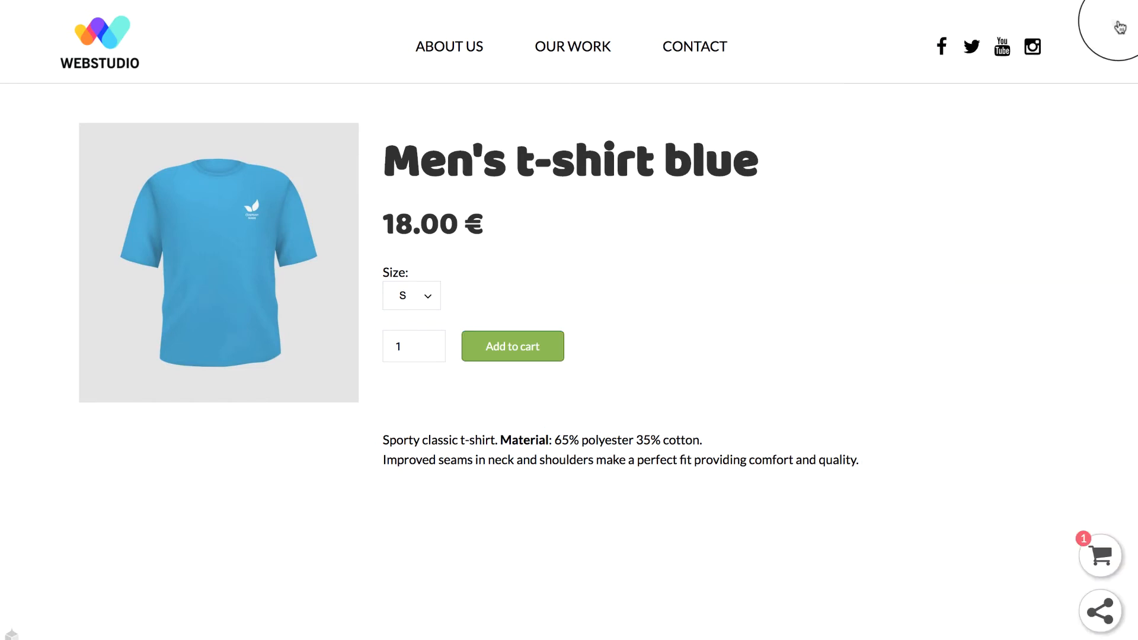
- Return to the previewed home page, add Explosive paint to the cart with the hero's BUY NOW button, and close the cart
click(95, 43)
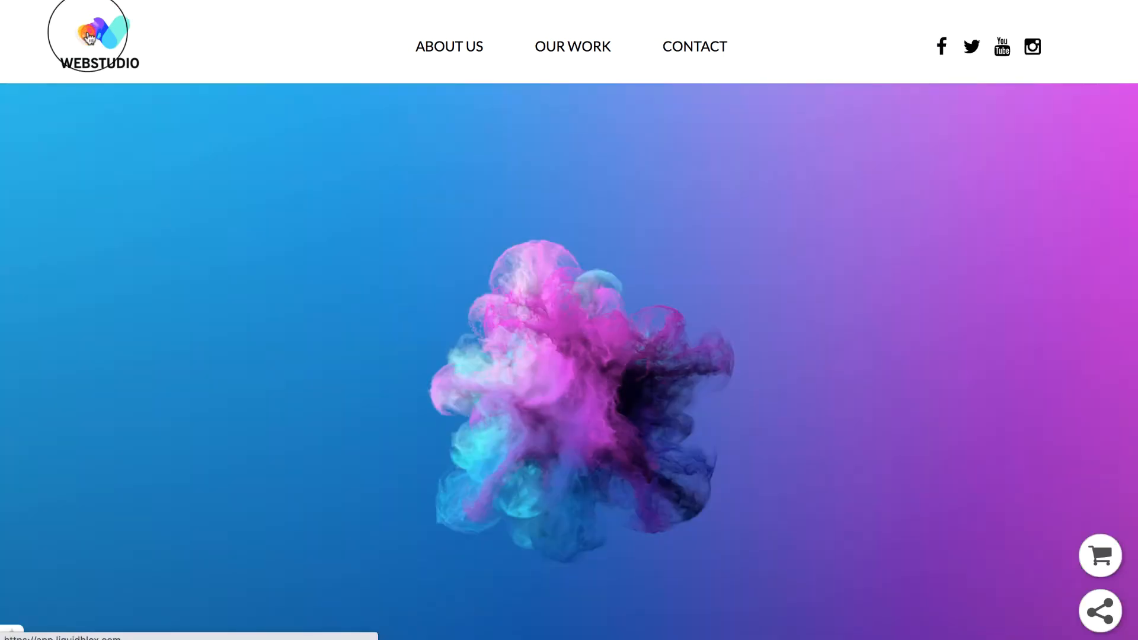
scroll(173, 231, down, 1)
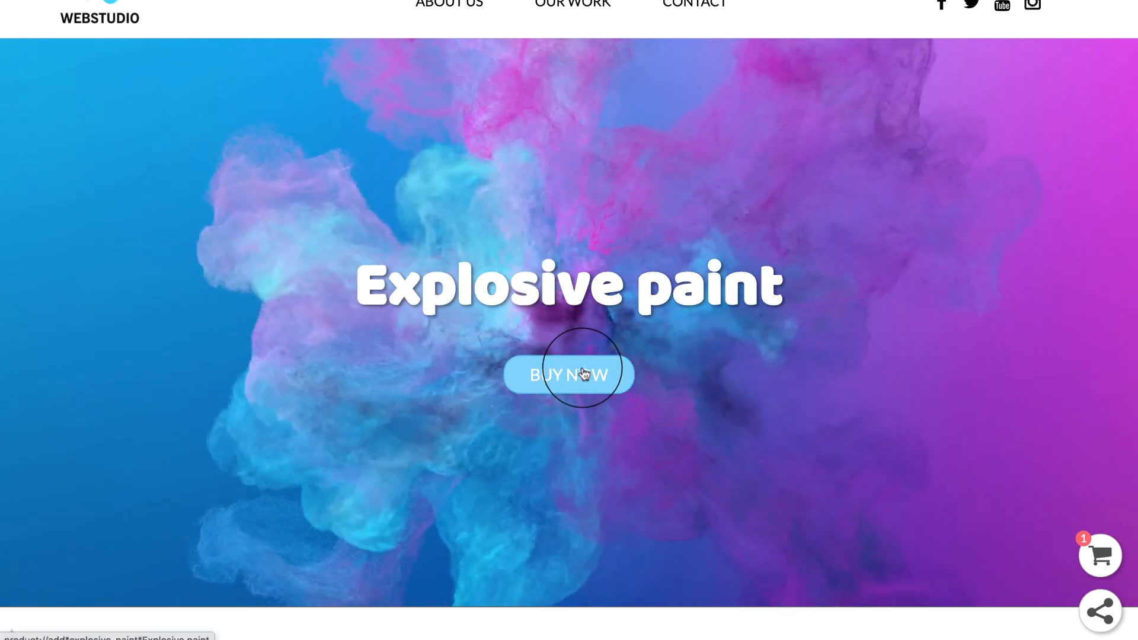
click(584, 372)
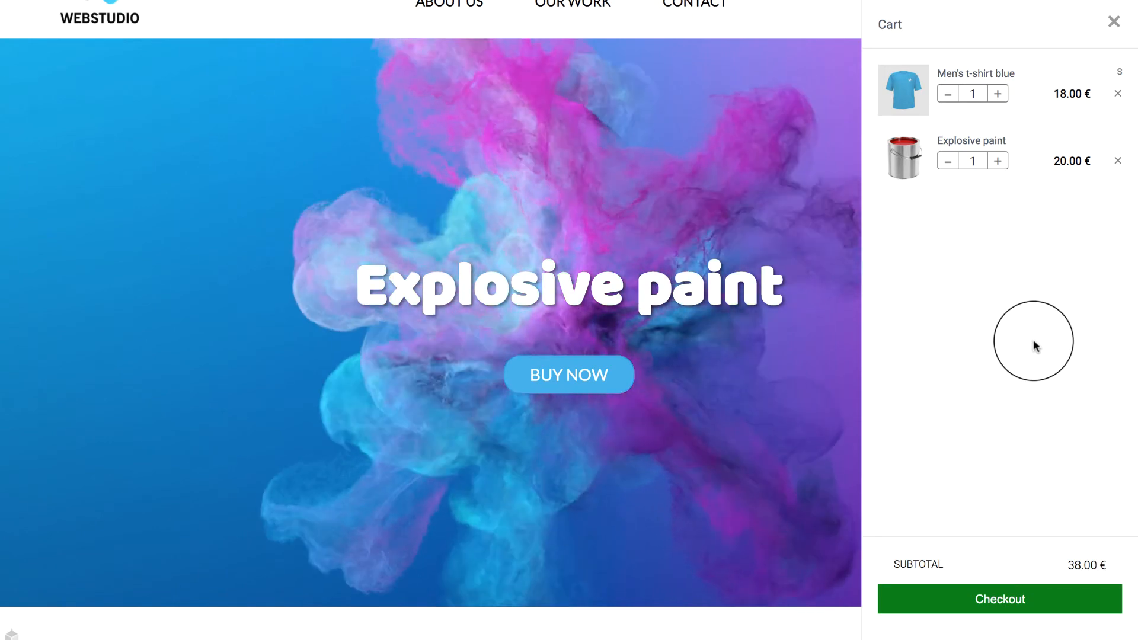
click(1114, 23)
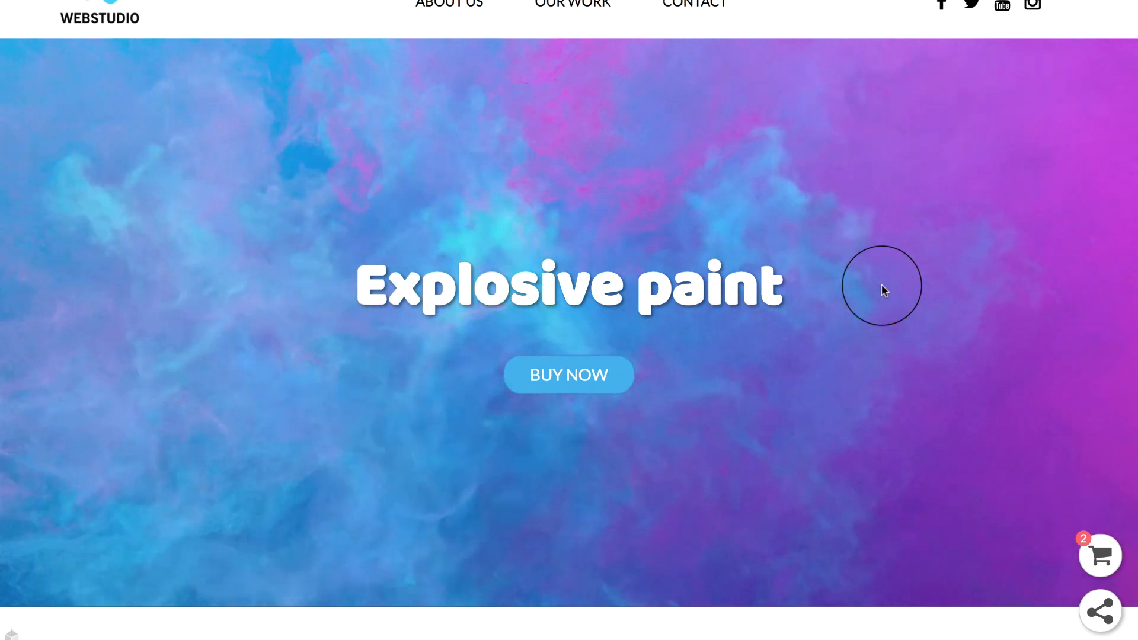
scroll(881, 285, up, 1)
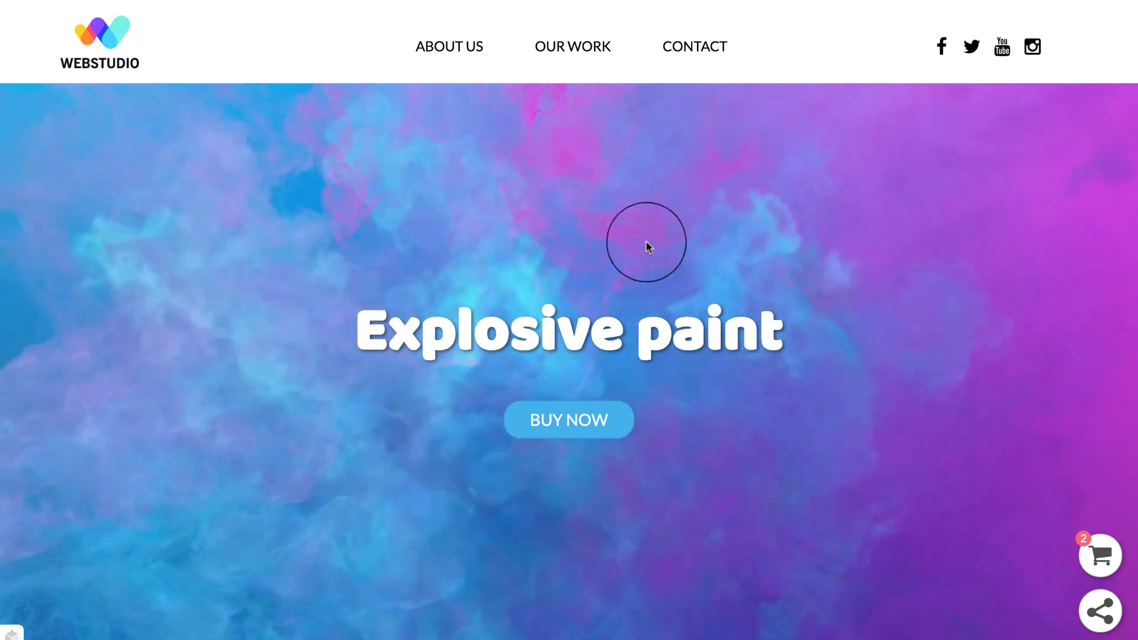
- Return to the editor and examine the Explosive creativity site's settings in the page manager, including accessibility, cookie banner and Shopify options
click(139, 0)
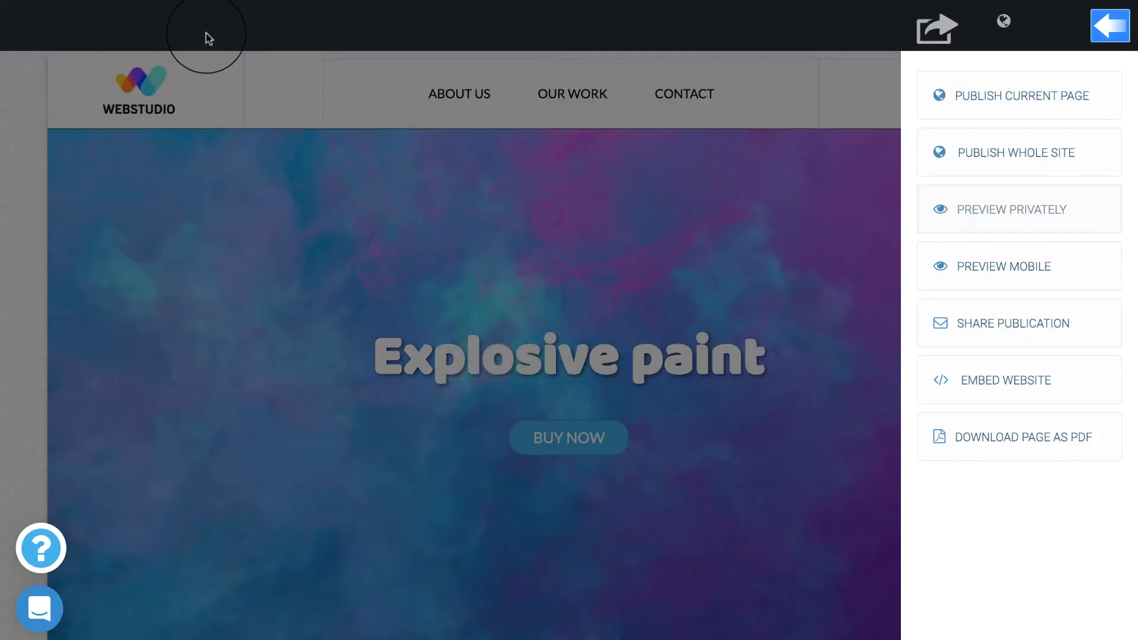
click(513, 274)
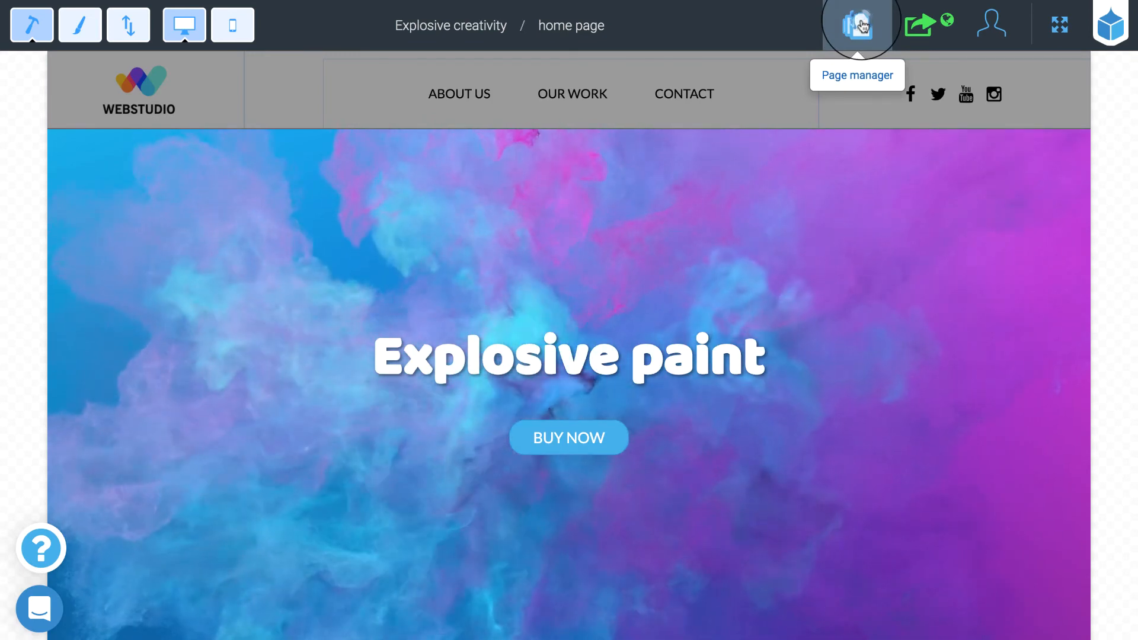
click(862, 24)
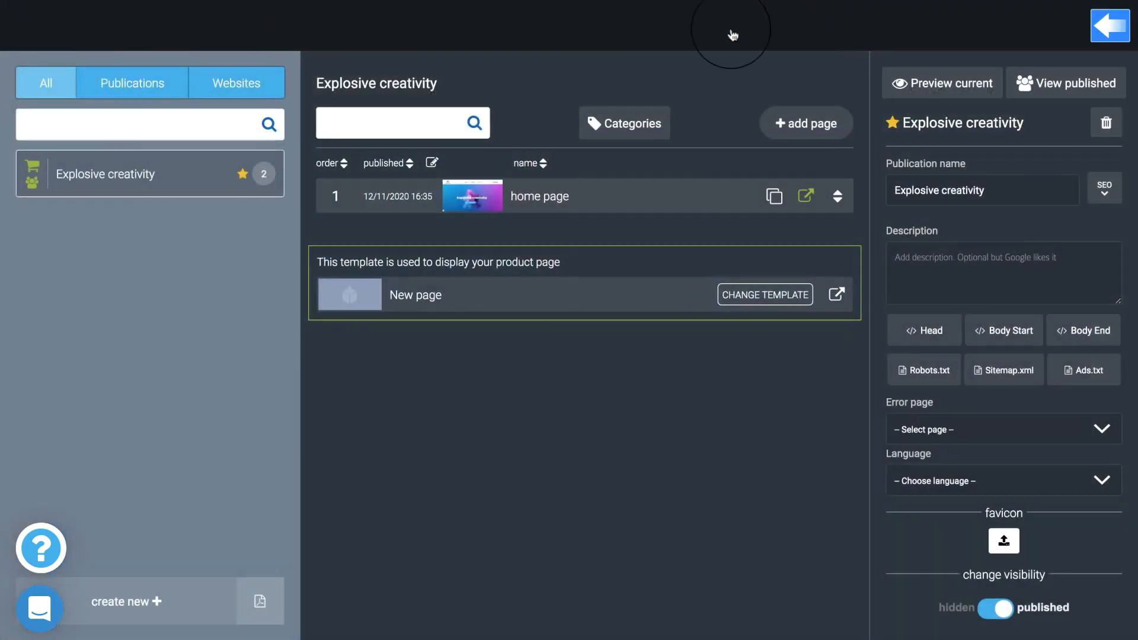
click(166, 174)
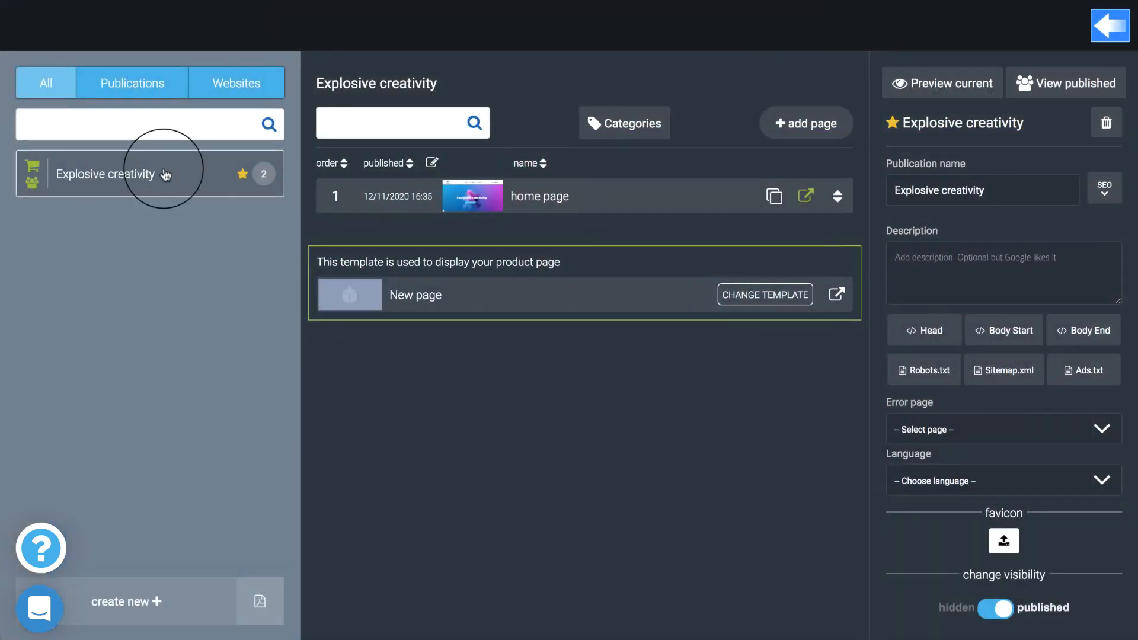
click(131, 176)
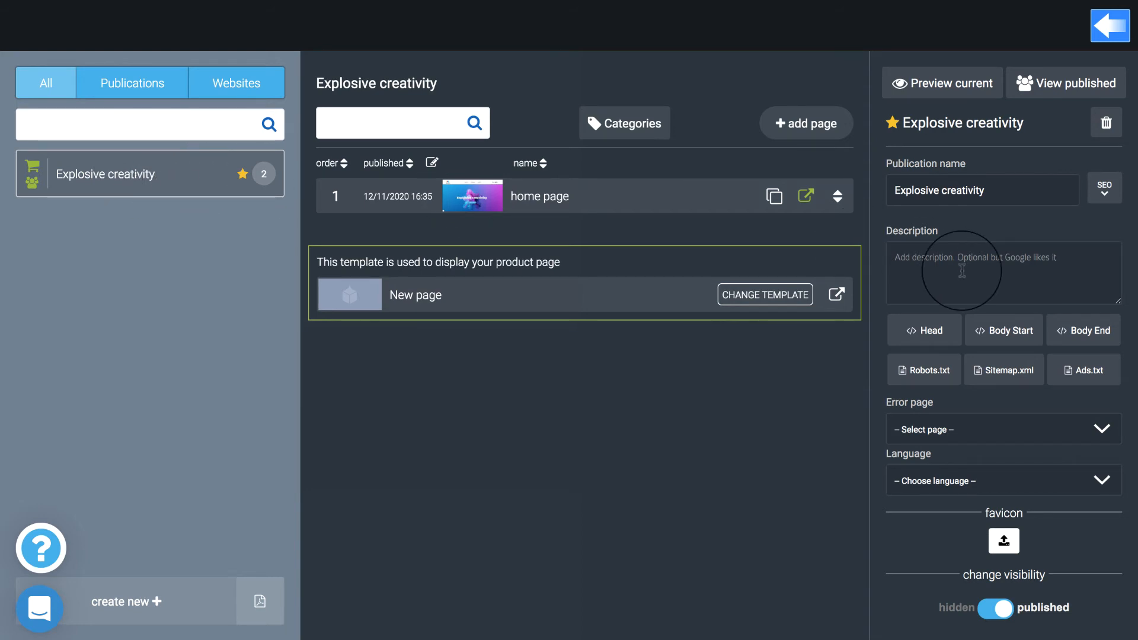
scroll(963, 271, down, 9)
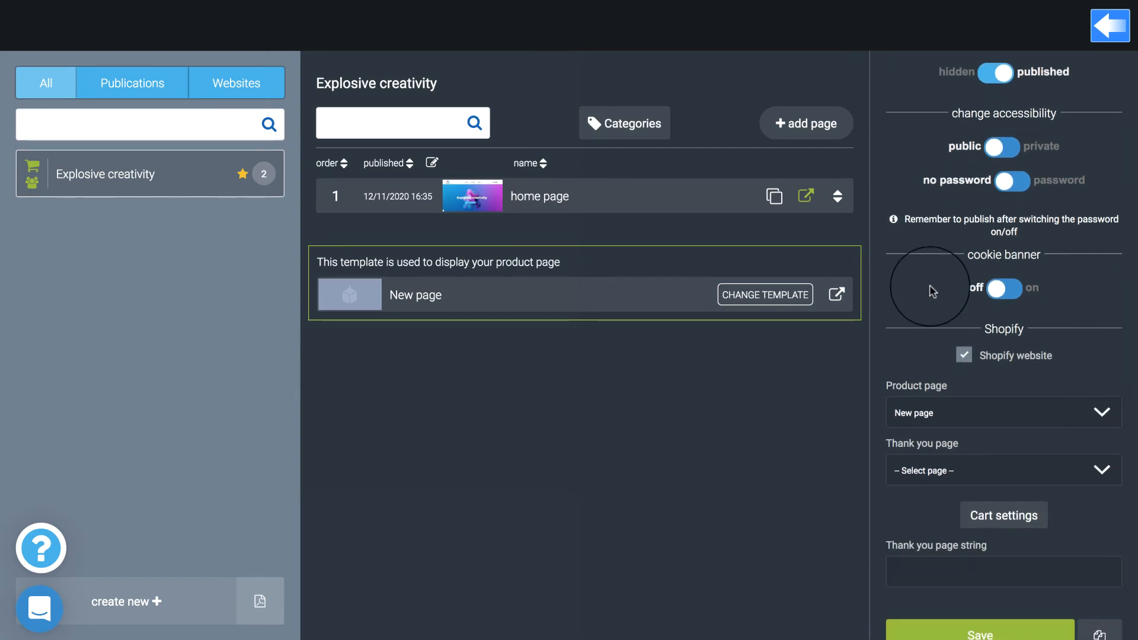
scroll(937, 285, down, 1)
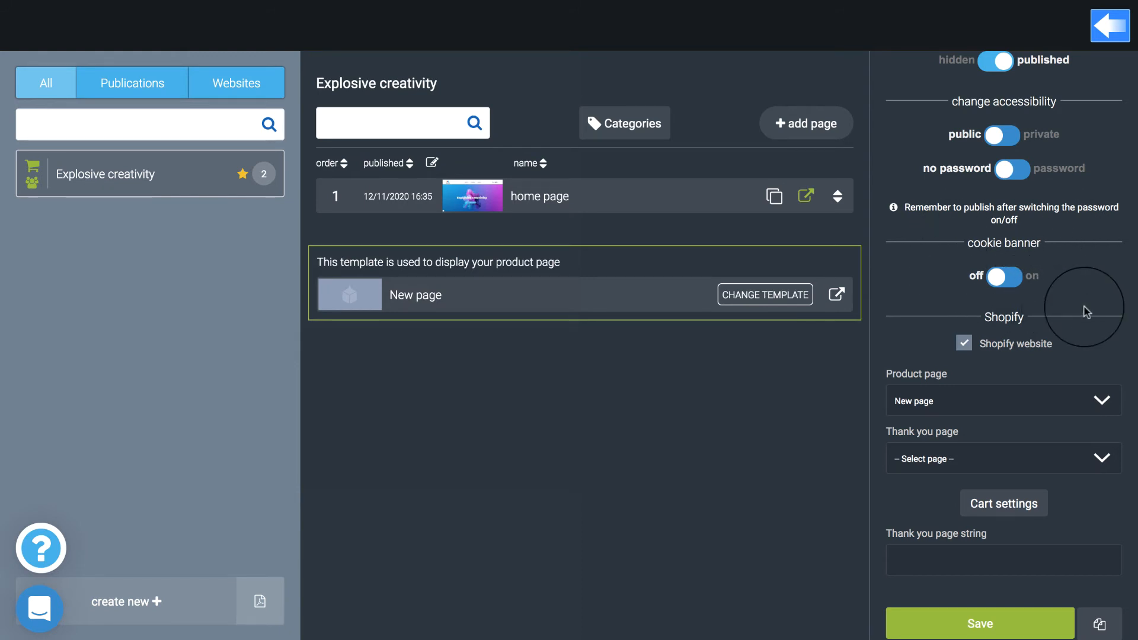
scroll(1085, 310, up, 3)
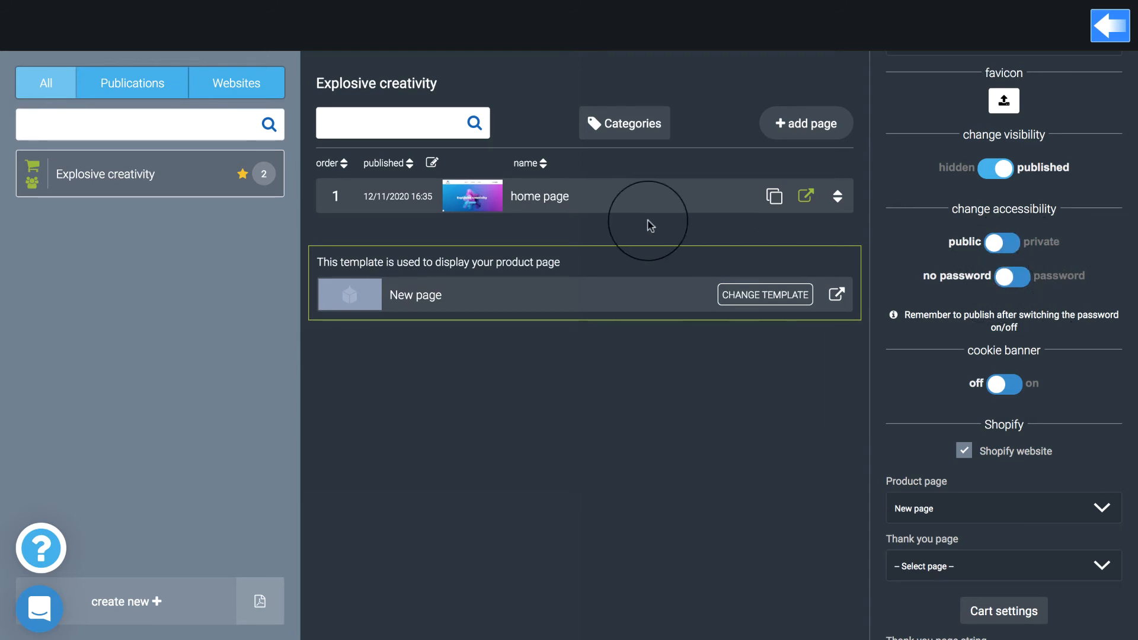
- Examine the home page's own settings, including the SEO meta title, publishing dates, share image and categories
click(541, 197)
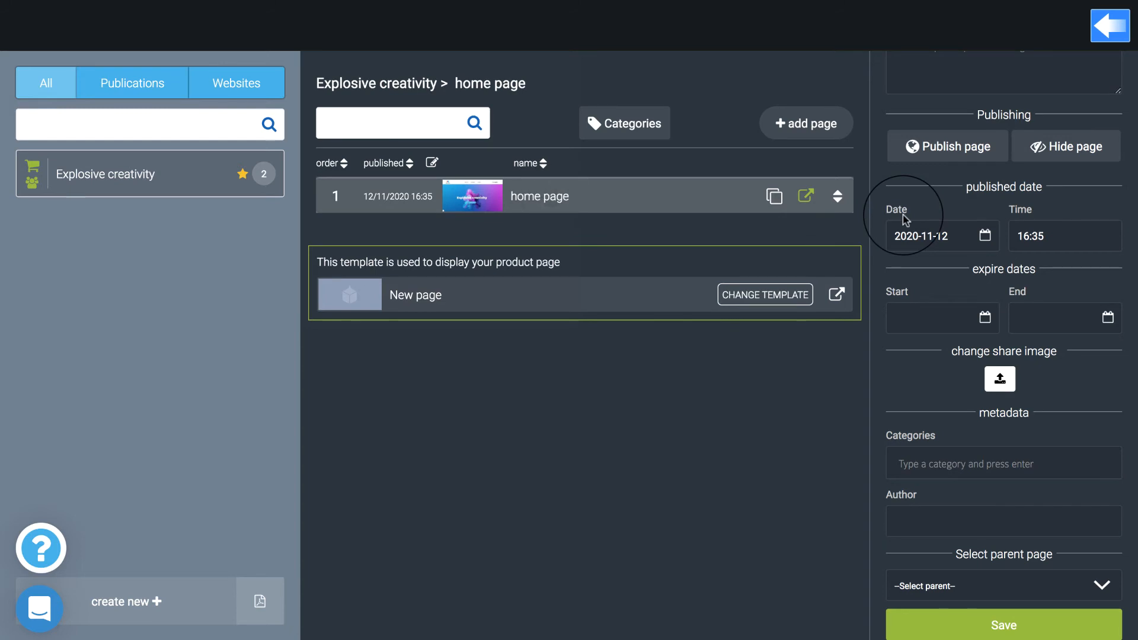
scroll(905, 220, up, 3)
scroll(906, 220, up, 2)
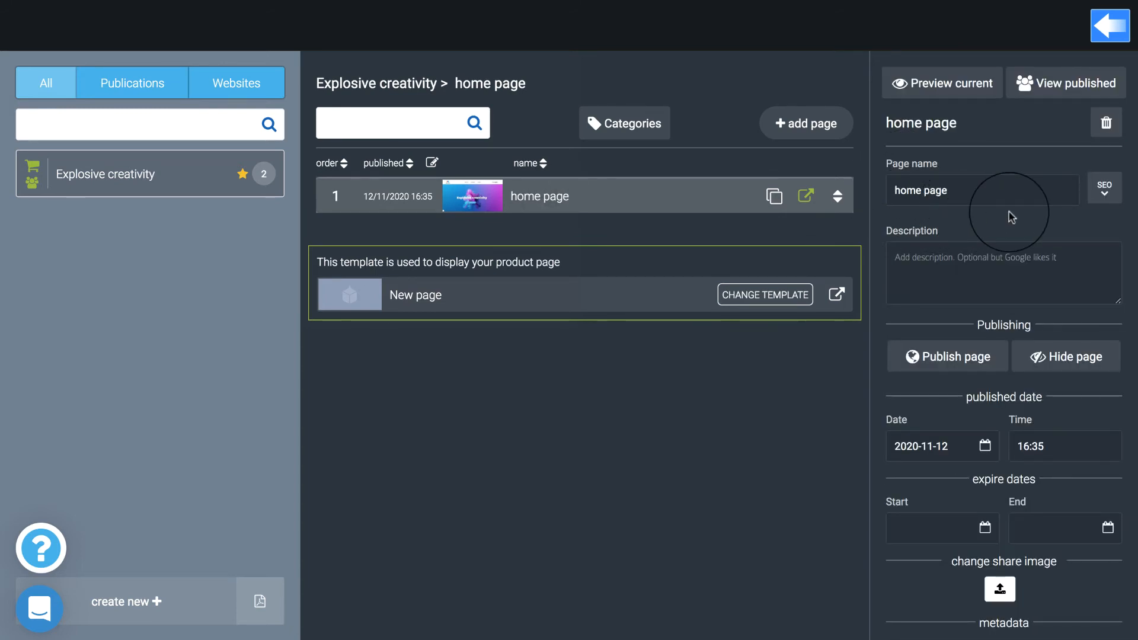
click(1105, 191)
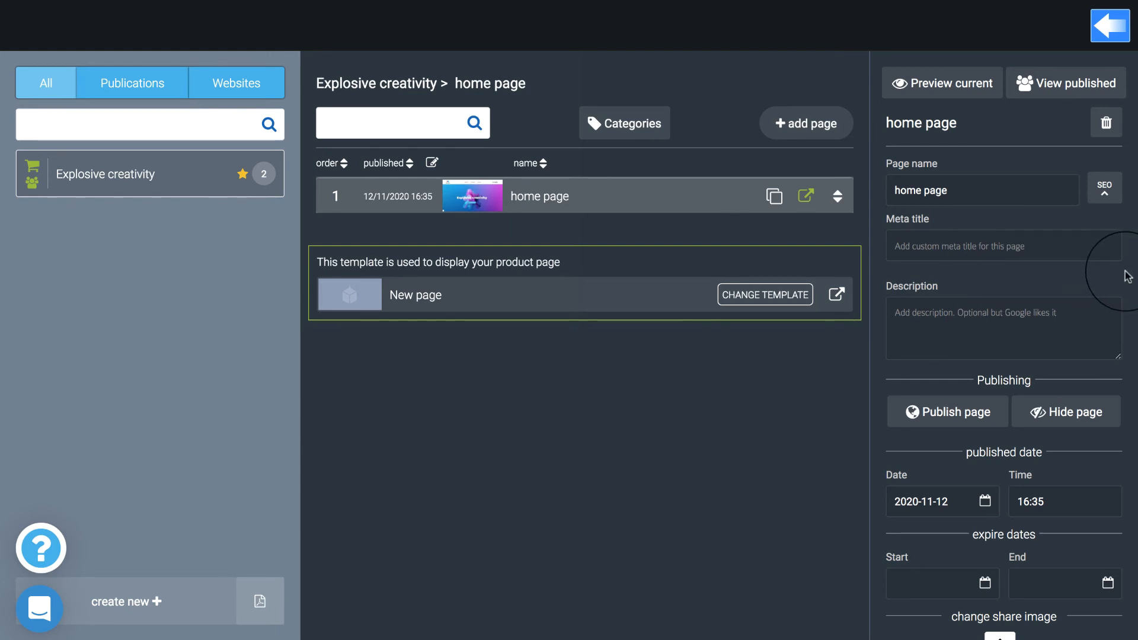
scroll(1129, 276, down, 4)
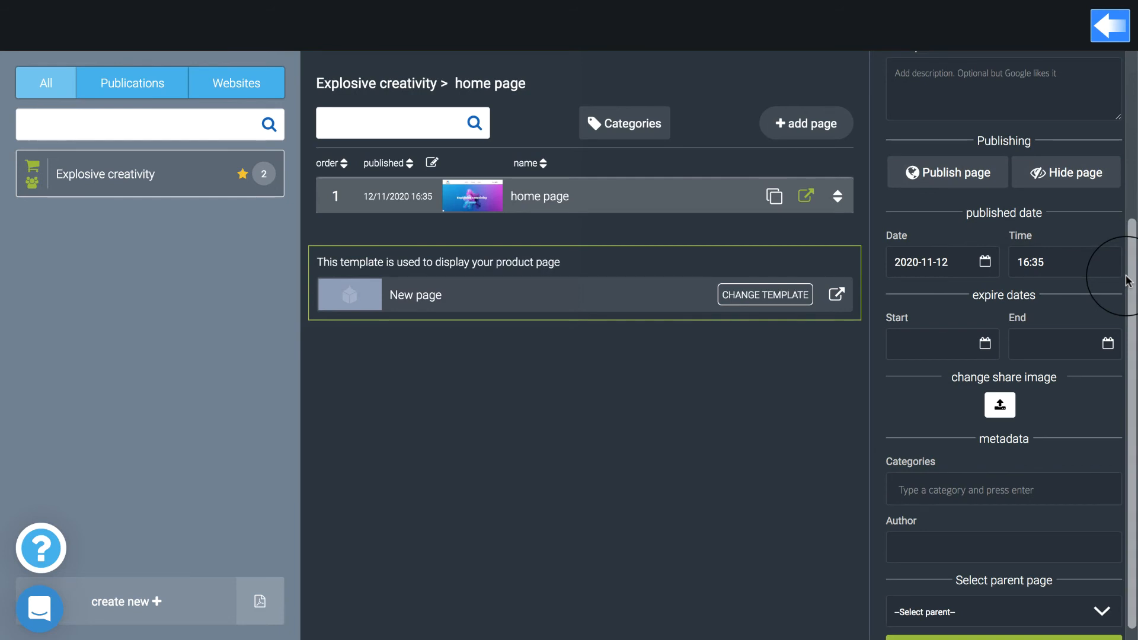
click(930, 487)
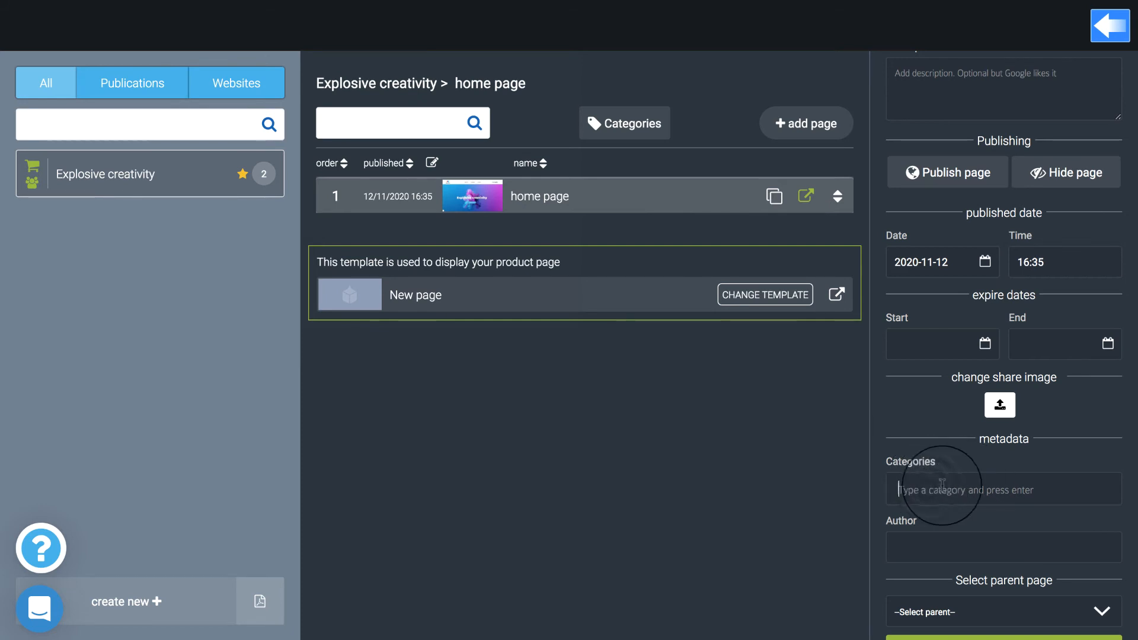
scroll(961, 487, up, 4)
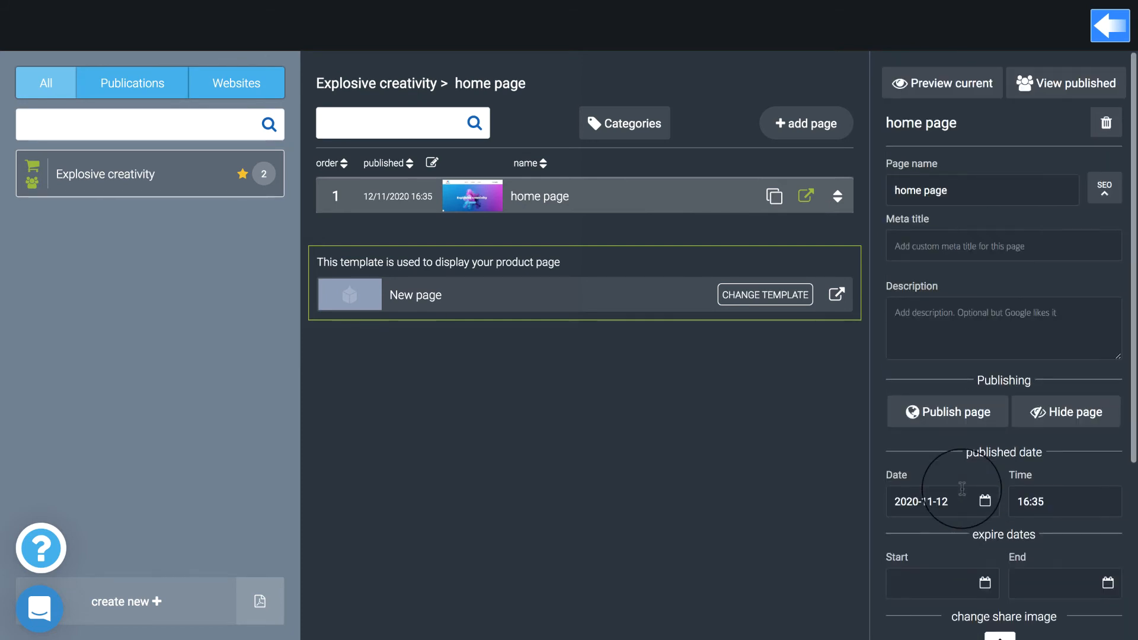
- Go to the wizard and calculate partner earnings for 25 premium clients and 7+ new clients per three months in the Partner dashboard
click(1113, 31)
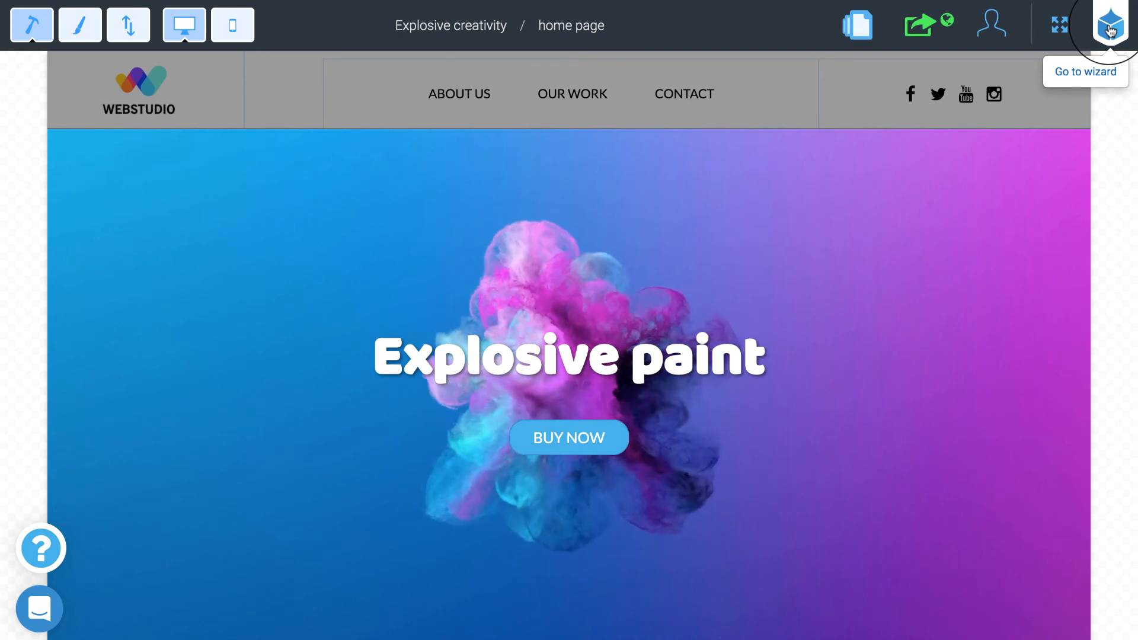
click(1111, 30)
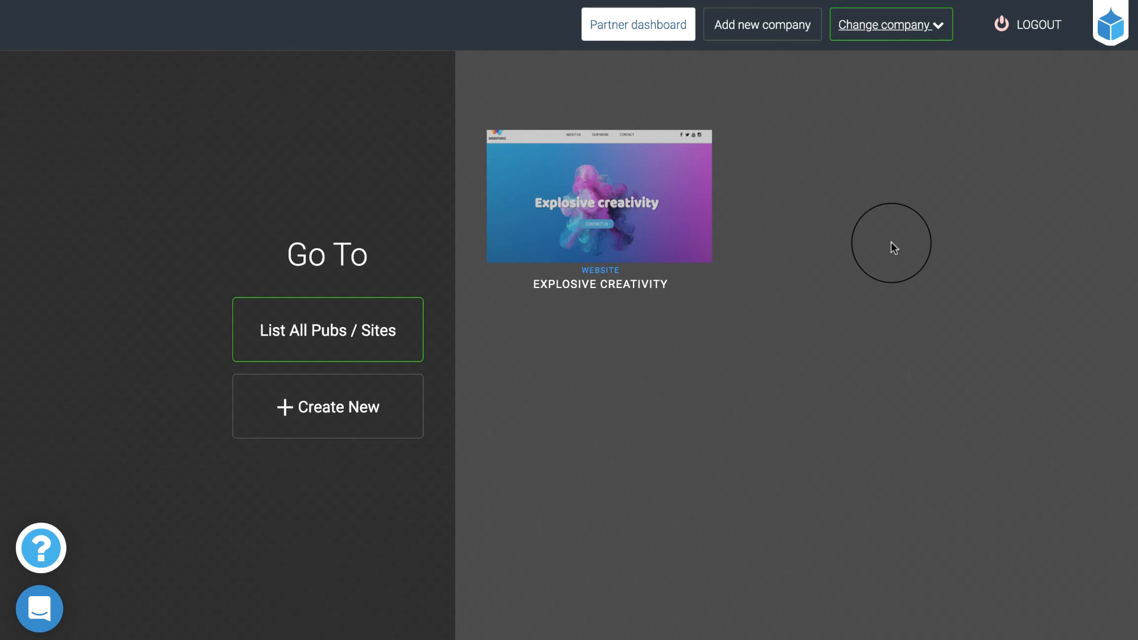
click(617, 28)
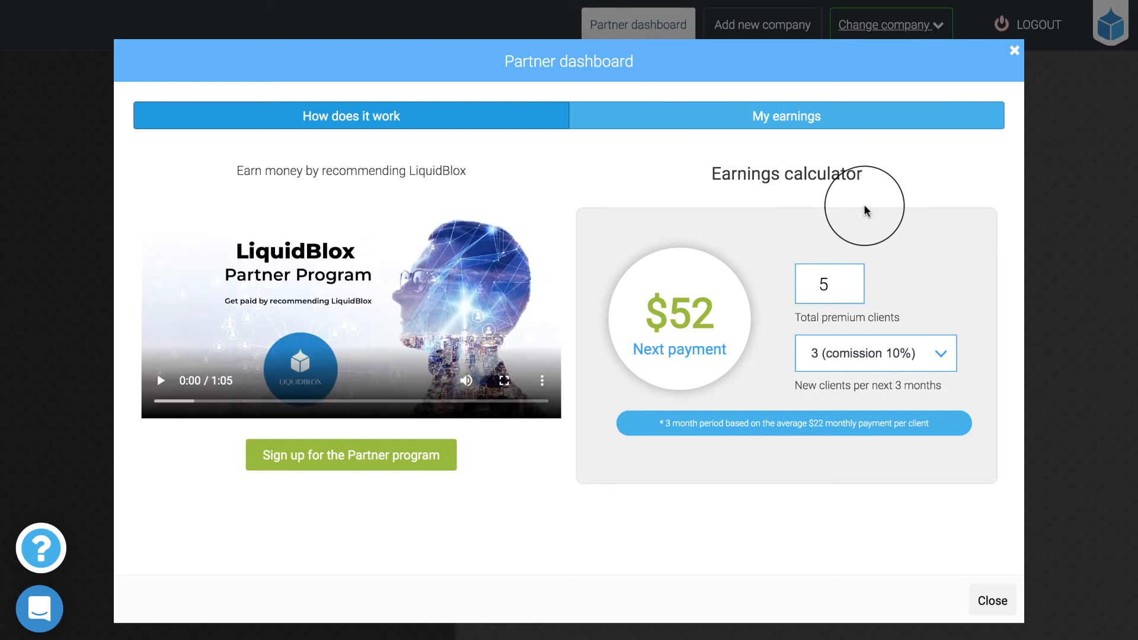
click(817, 285)
text(2)
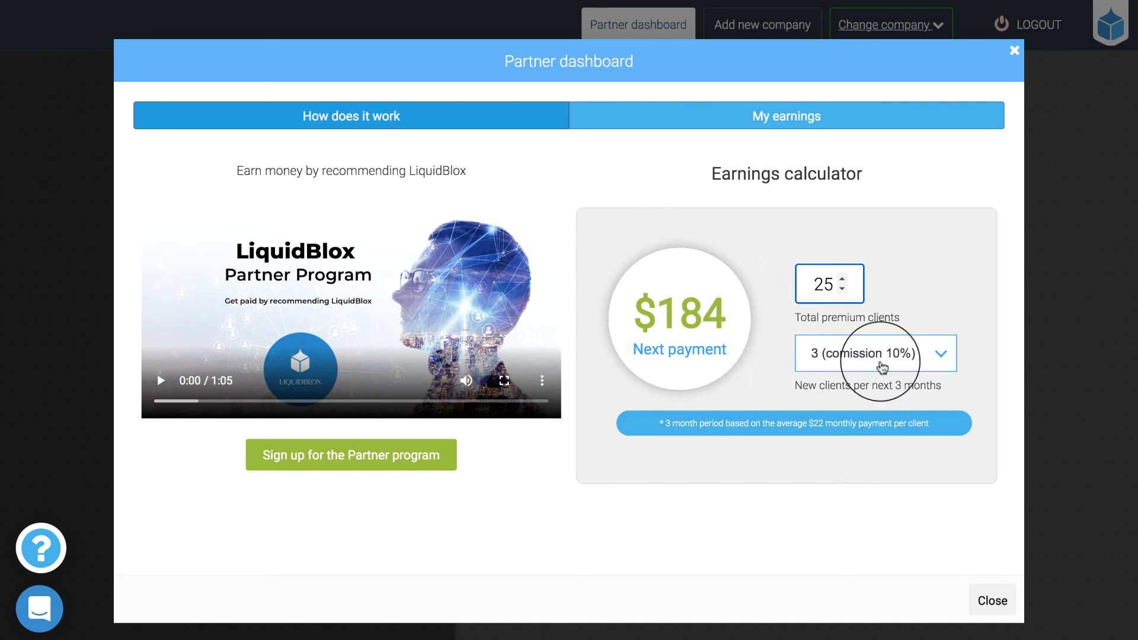
click(880, 363)
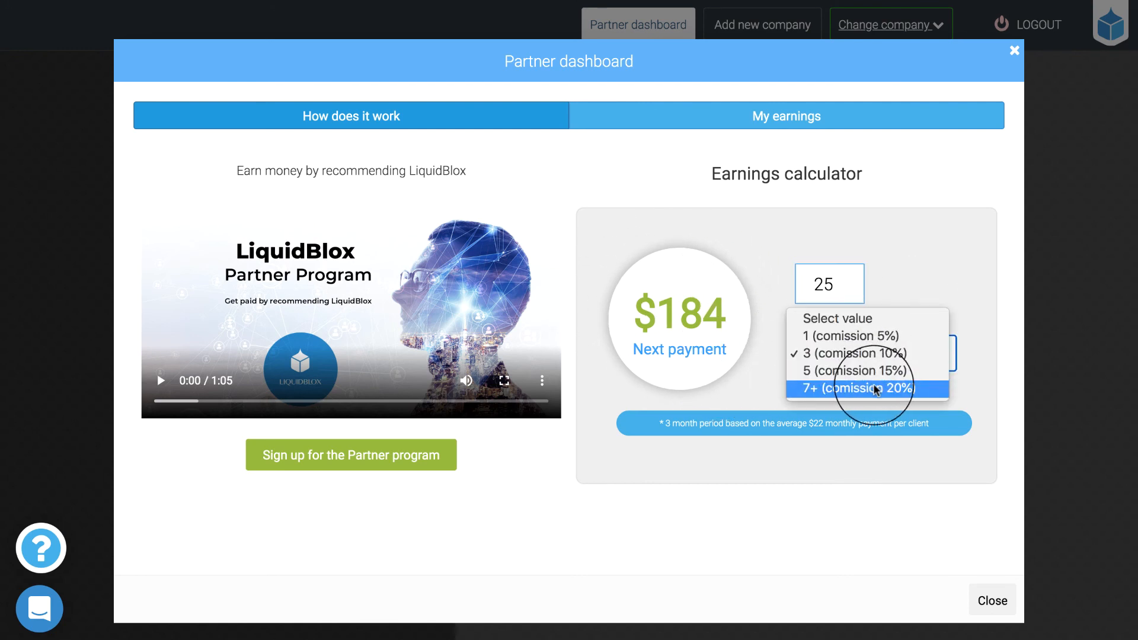
click(875, 389)
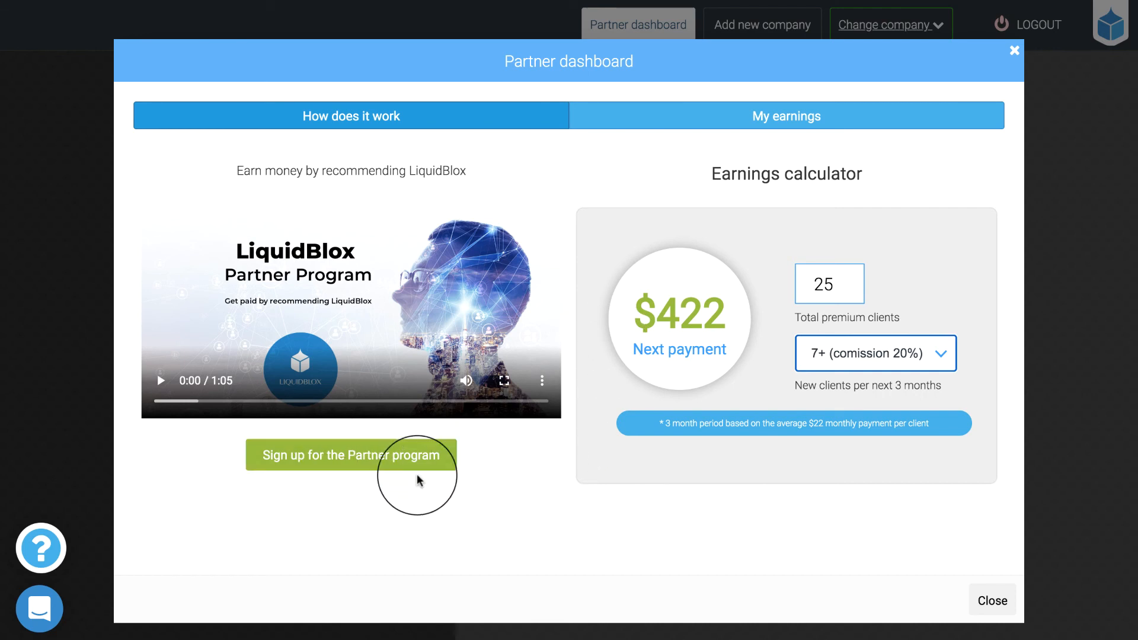
click(1003, 601)
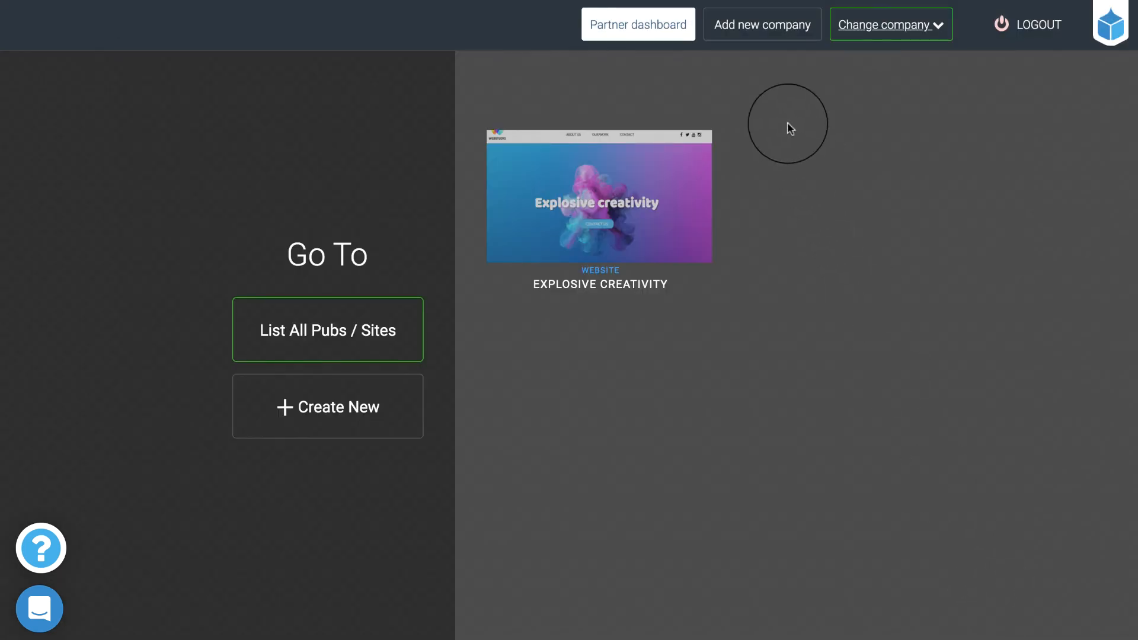
- Look at the form for adding a new company and the list of companies available to switch to
click(759, 28)
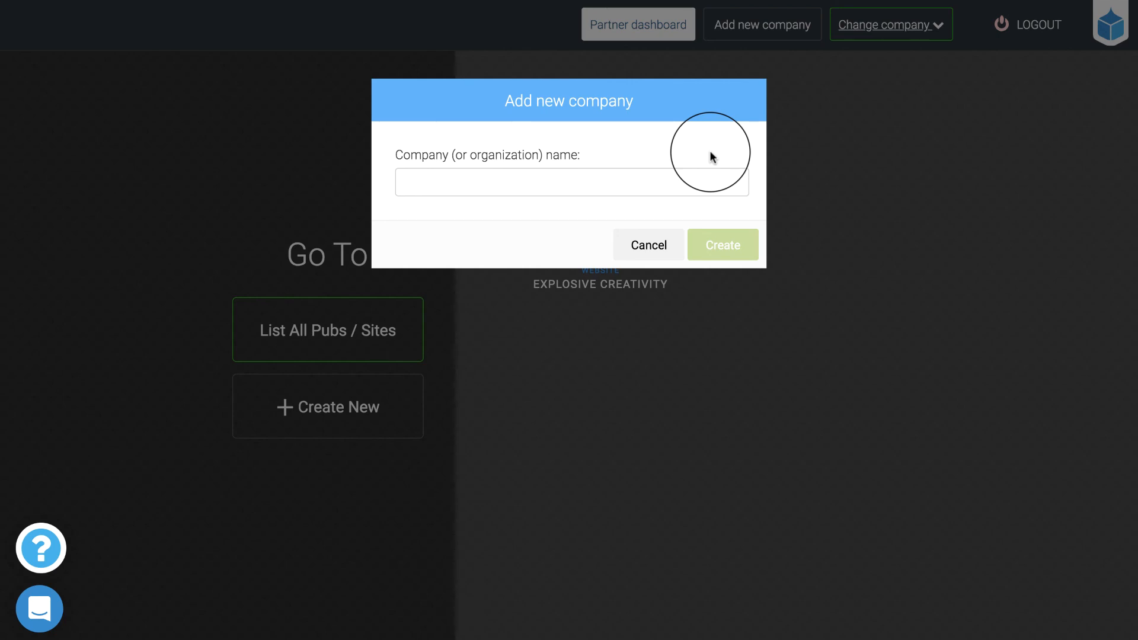
click(658, 252)
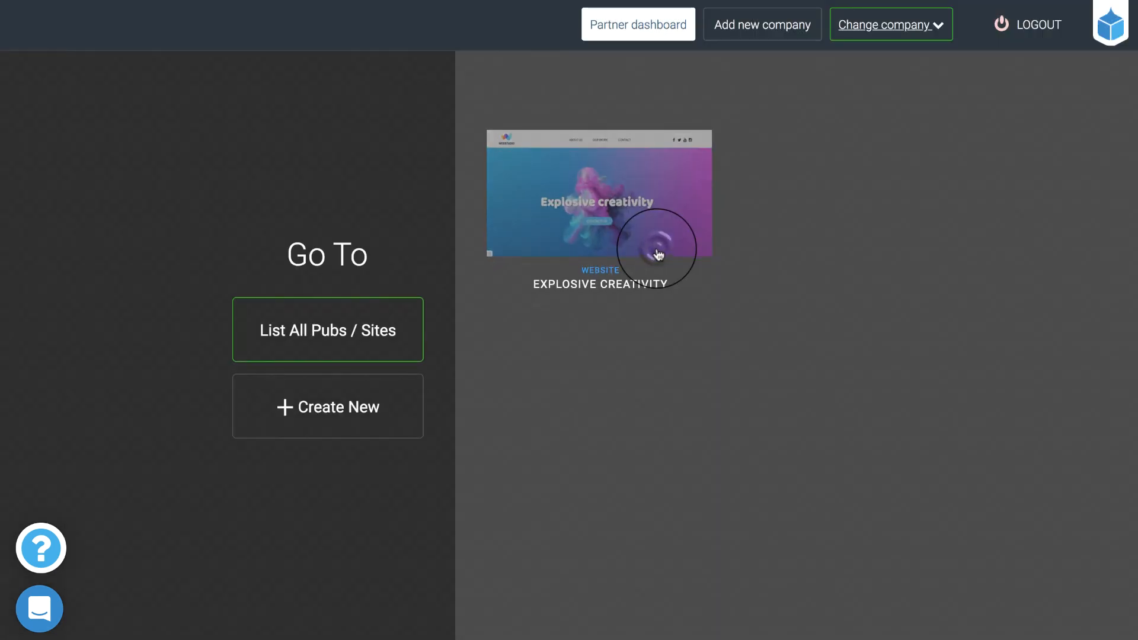
click(900, 28)
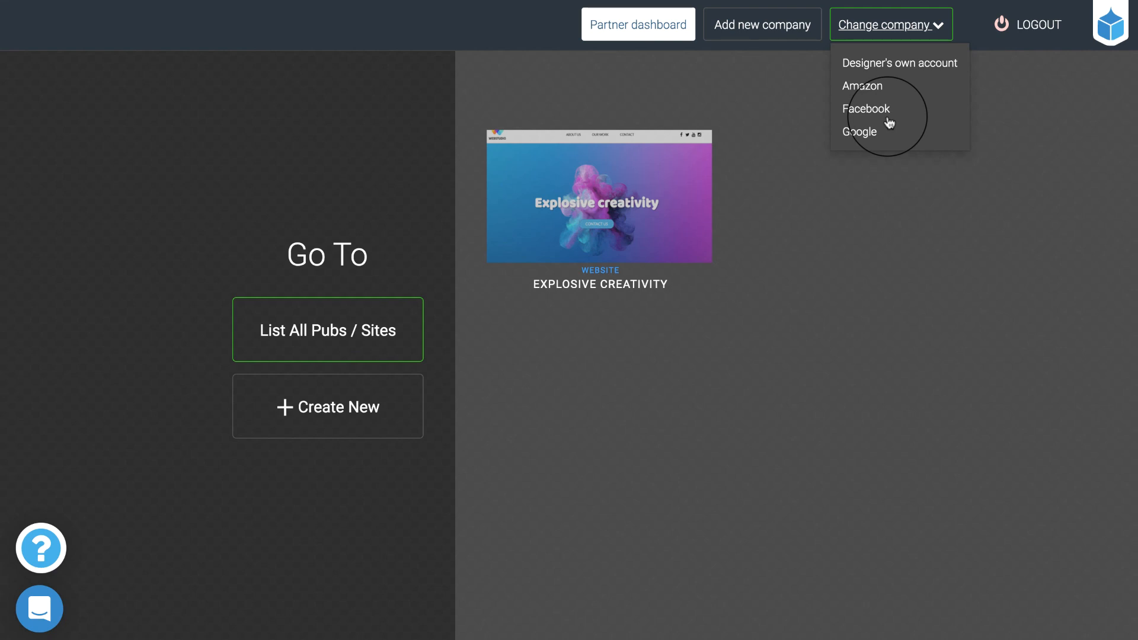
click(884, 27)
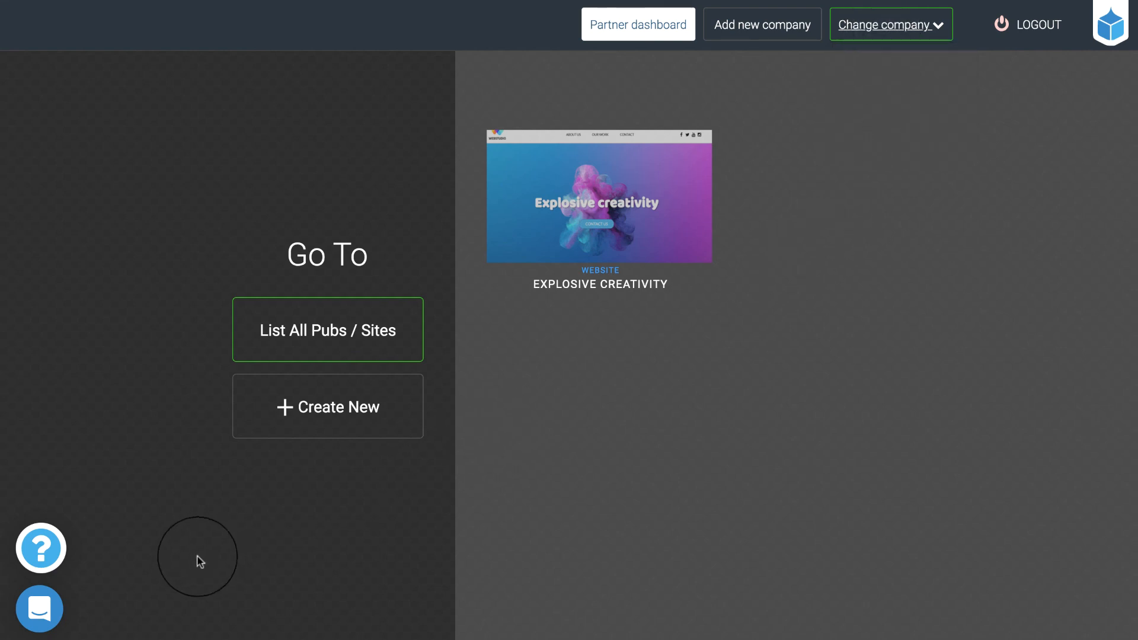
- Open the support chat
click(41, 612)
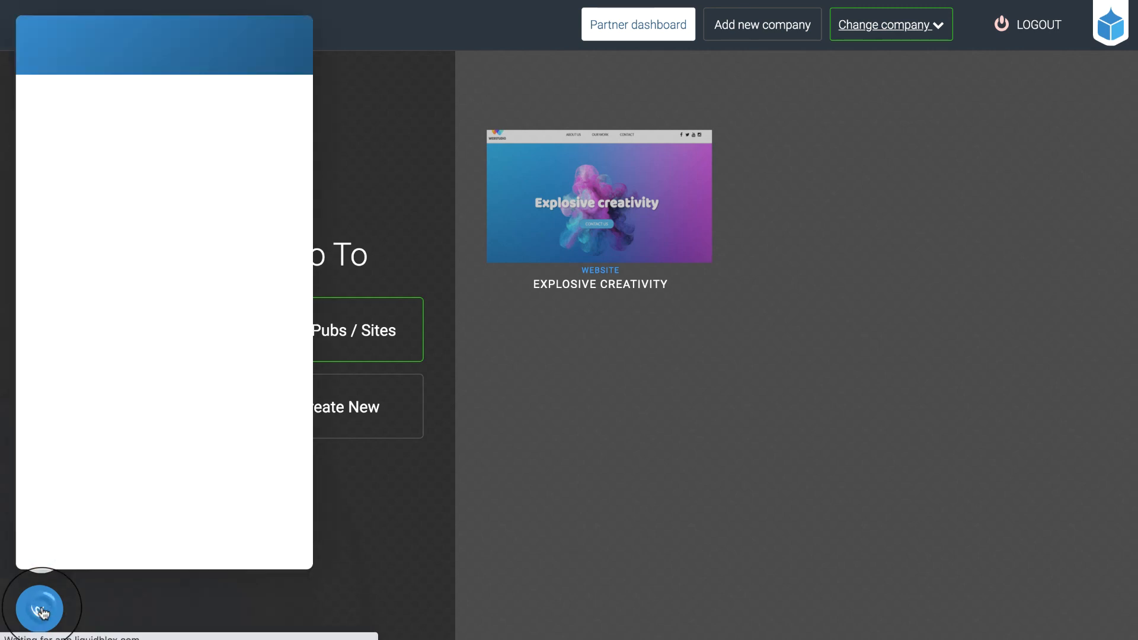